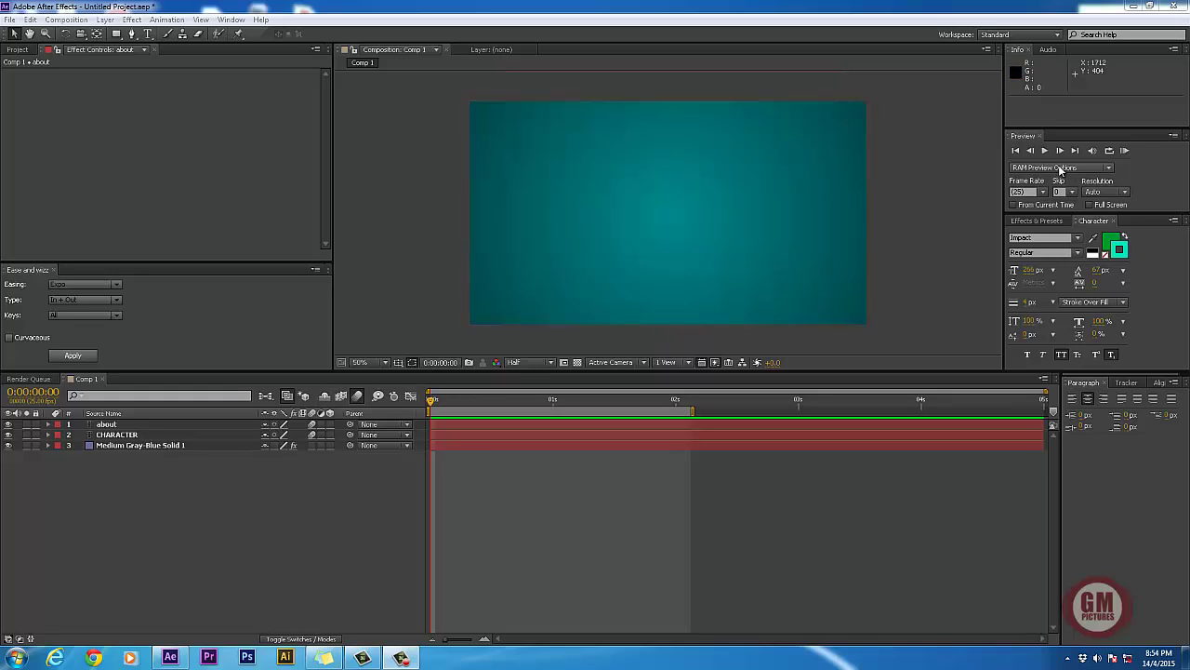
Step: Preview the finished title animation in Comp 1 and return the playhead to the start
click(1045, 151)
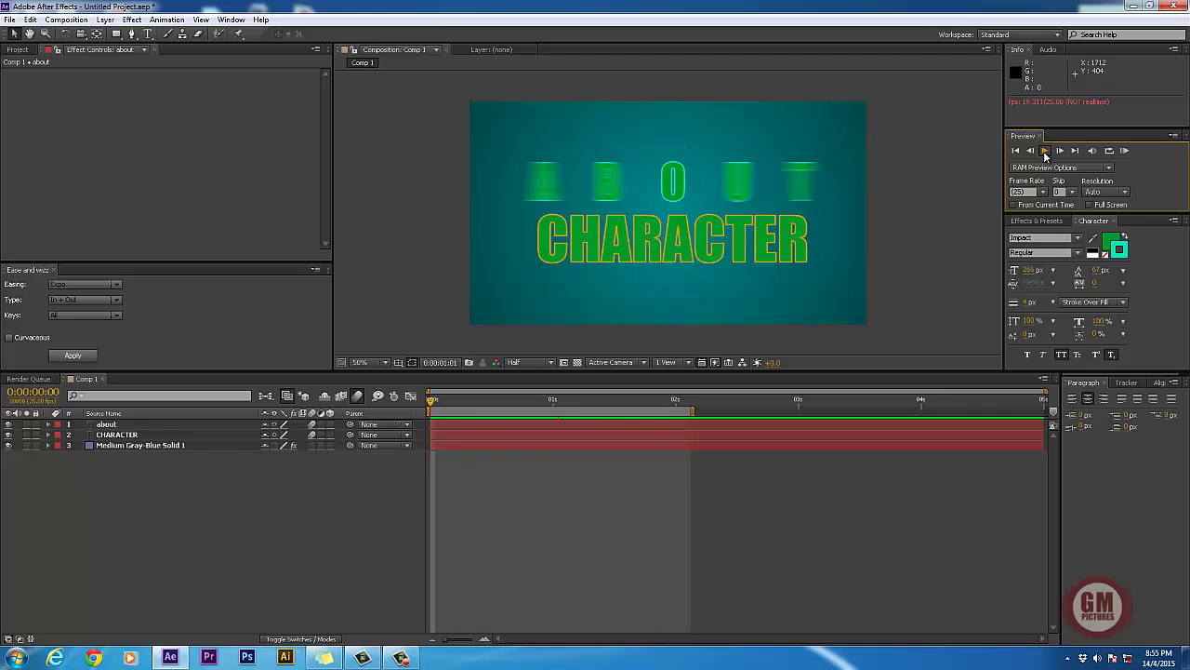
click(551, 442)
click(562, 402)
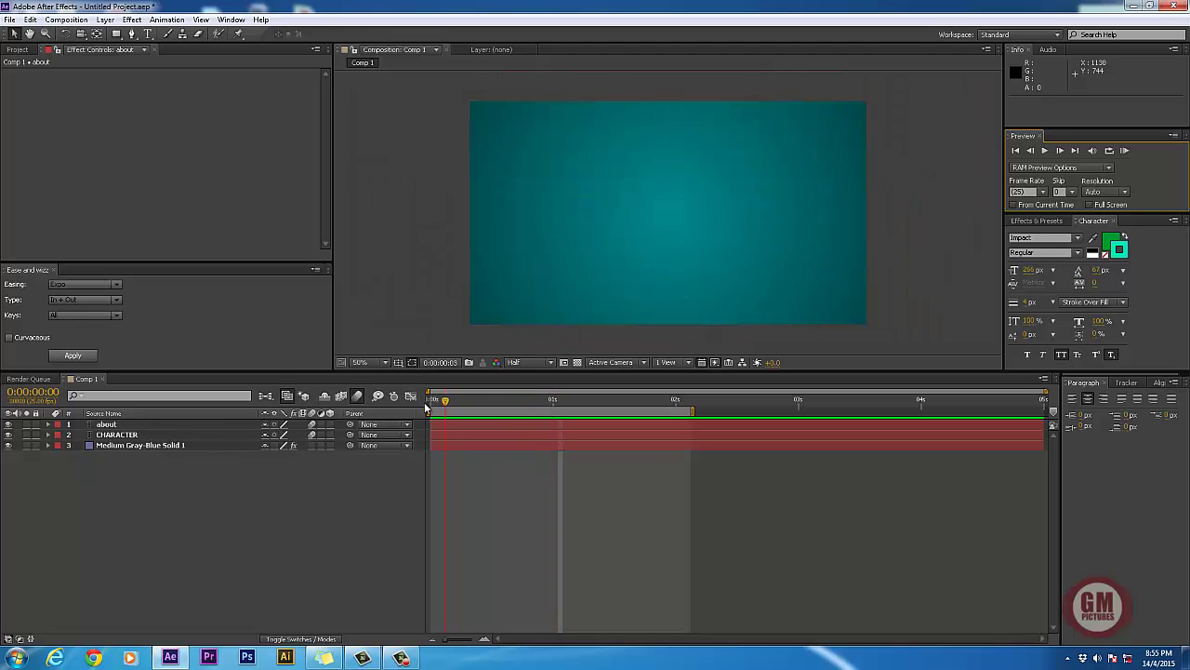
drag(620, 406, 423, 402)
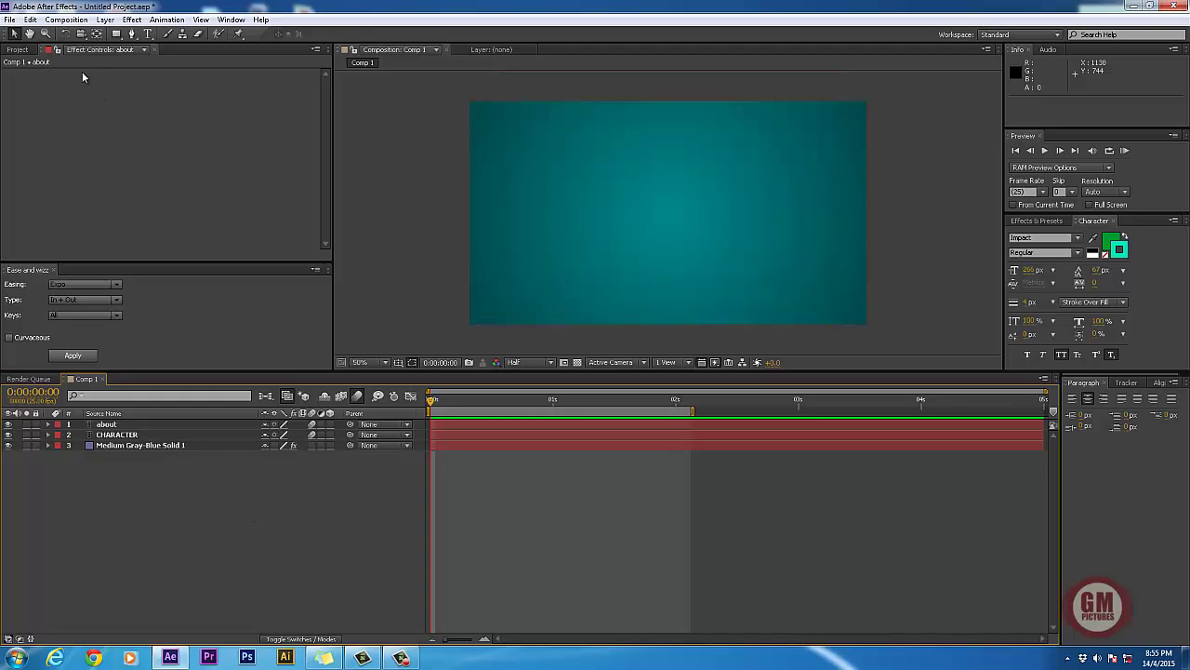
Step: Create a new composition with the HDV/HDTV 720 25 preset, 1280 × 720 px, 25 fps and a five-second duration
click(69, 20)
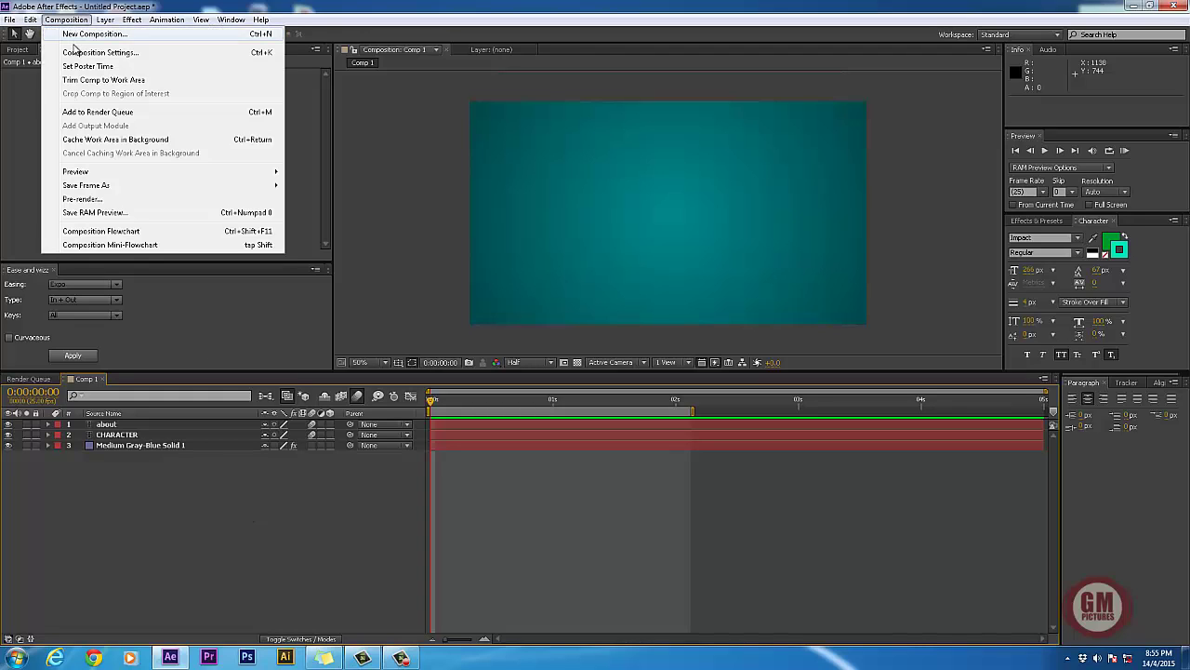
click(93, 34)
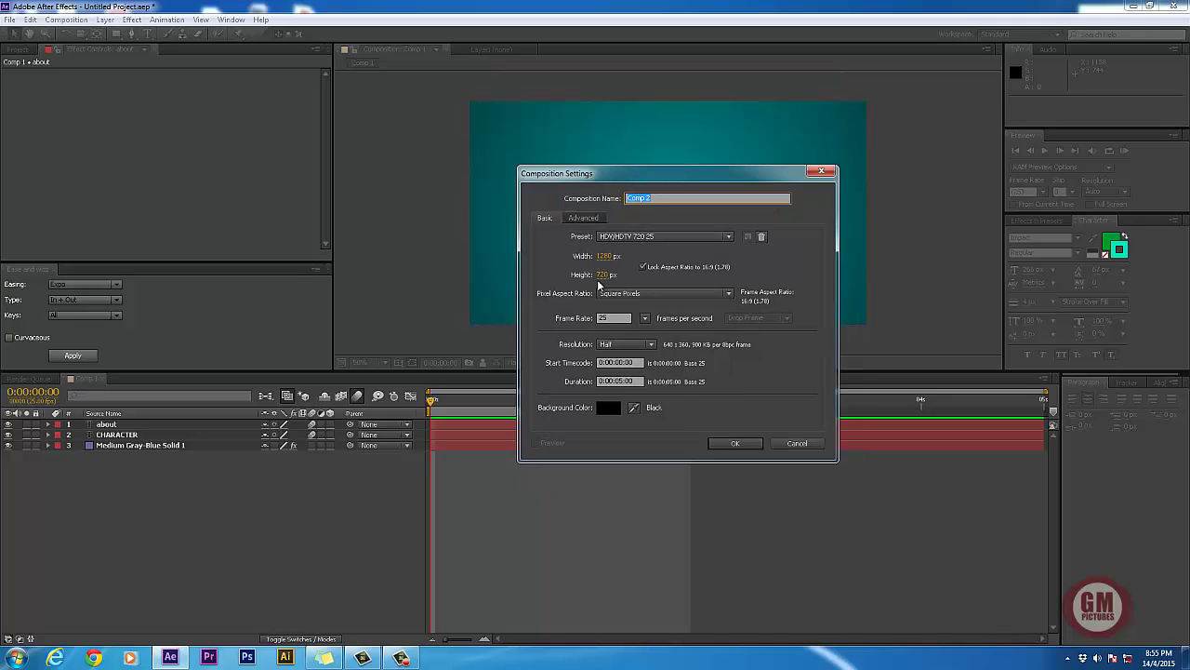
click(735, 444)
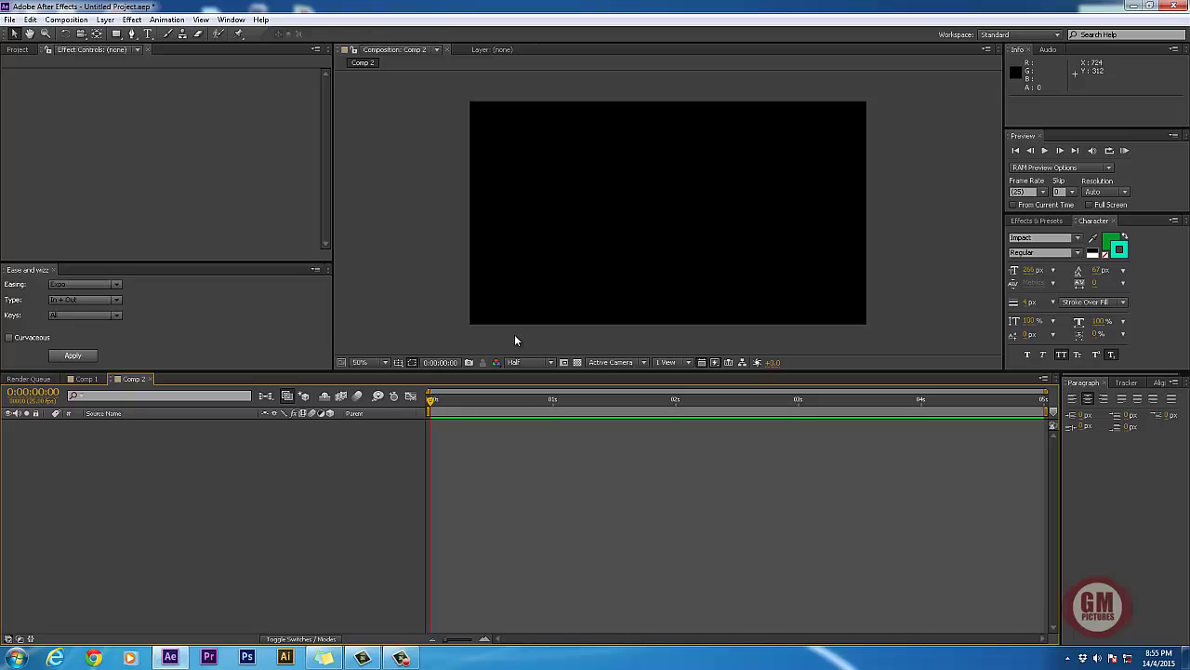
Step: Scrub through the title animation in Comp 1 to review its two text layers, ending back in Comp 2
click(88, 380)
drag(430, 401, 661, 402)
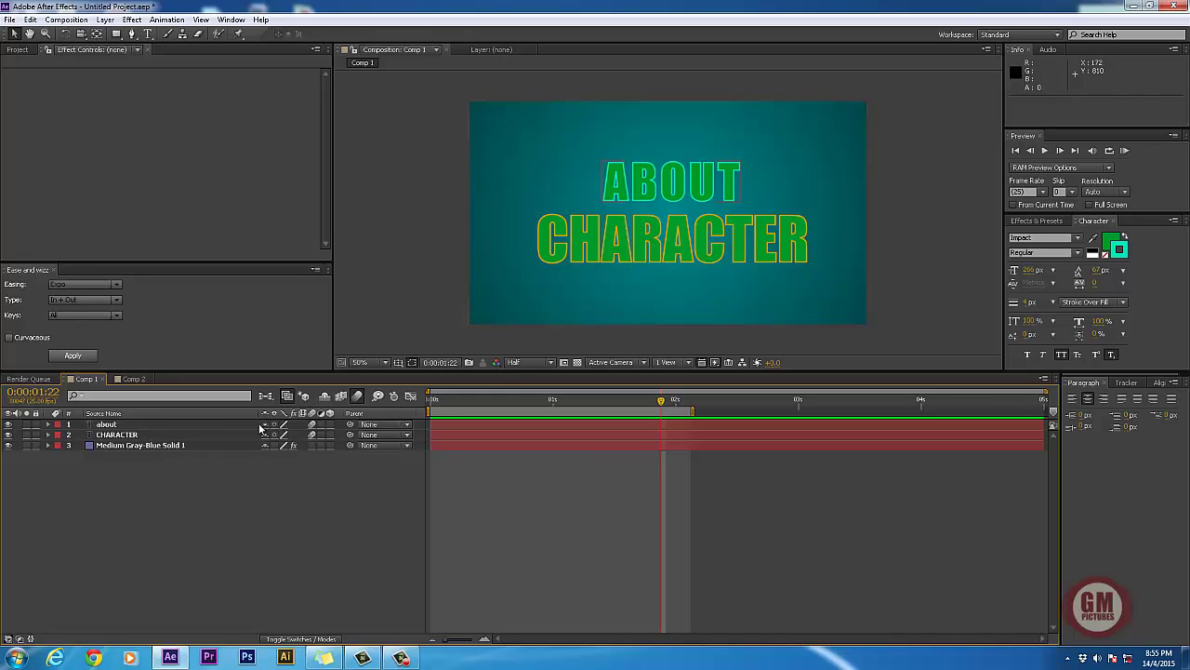
click(133, 379)
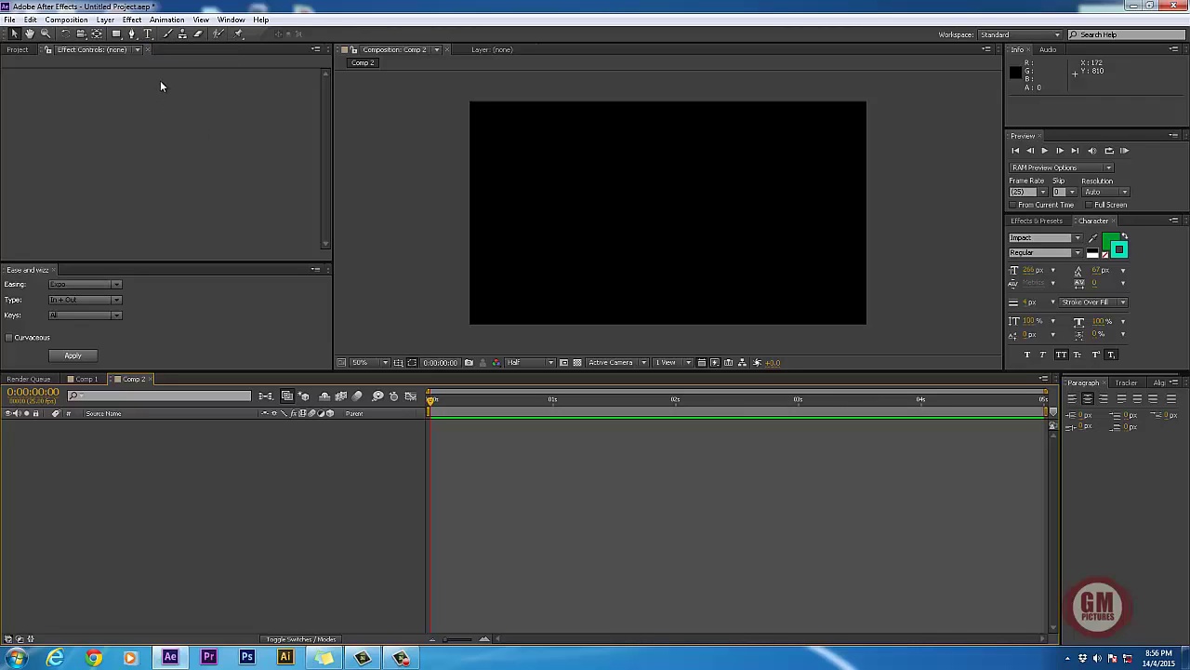
Step: Add a text layer reading GREMEDIA near the middle of the Comp 2 frame
click(147, 35)
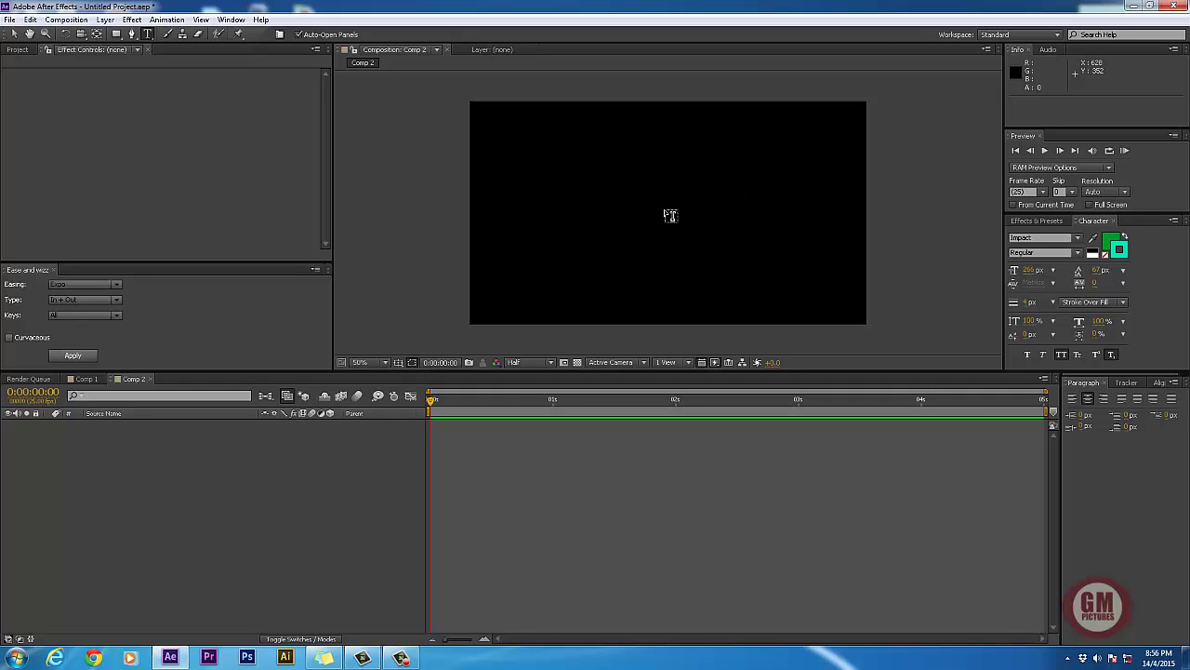
click(665, 241)
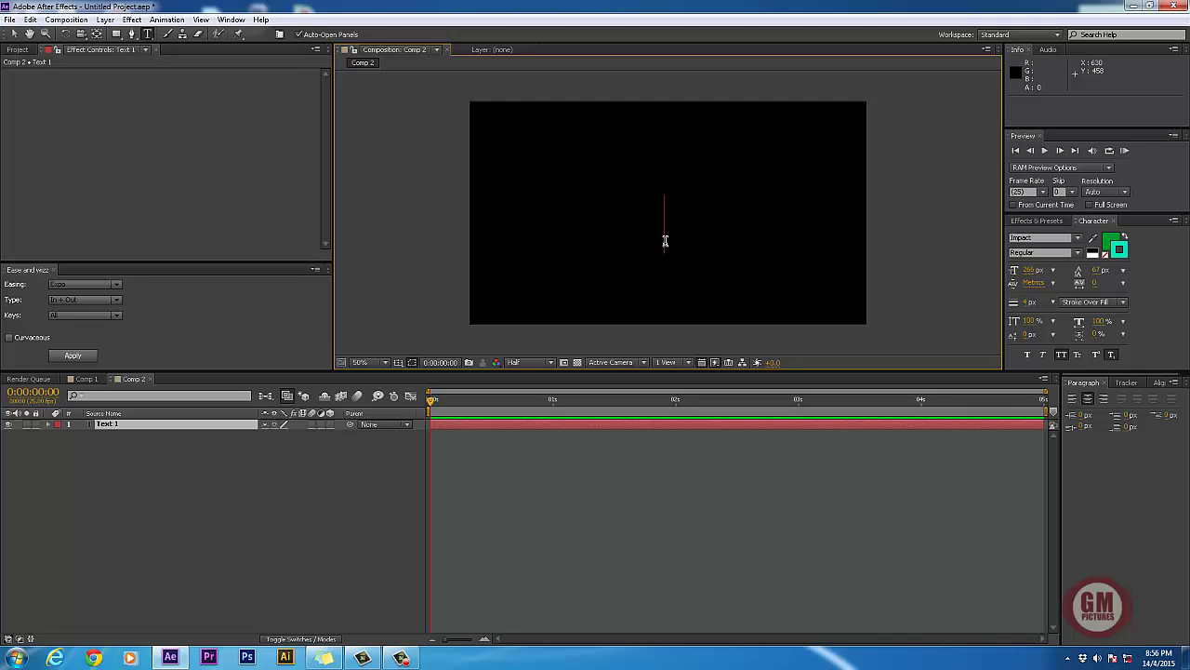
text(GREM)
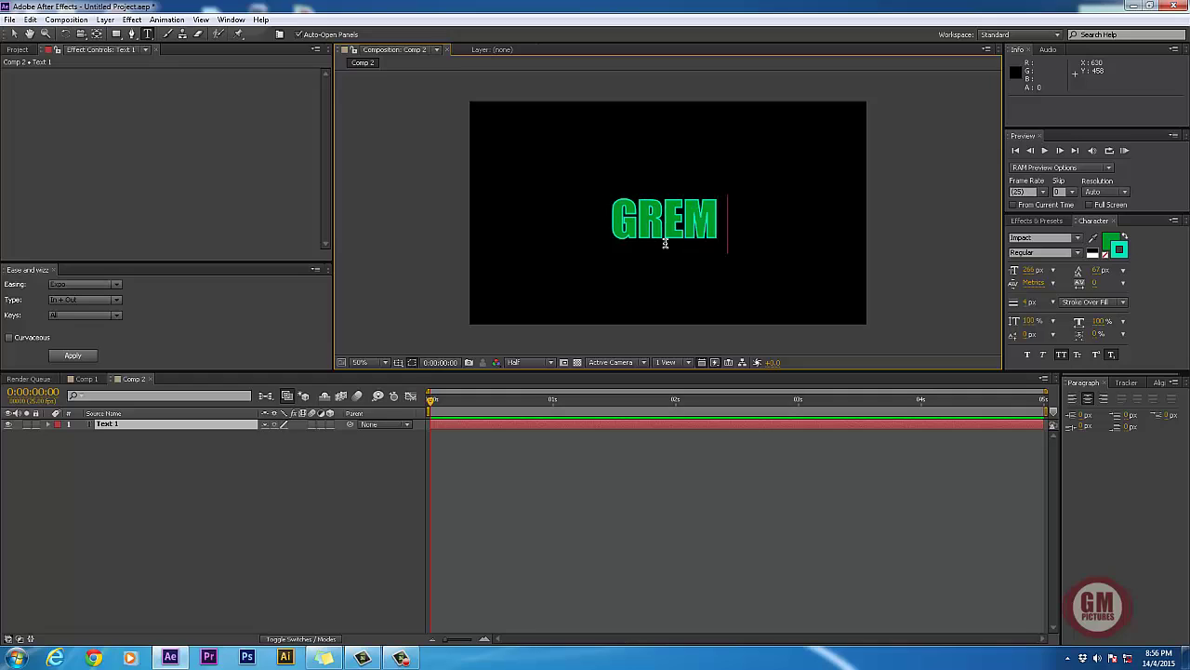
text(EDIA)
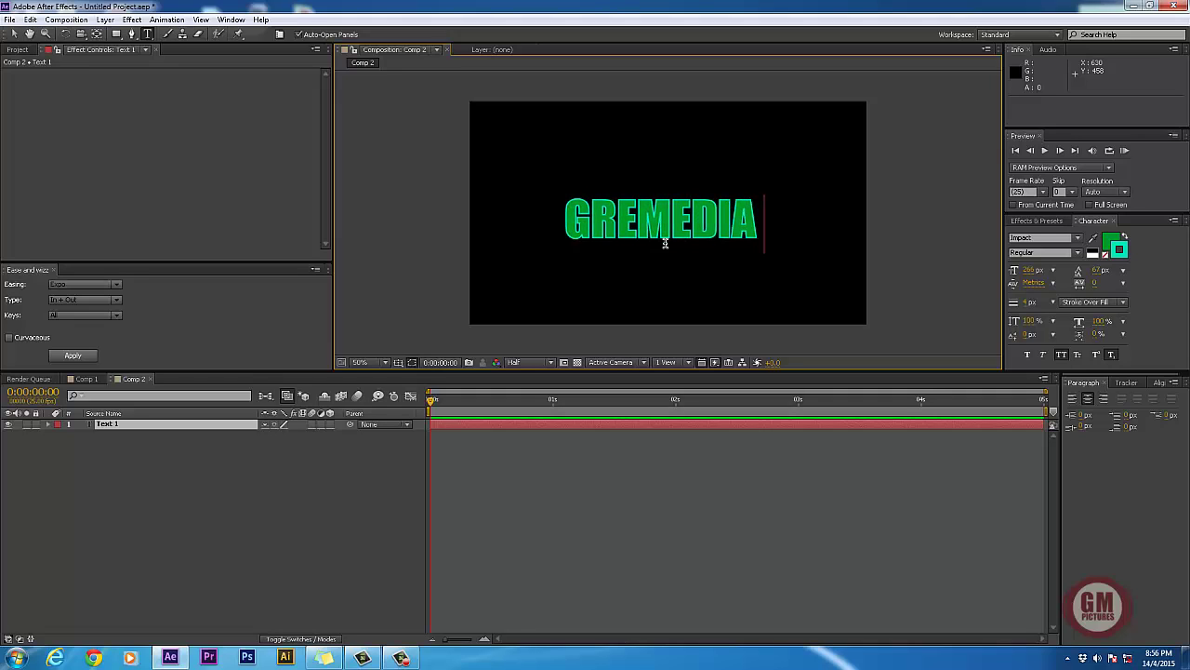
key(BackSpace)
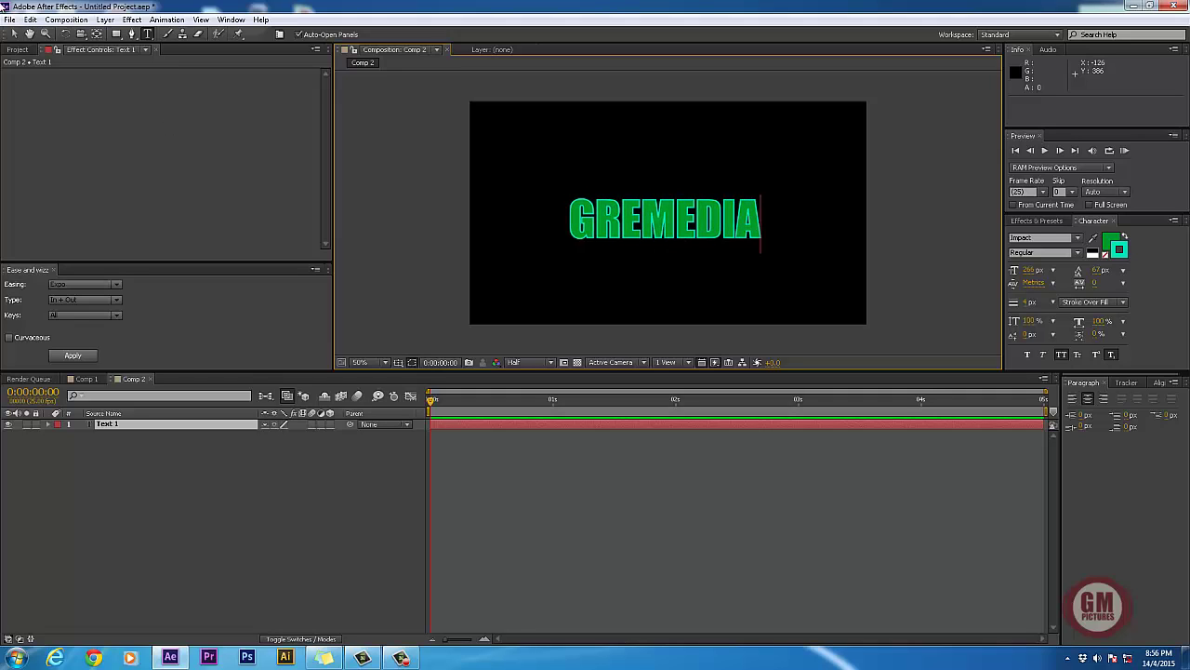
click(14, 35)
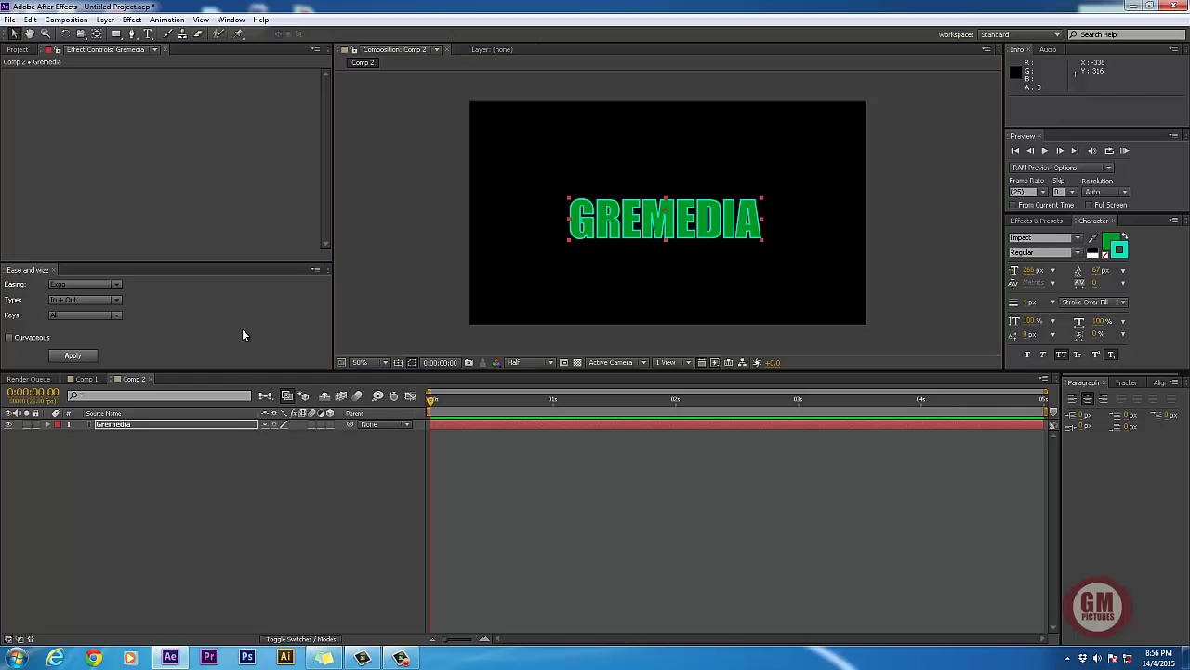
click(190, 441)
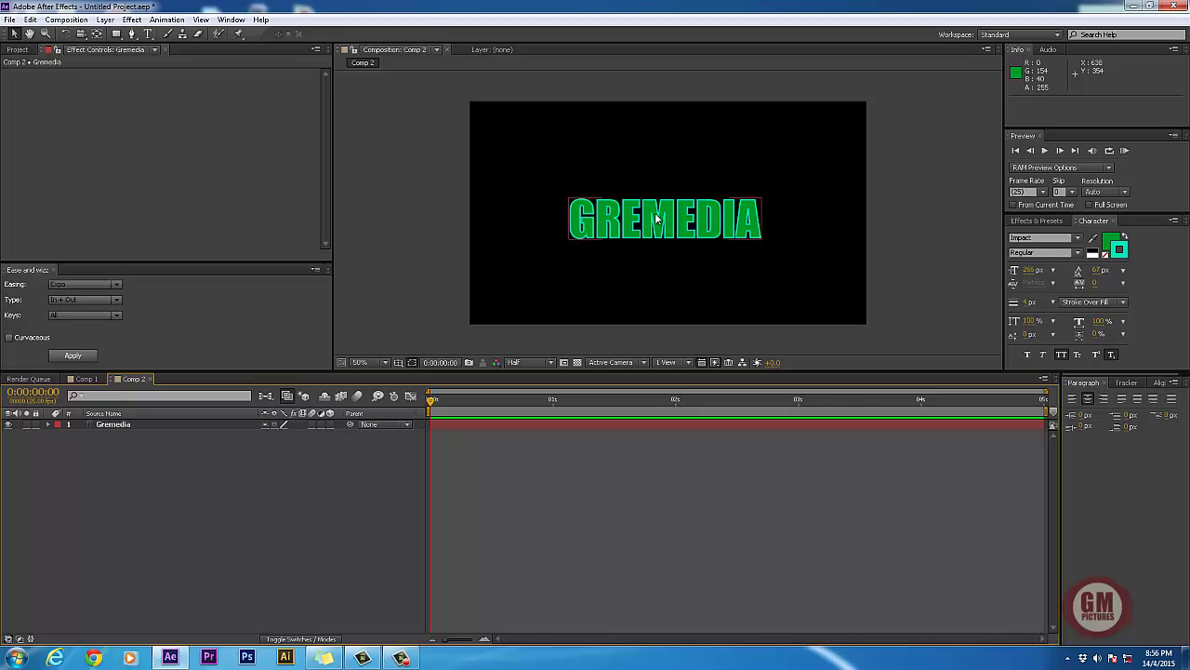
click(112, 423)
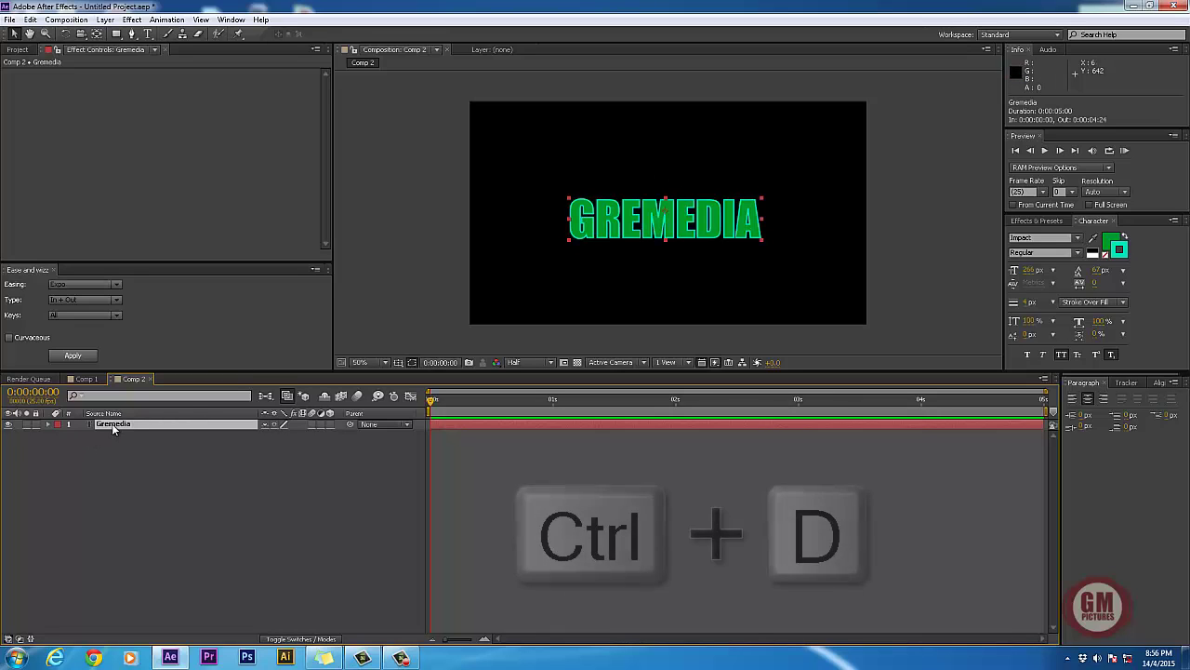
key(ctrl+d)
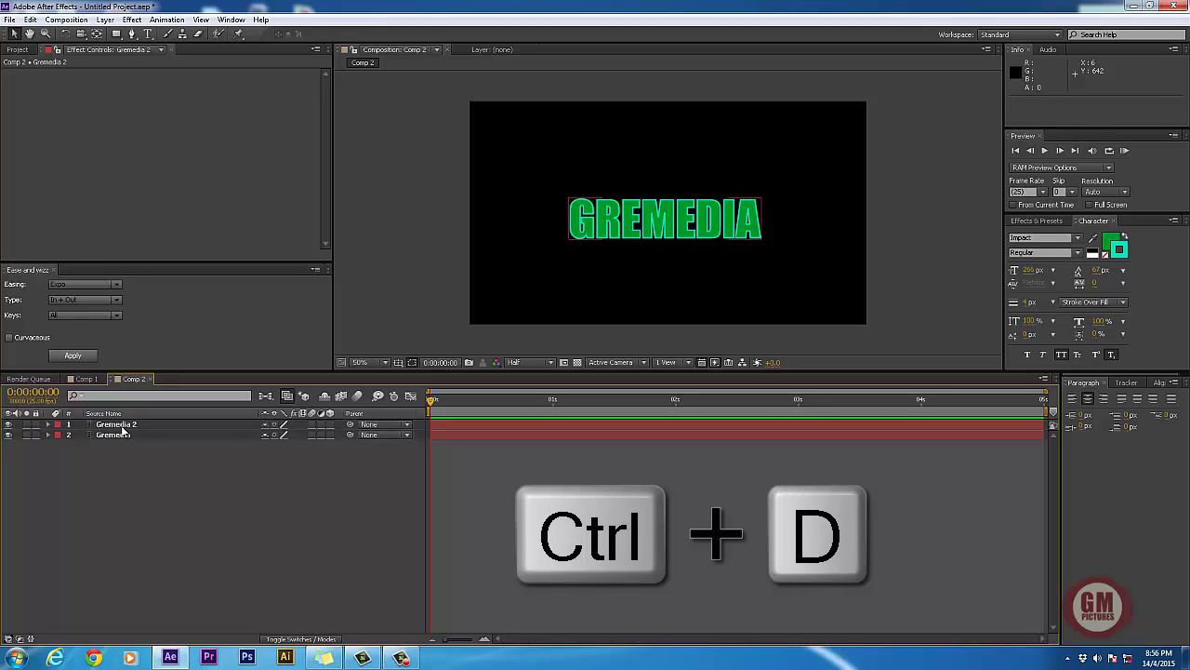
key(ctrl+z)
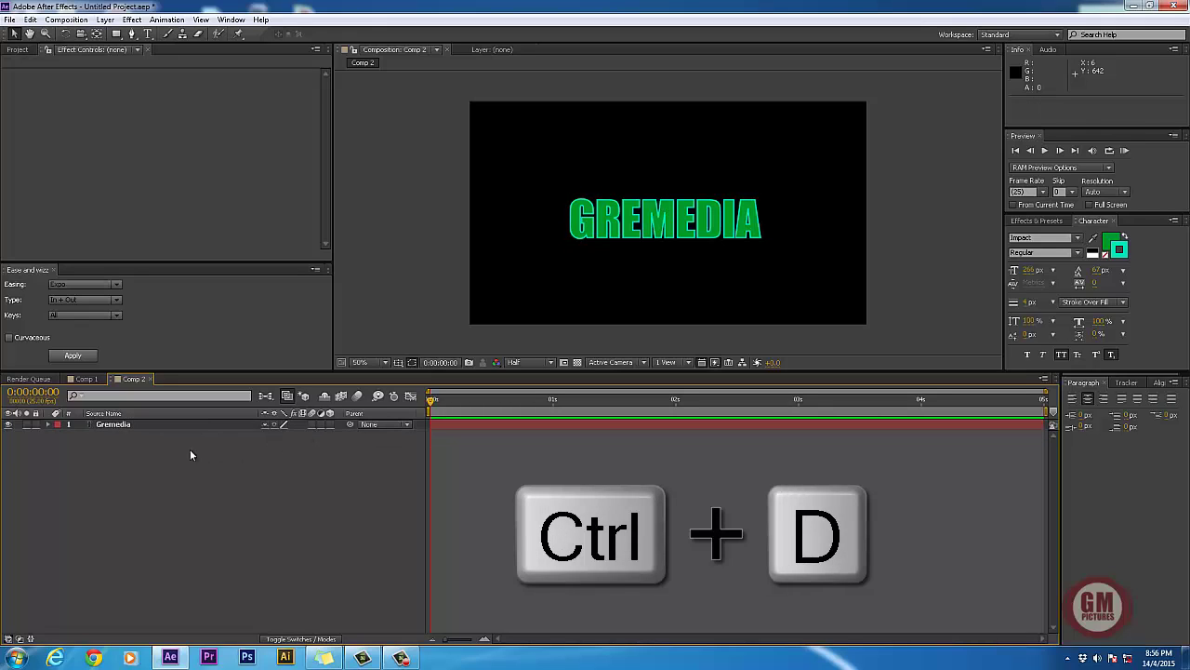
Step: Duplicate the Gremedia text layer and move the copy straight up so it sits just above the original
click(30, 19)
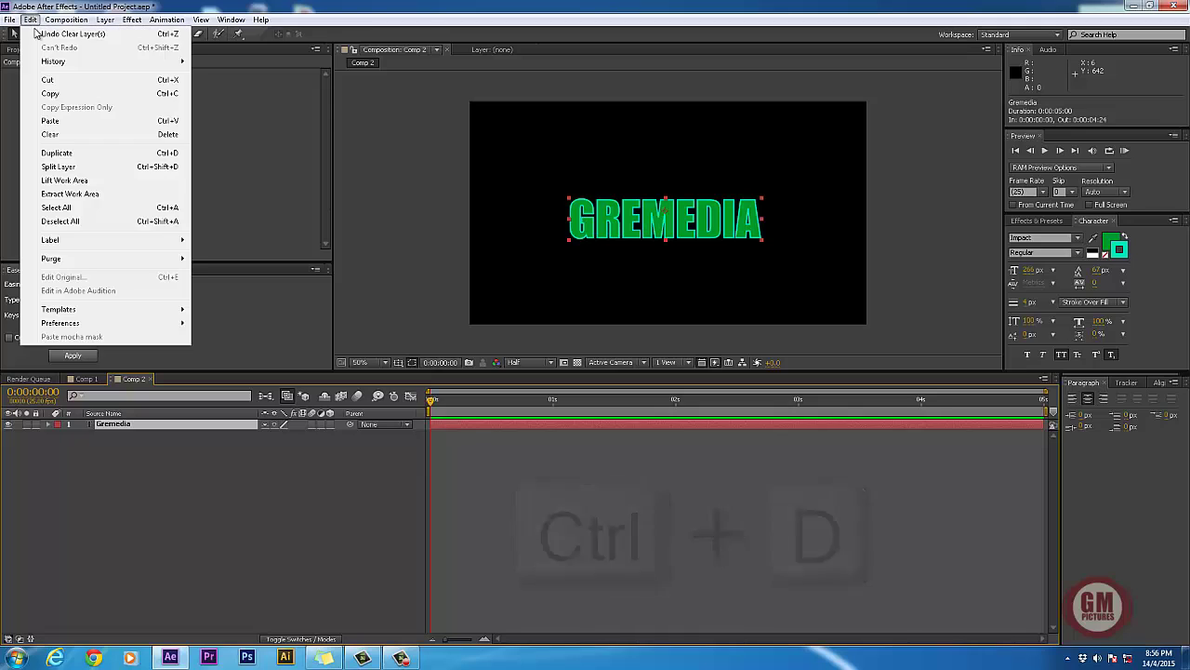
click(142, 160)
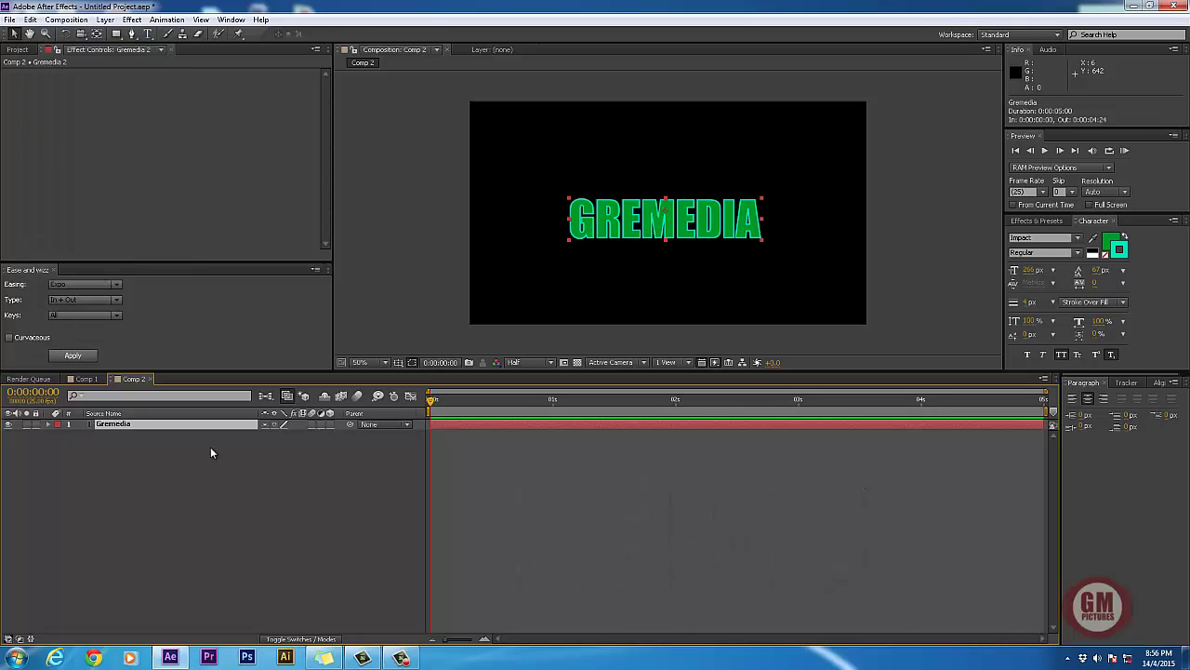
click(201, 497)
click(638, 223)
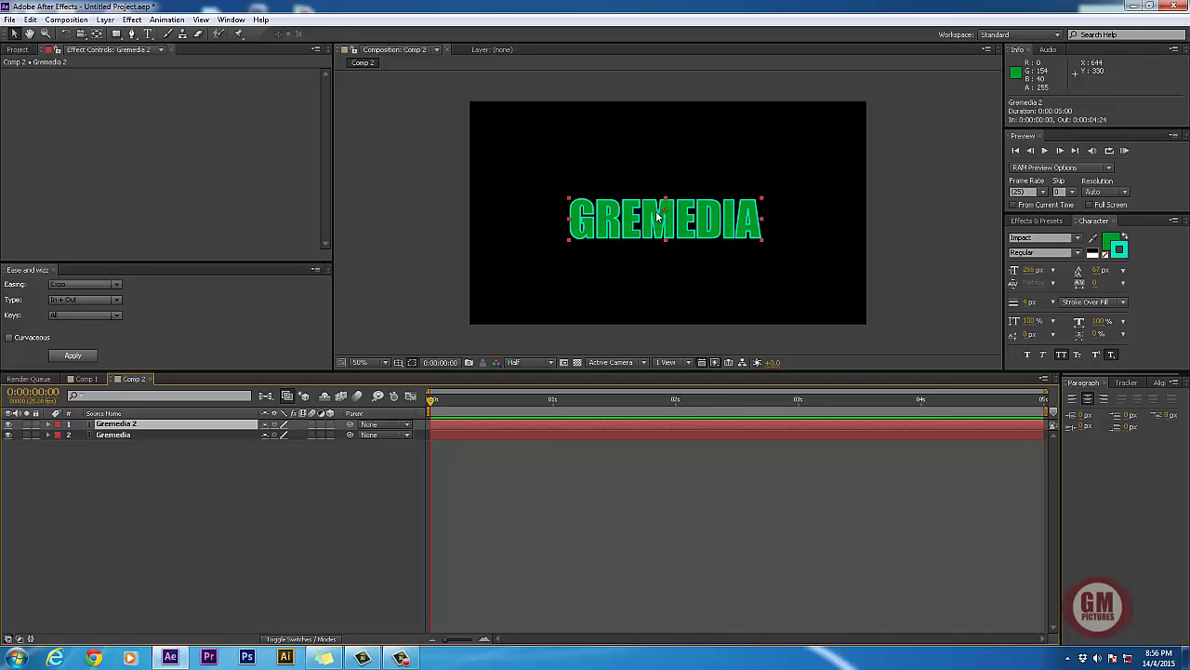
drag(659, 219, 658, 175)
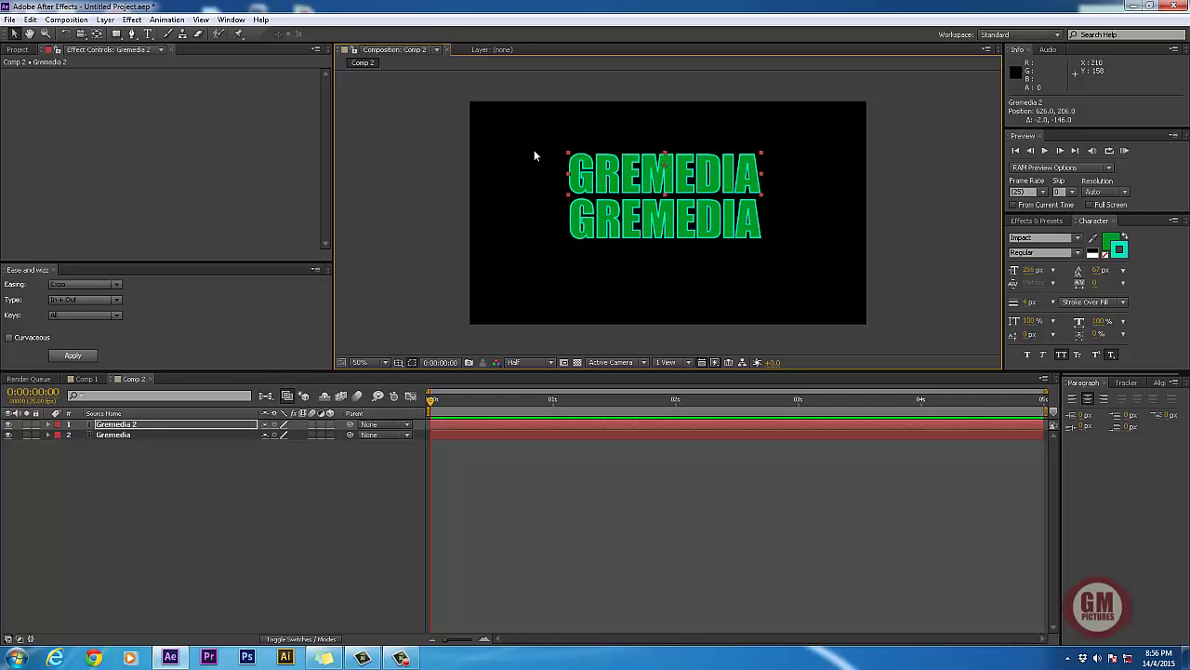
Step: Select both GREMEDIA text layers and move them together about 24 px right and 64 px down
drag(533, 150, 606, 236)
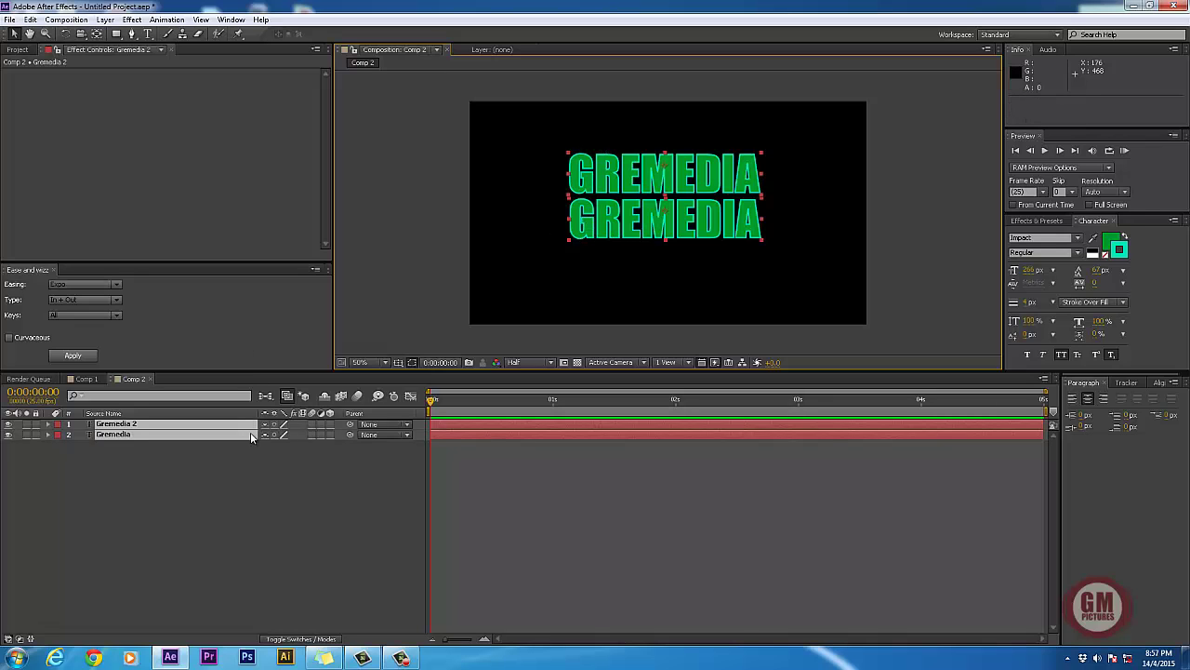
click(242, 476)
drag(221, 481, 121, 424)
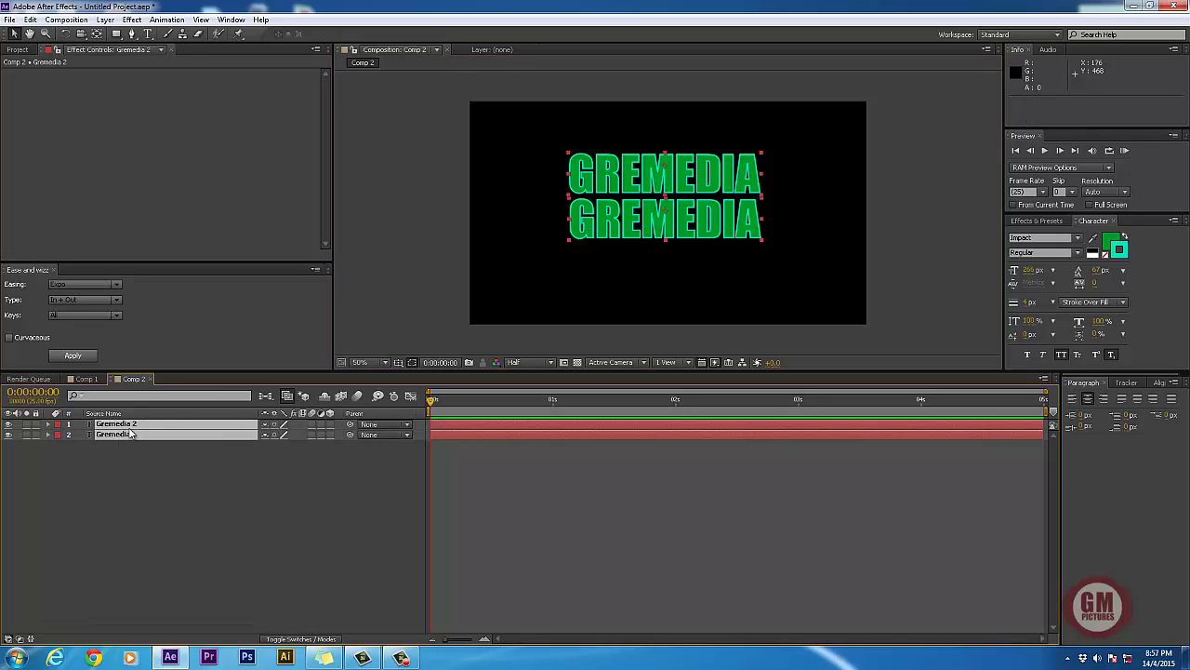
drag(647, 233, 653, 251)
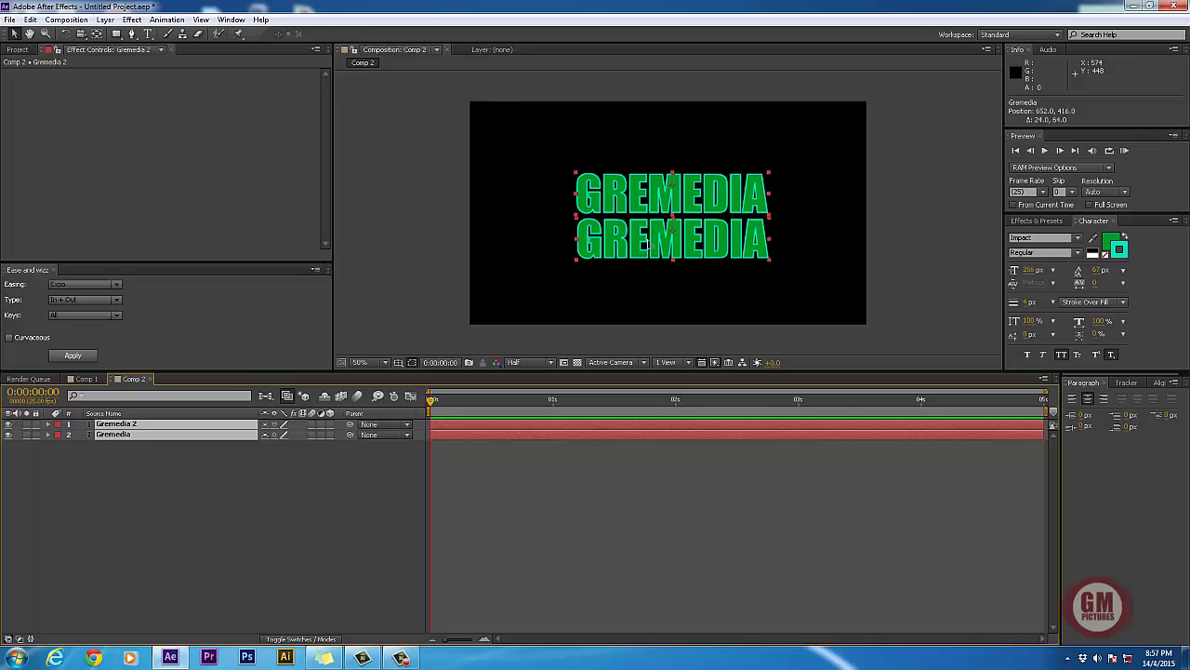
click(306, 496)
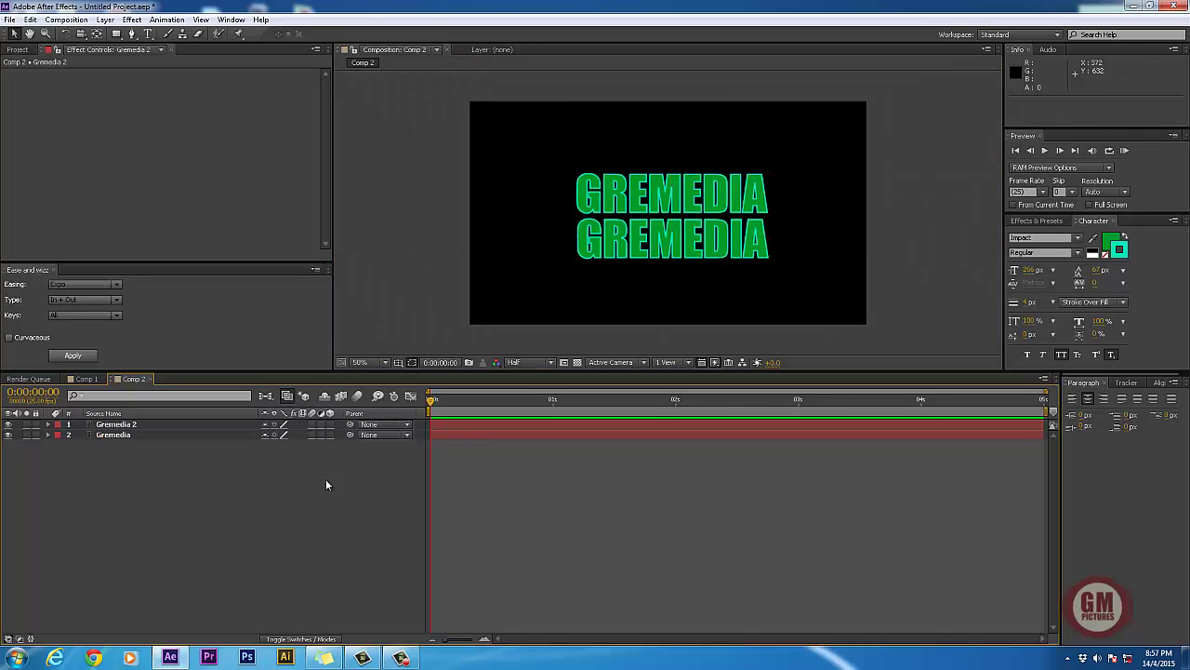
Step: Play back the title animation in Comp 1 for reference, then return to the start of Comp 2
click(87, 380)
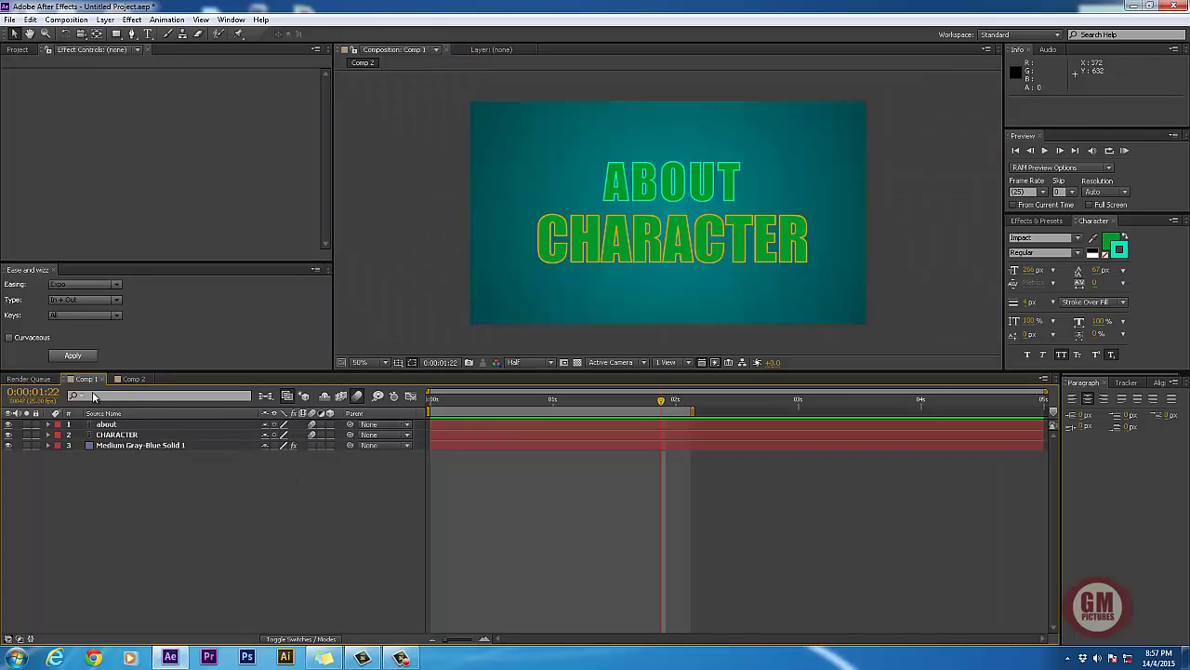
drag(660, 405, 459, 420)
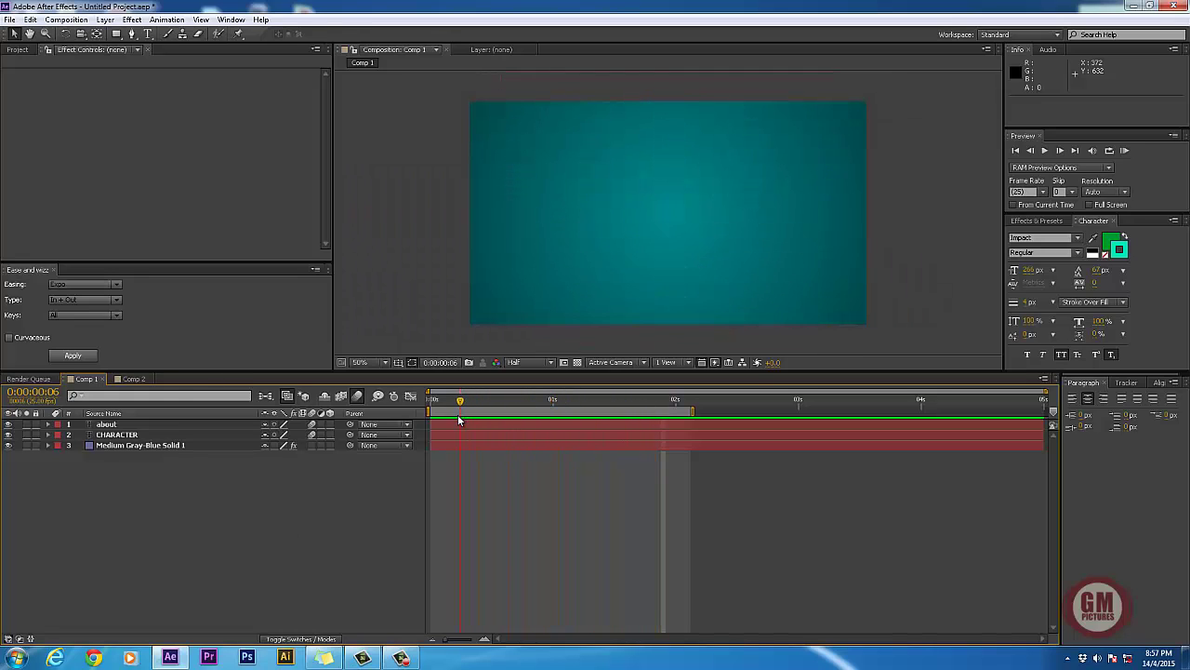
key(space)
key(space)
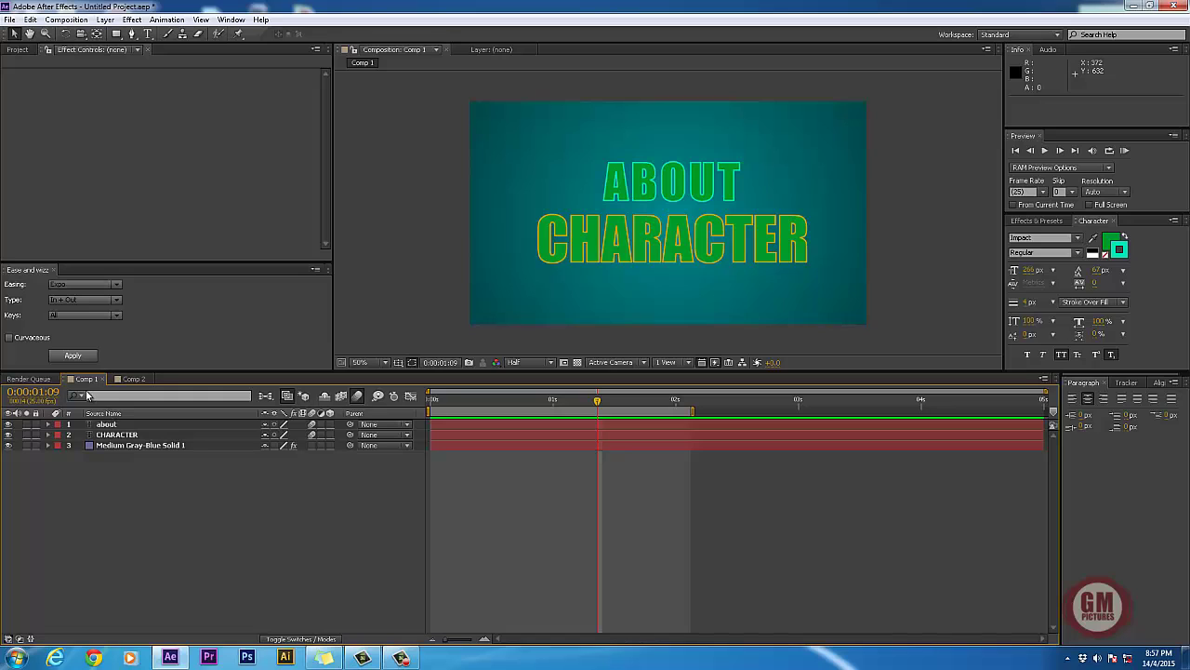
click(130, 379)
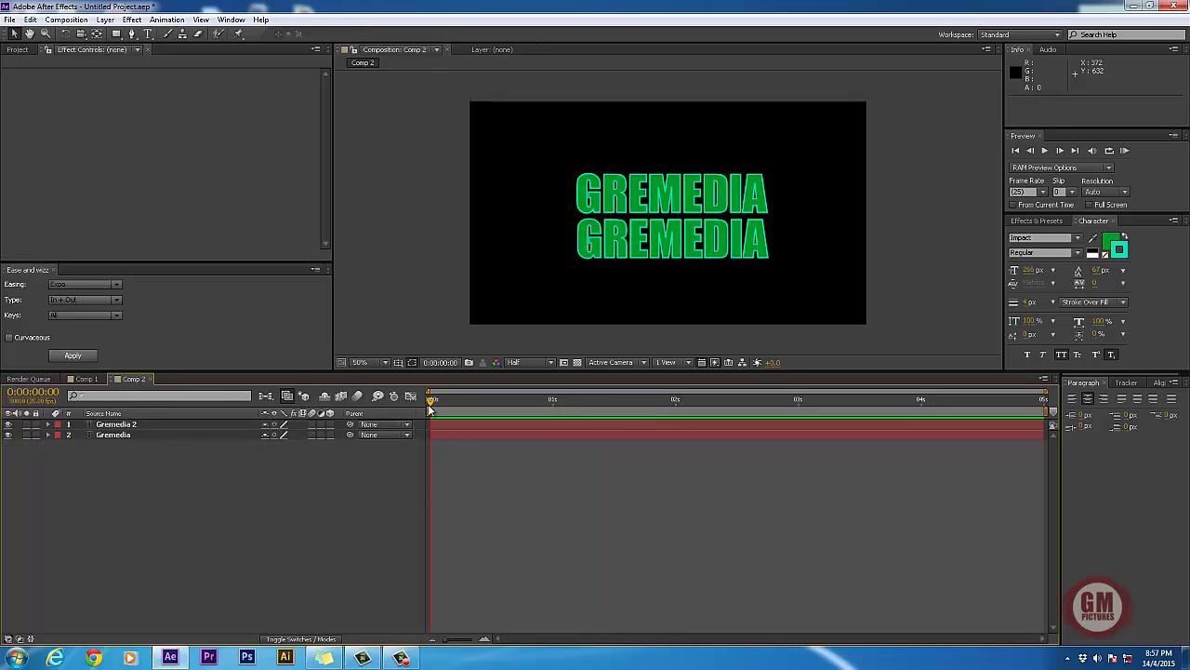
drag(441, 400, 413, 412)
Step: Check the list of available panels and bring the Character panel into focus
click(231, 20)
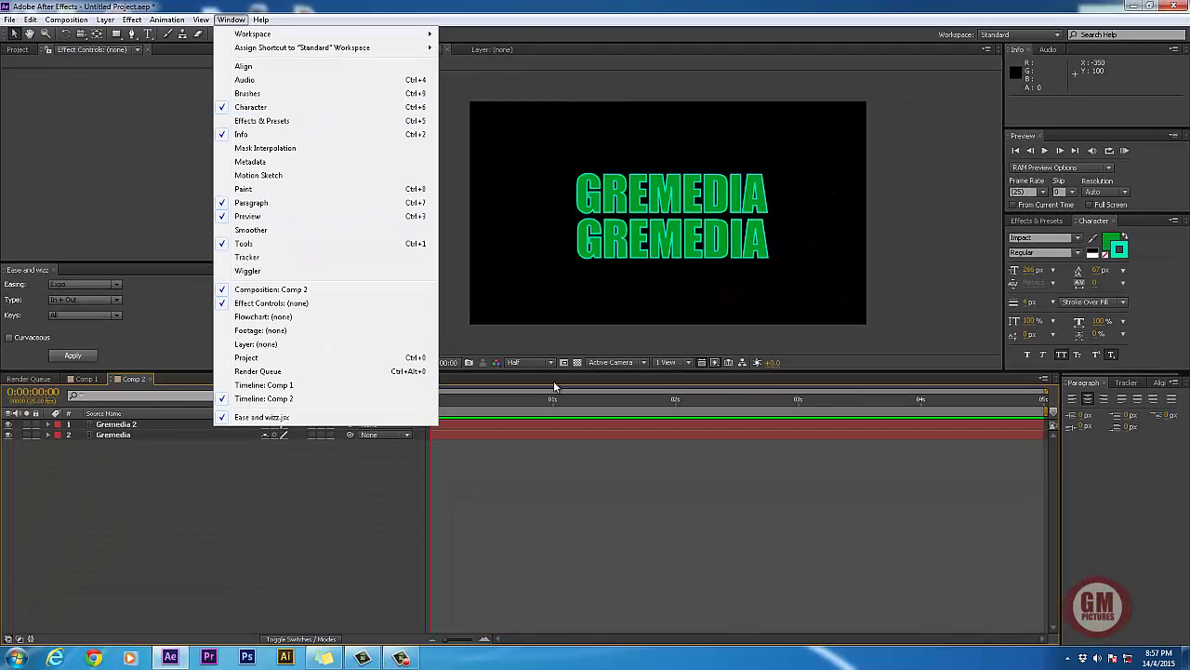
click(936, 352)
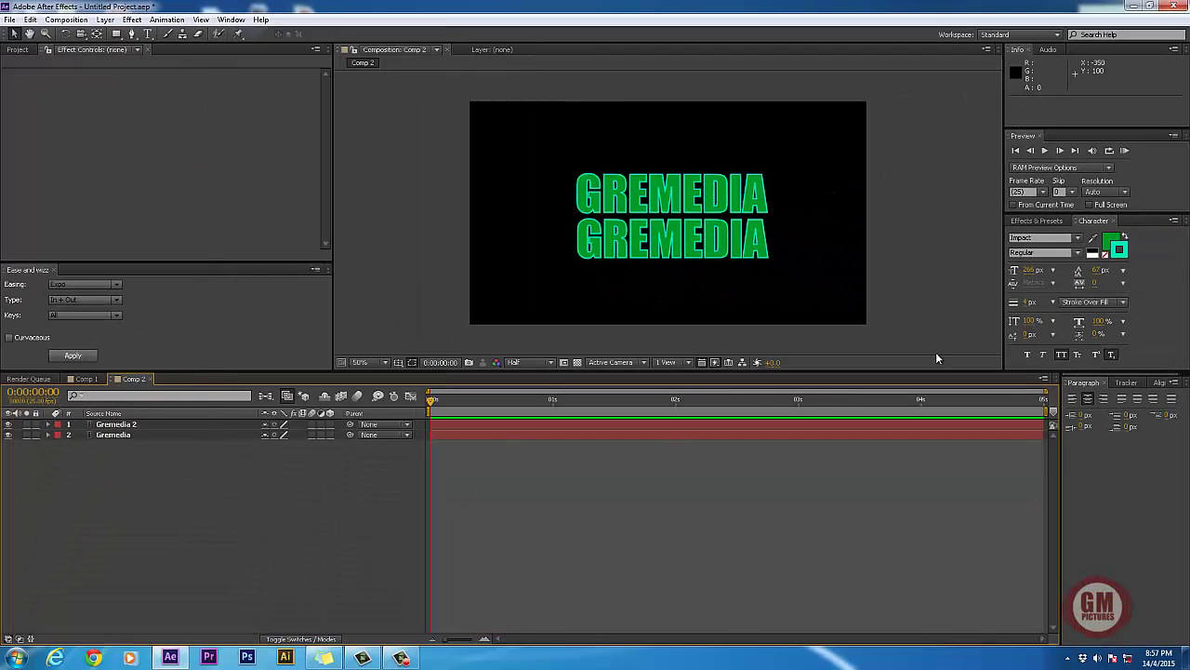
click(1090, 221)
Step: Hide the Gremedia 2 layer briefly to identify its text in the frame, and show it again
click(92, 425)
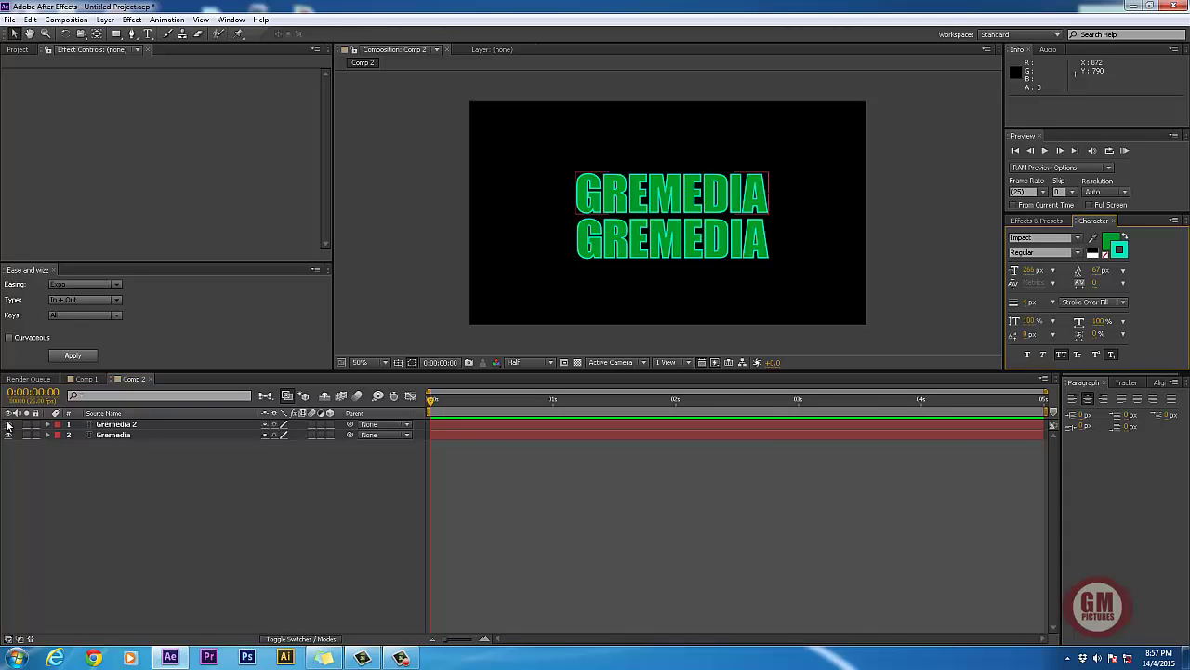
click(8, 425)
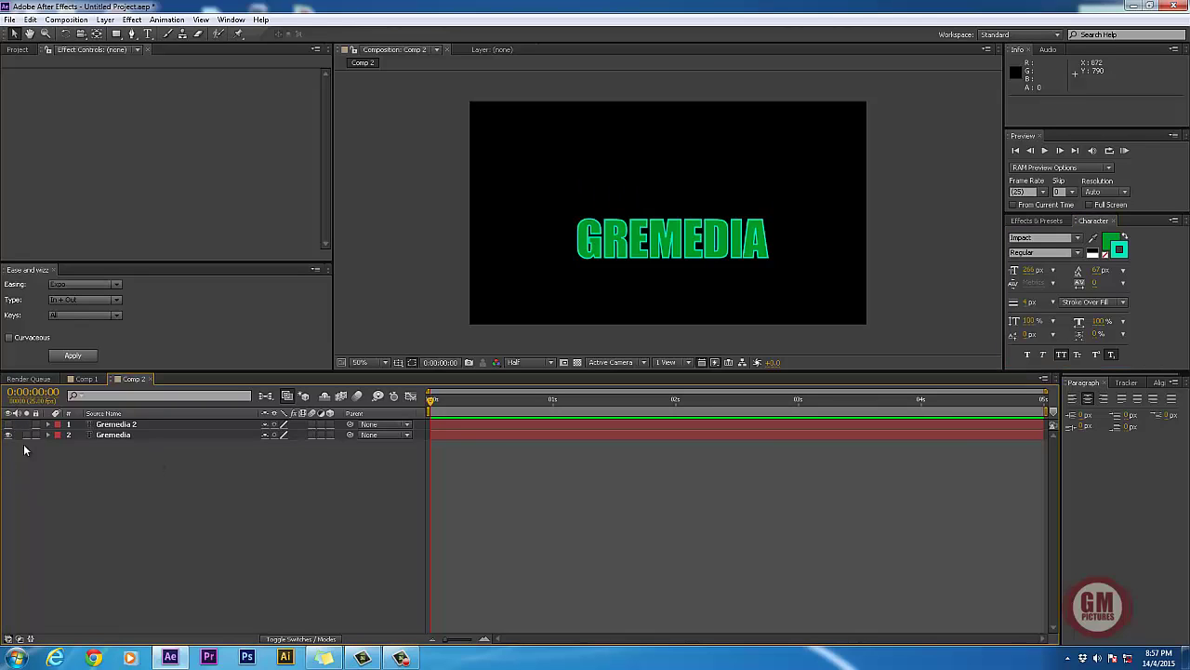
click(8, 425)
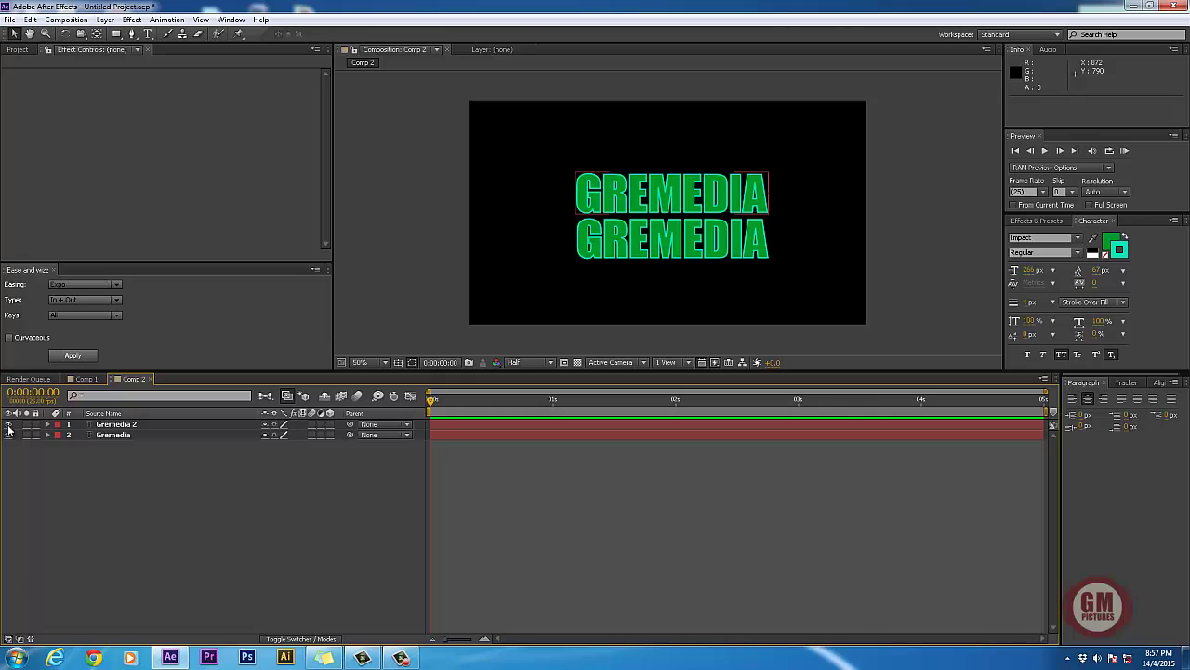
Step: Hide the Gremedia 2 layer and select the Gremedia layer on its own
click(8, 425)
click(8, 425)
click(8, 425)
click(117, 434)
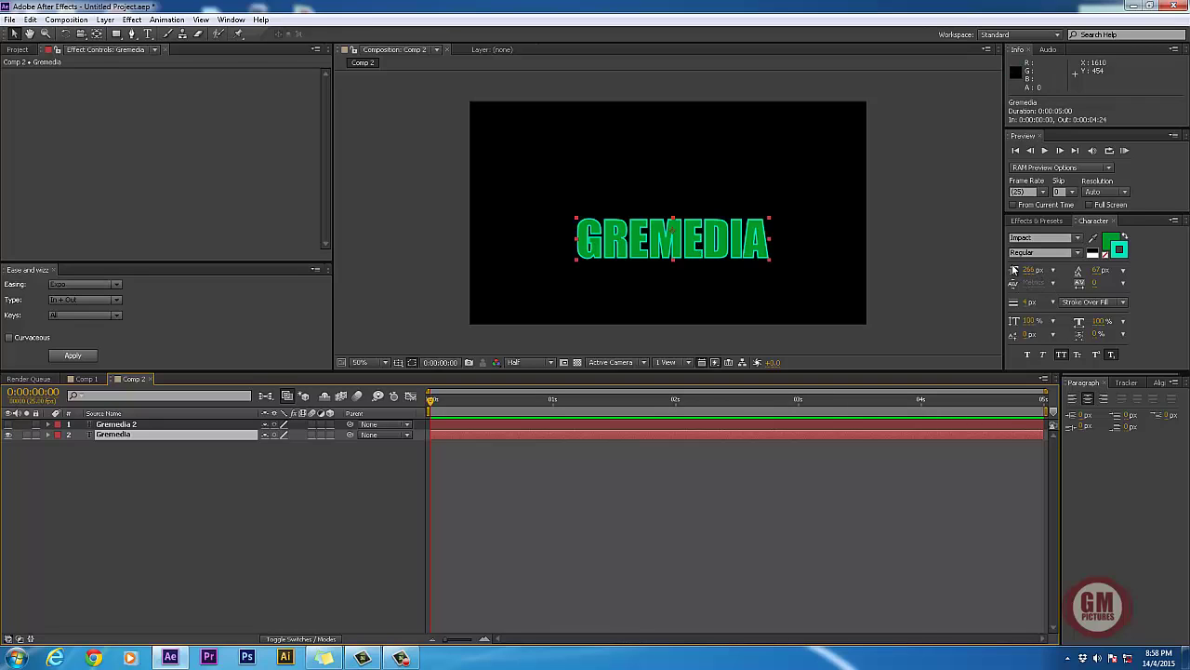
Step: Try different font sizes and leading values on the Gremedia text, undoing each change
drag(1030, 271, 1065, 316)
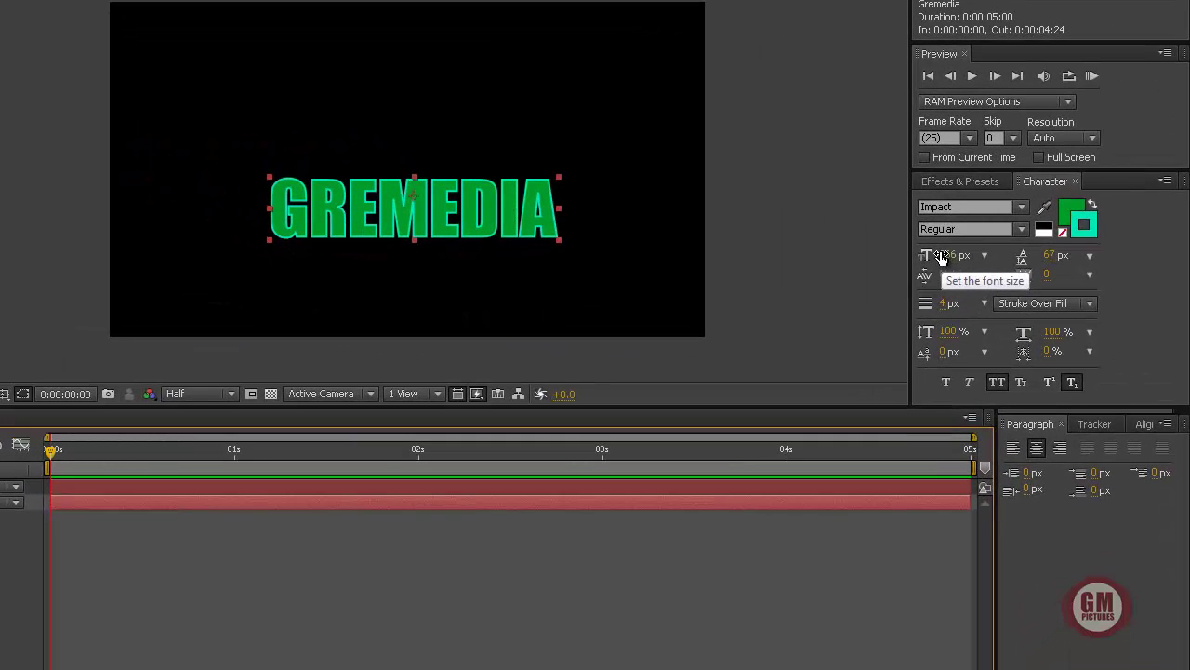
drag(941, 258, 968, 260)
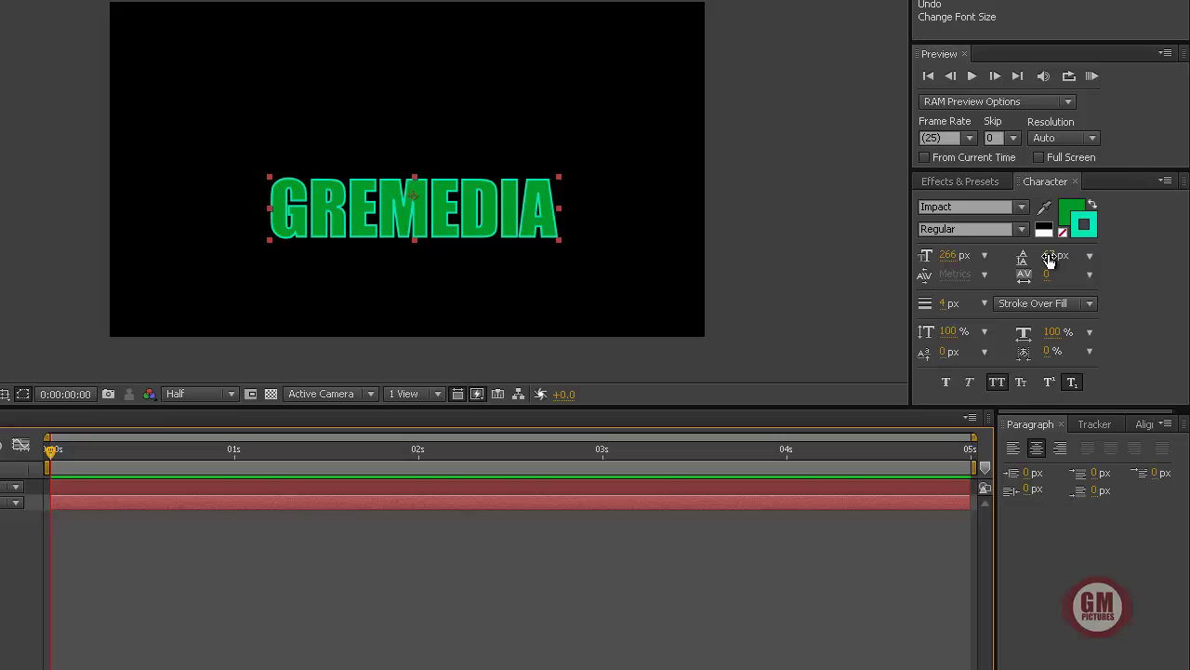
drag(1049, 260, 1127, 252)
drag(1017, 254, 1053, 255)
Step: Add a second line reading PICTURES below GREMEDIA in the same text layer
double_click(485, 221)
click(551, 209)
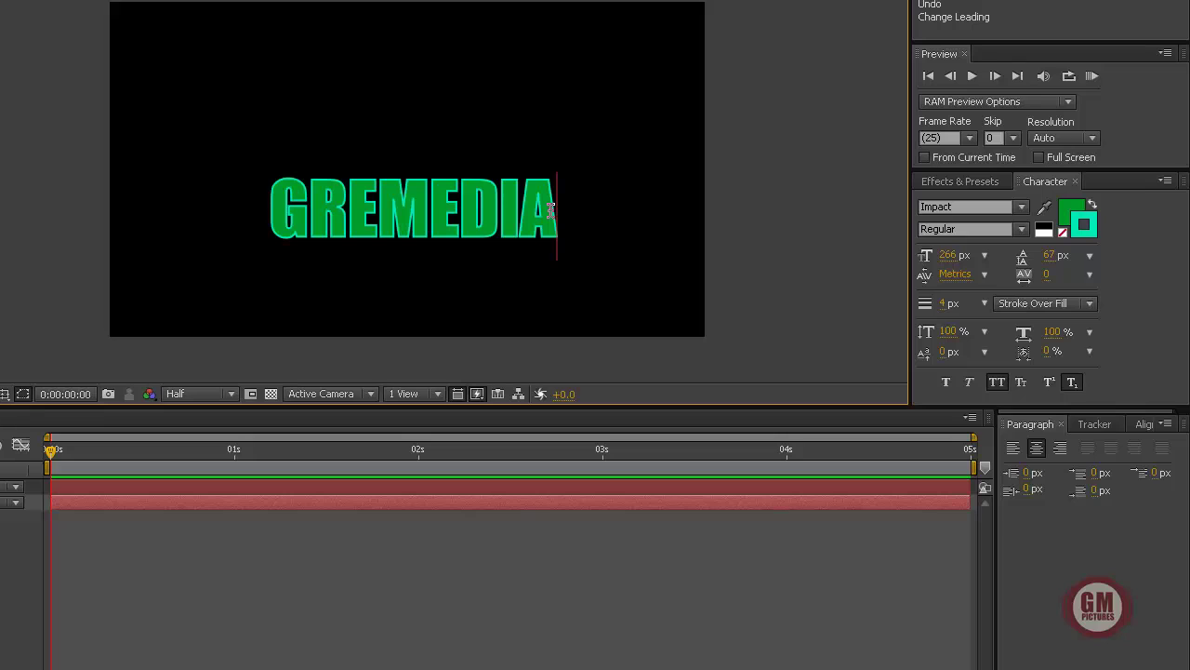
key(Return)
text(PICTURES)
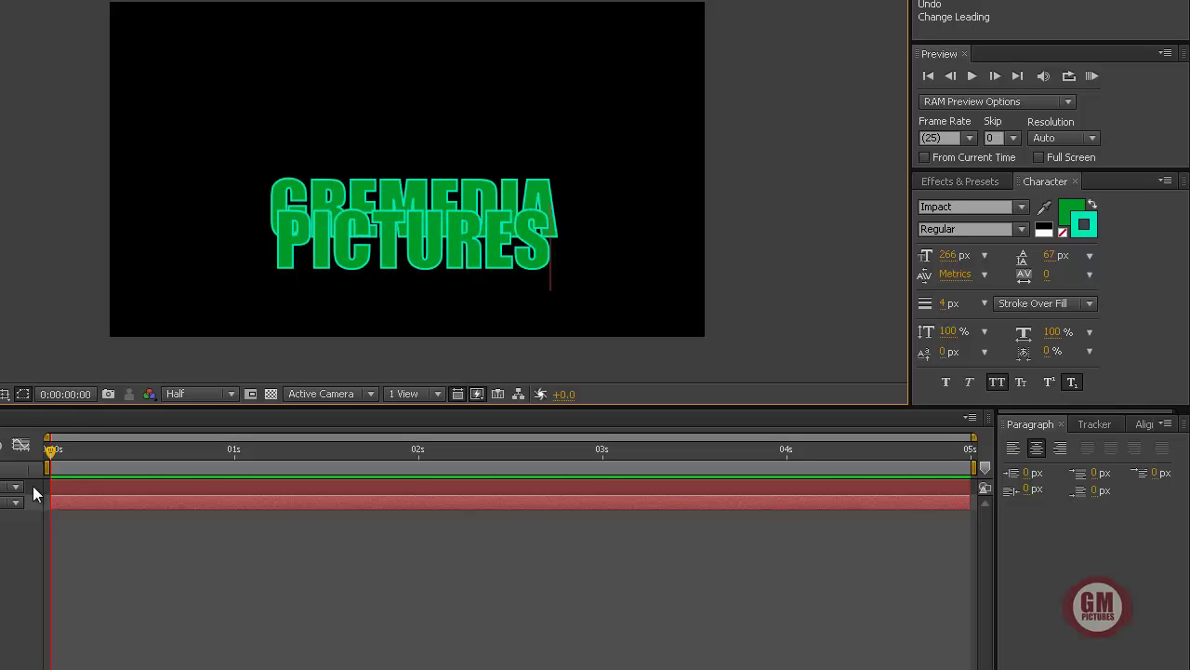
click(1, 556)
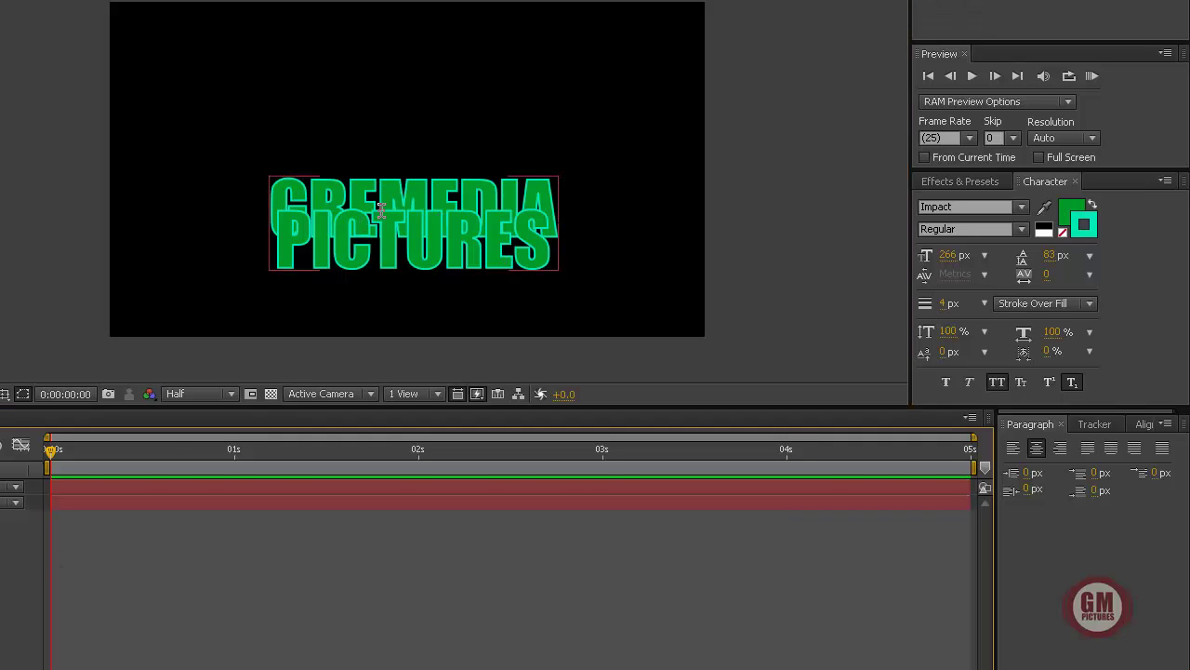
Step: Try leading values of 93, 121 and 30 px on the two-line GREMEDIA PICTURES text
drag(272, 186, 589, 258)
drag(1050, 255, 1101, 256)
text(93)
click(542, 258)
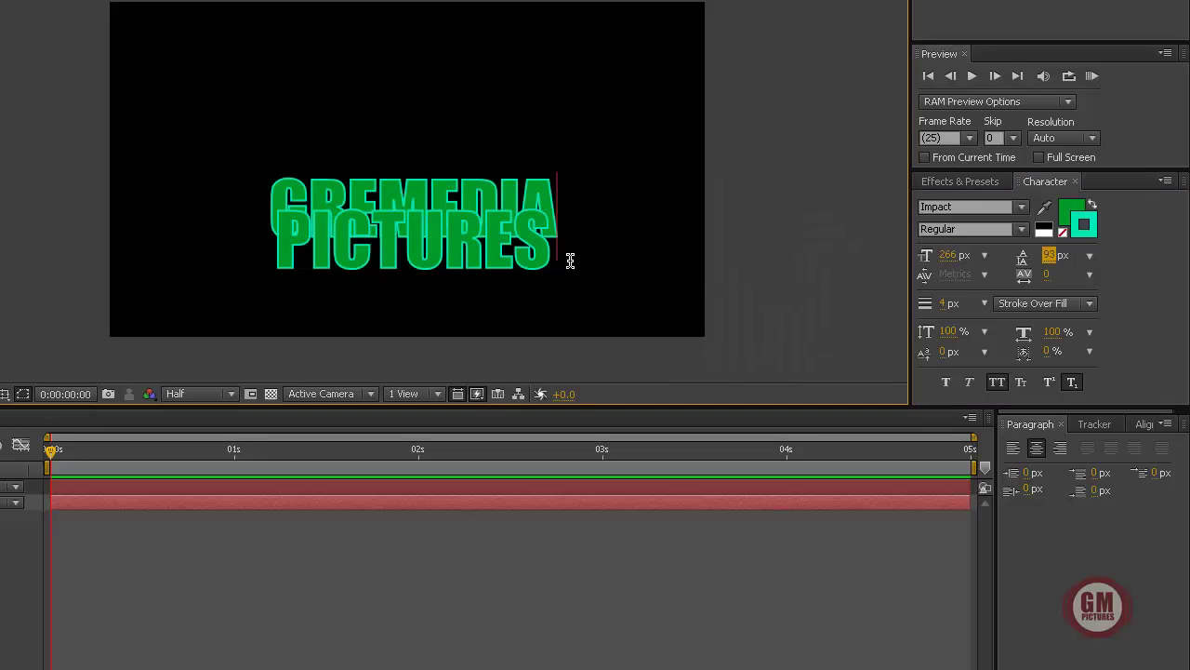
drag(315, 192, 565, 248)
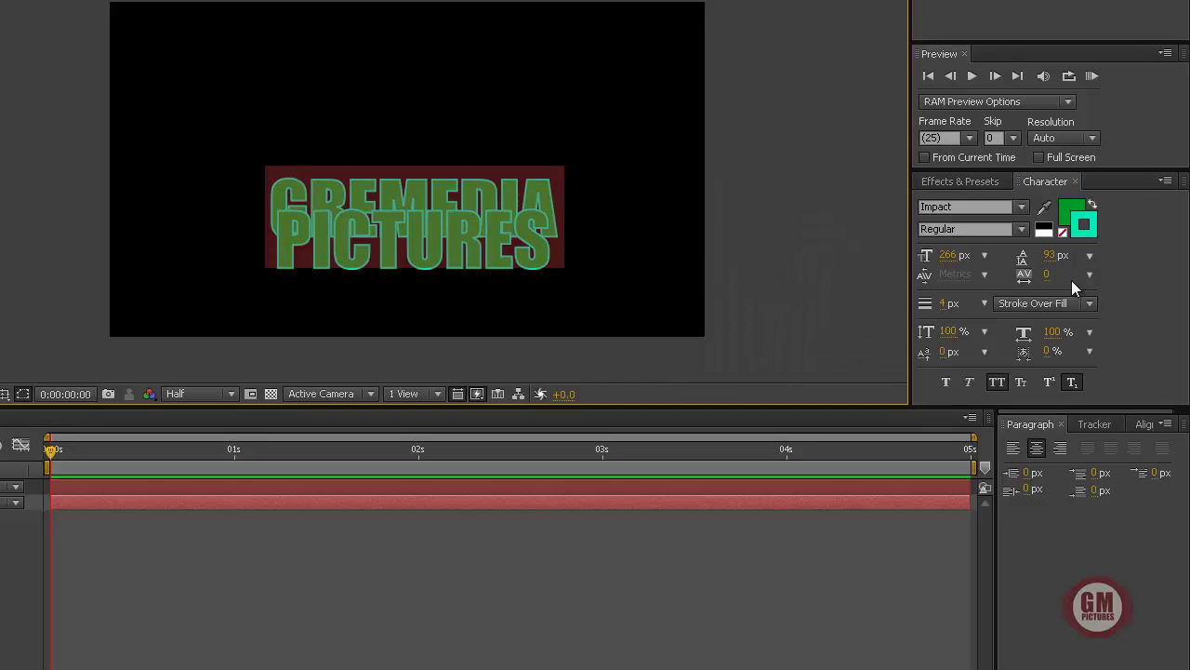
mouse_move(1057, 264)
mouse_down()
mouse_move(1087, 259)
mouse_move(1056, 257)
mouse_up()
click(1091, 255)
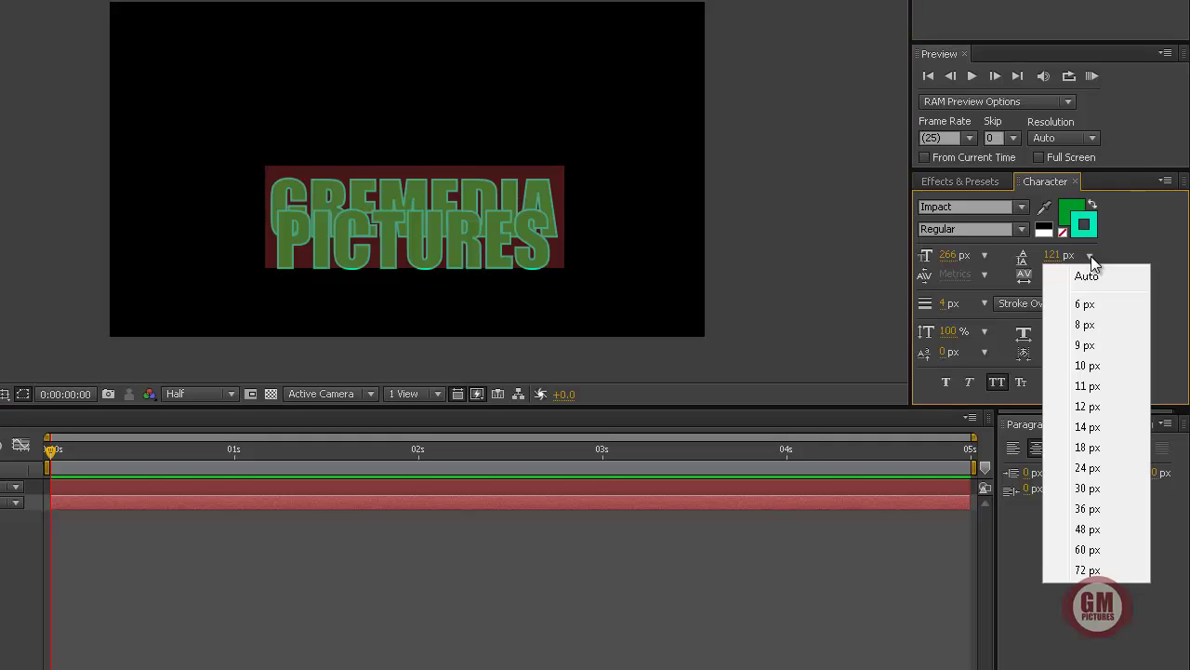
click(1087, 488)
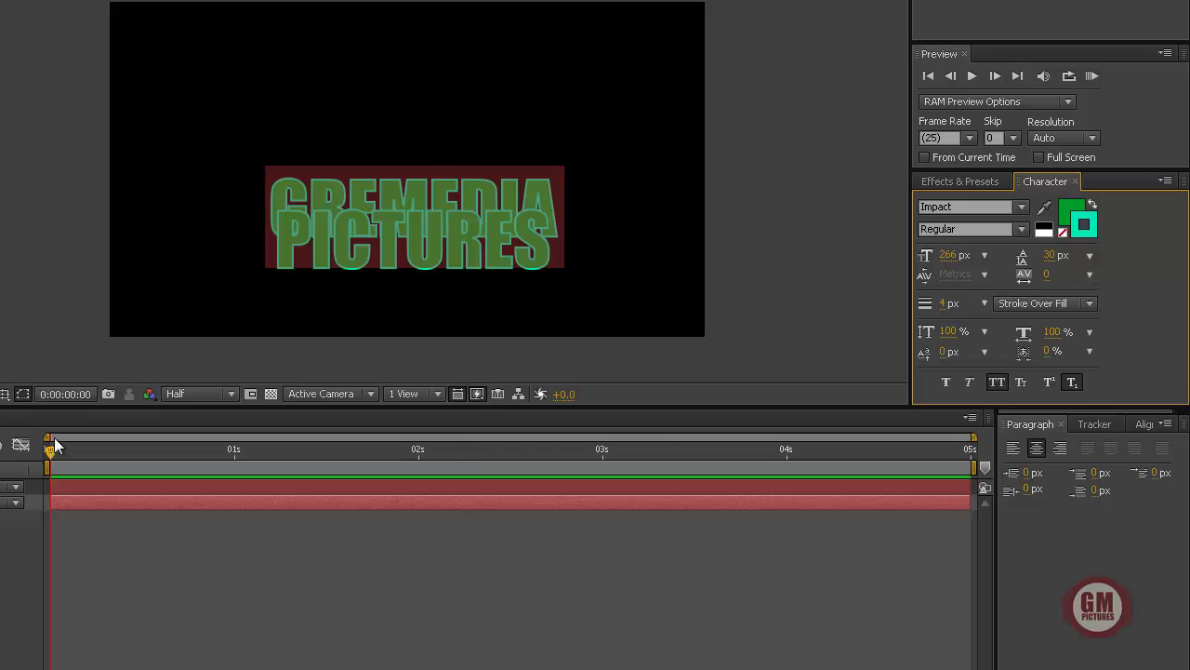
click(280, 203)
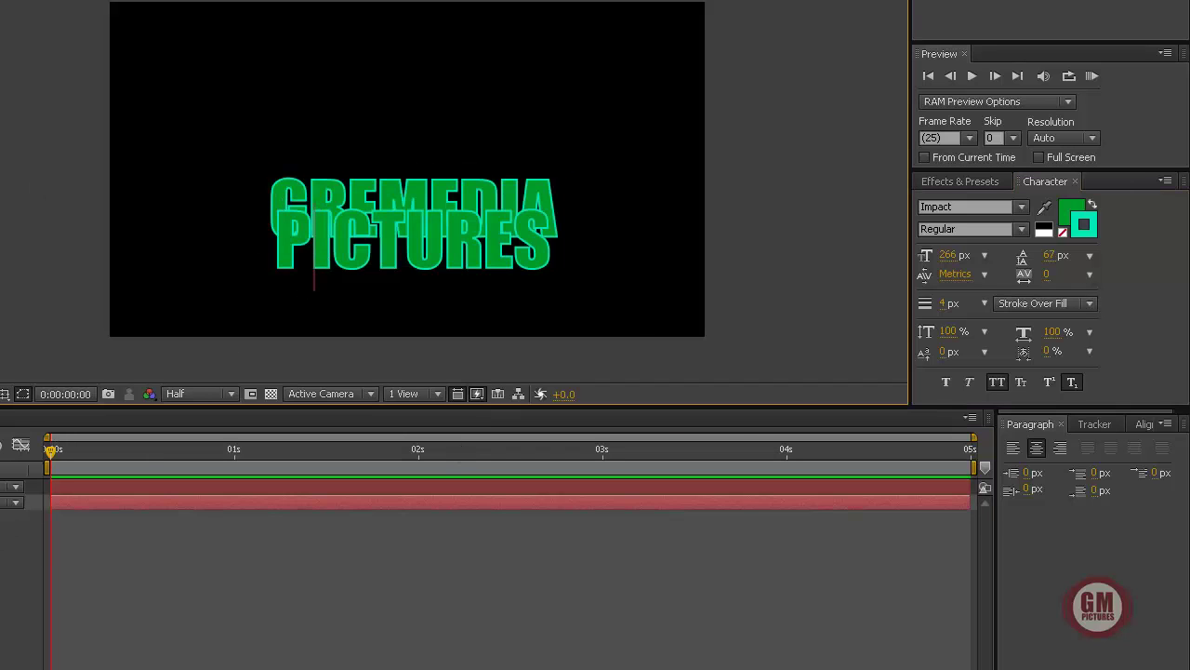
Step: Move the two-line text up 110 px and set the leading of all its characters to 143 px
key(Escape)
drag(287, 189, 285, 138)
double_click(285, 138)
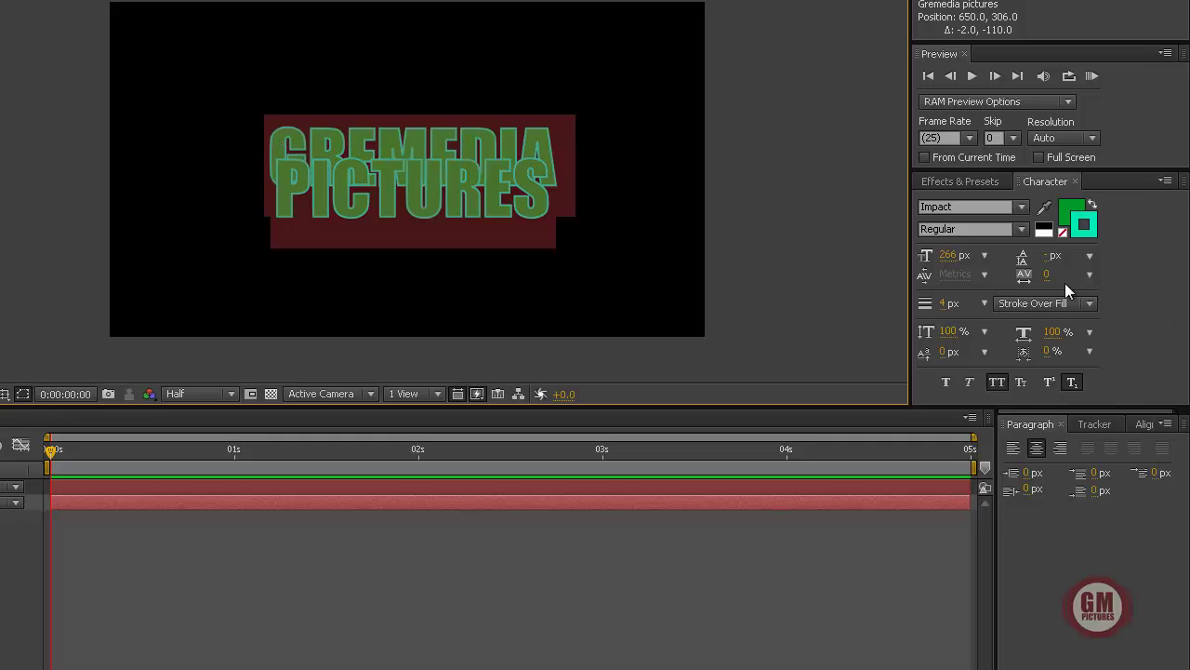
drag(1049, 254, 1130, 260)
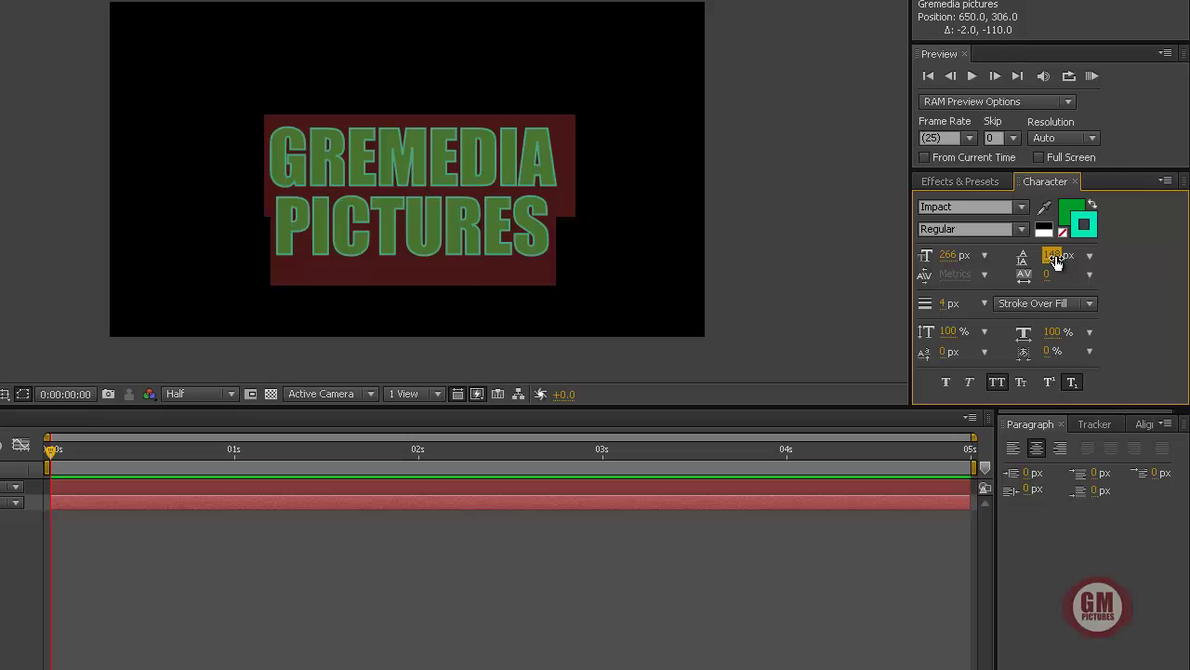
drag(1055, 262, 1052, 256)
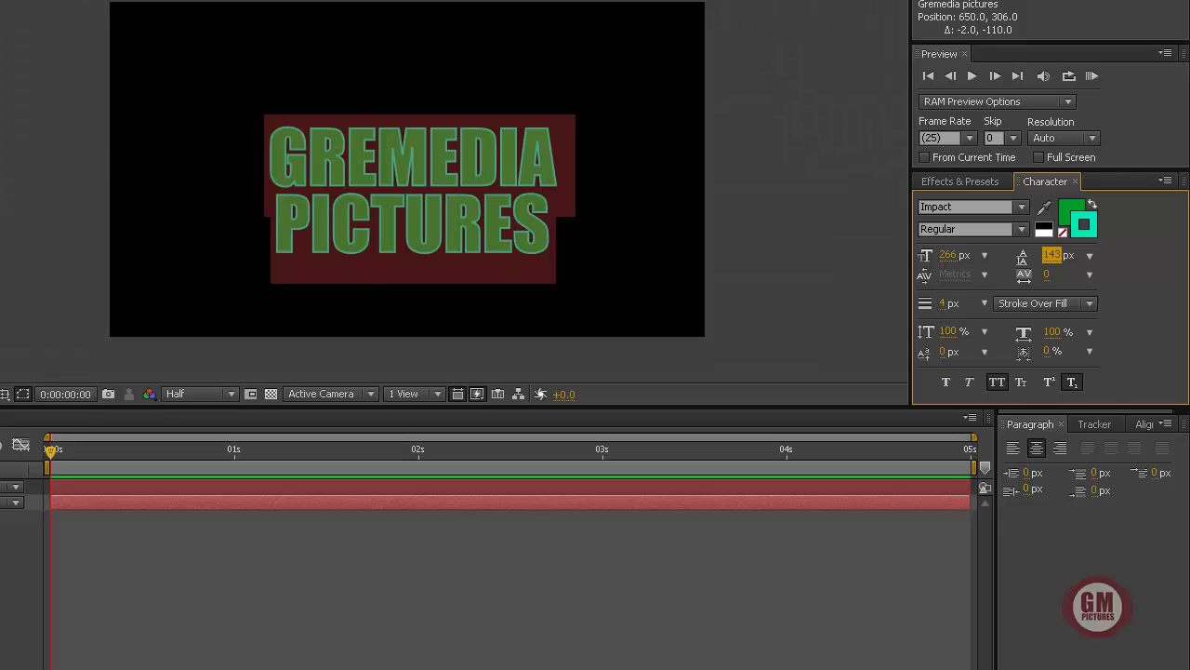
key(Escape)
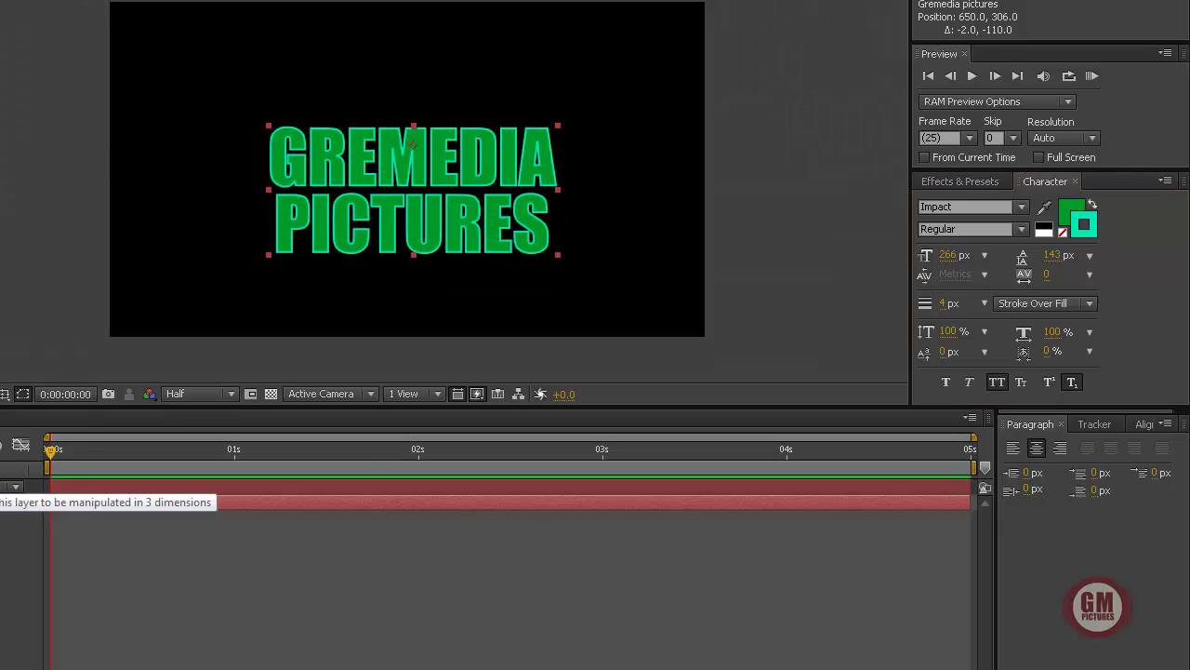
Step: Undo the added PICTURES line with its formatting, and try a different tracking on the GREMEDIA text
key(ctrl+z)
key(ctrl+z)
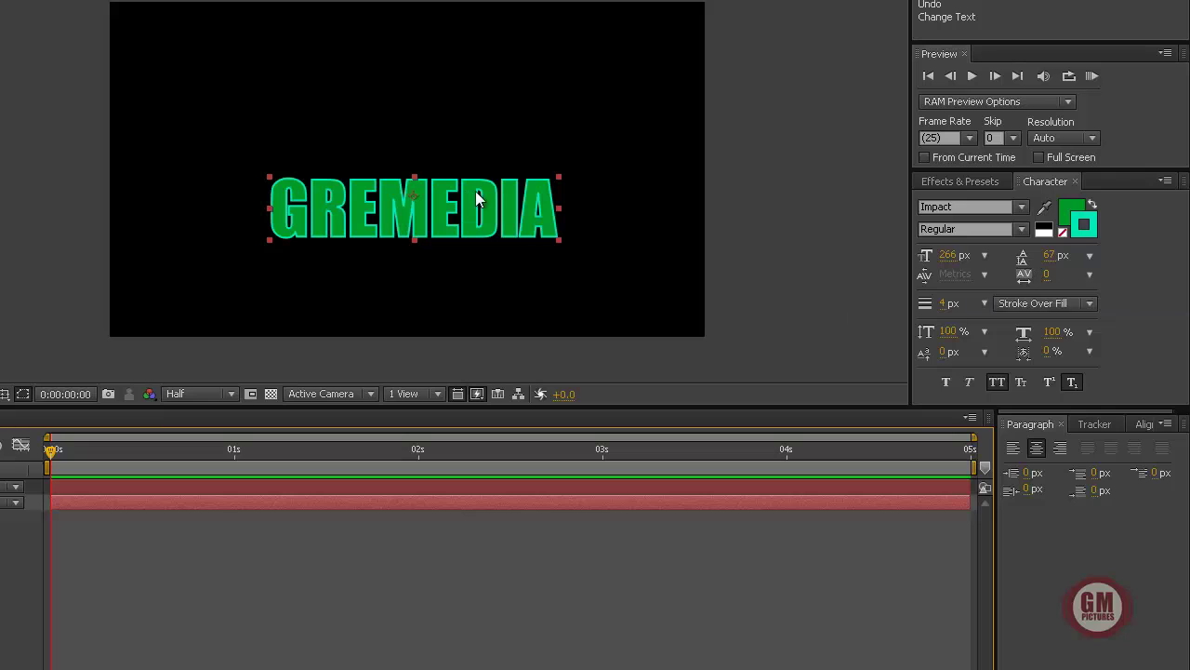
mouse_move(1045, 282)
mouse_down()
mouse_move(1172, 275)
mouse_move(1059, 276)
mouse_up()
Step: Try a stroke width of 0.01 px on the Gremedia text and set it back to 4 px
click(984, 305)
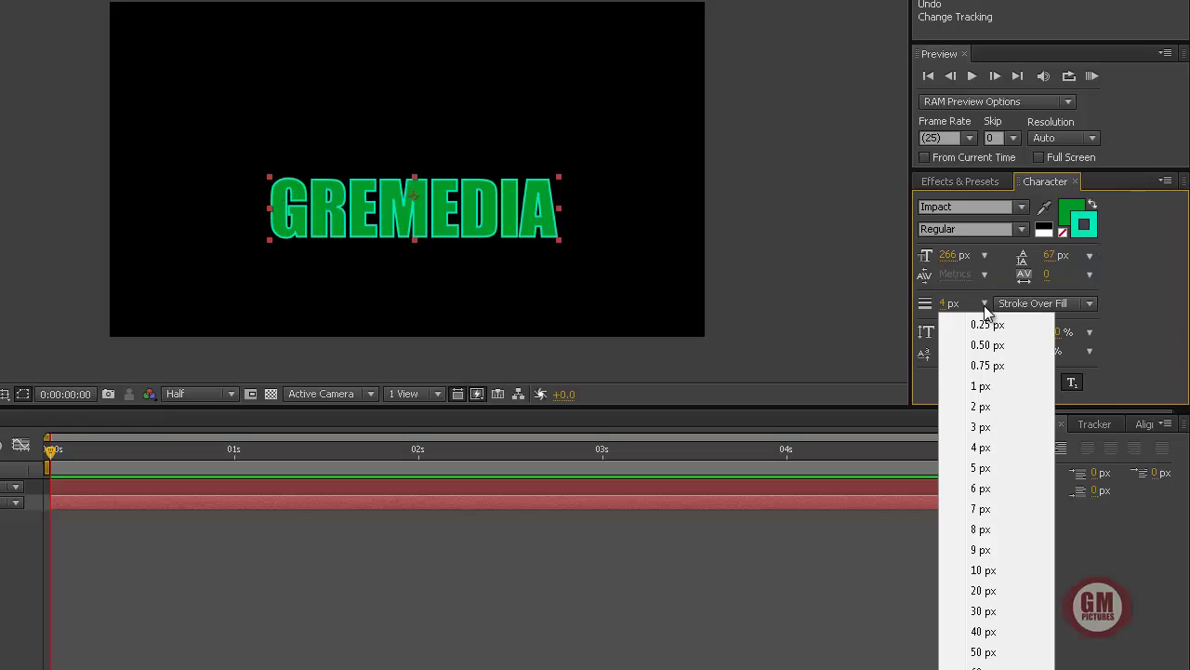
click(934, 305)
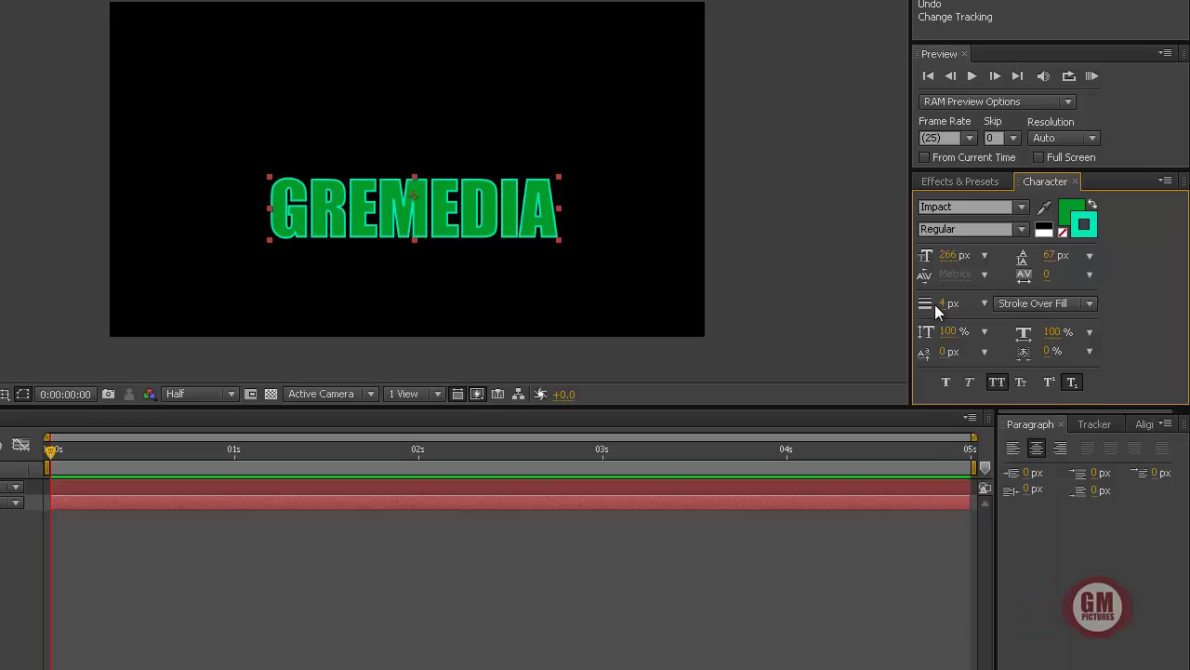
click(945, 304)
text(0.01)
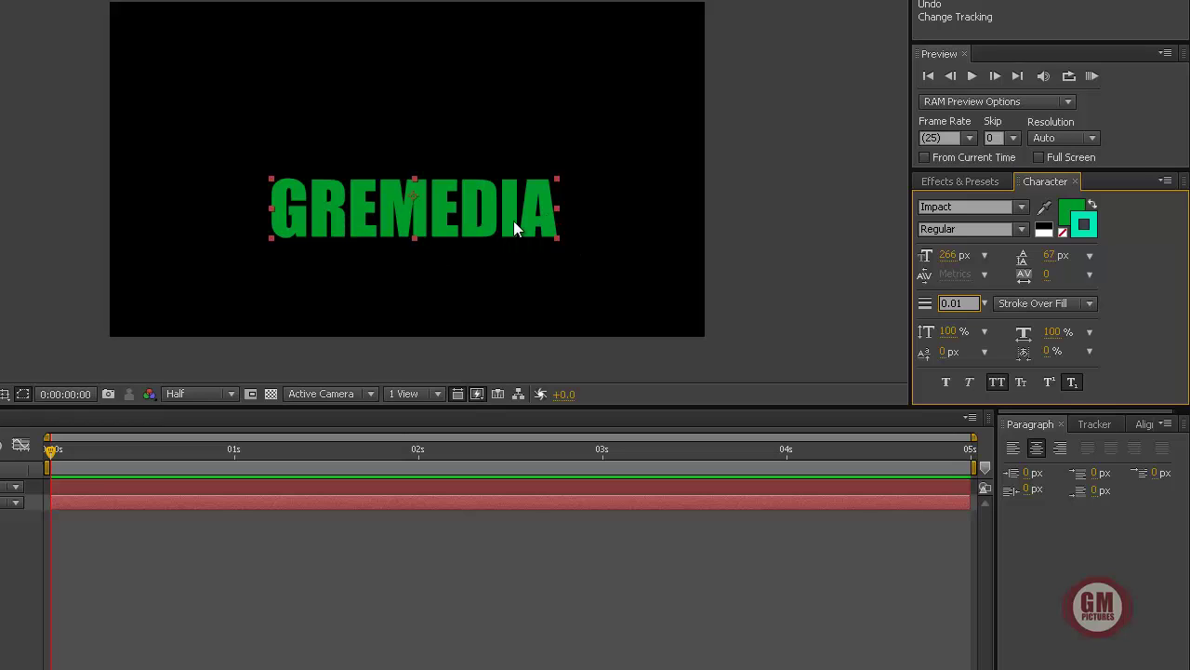
click(985, 303)
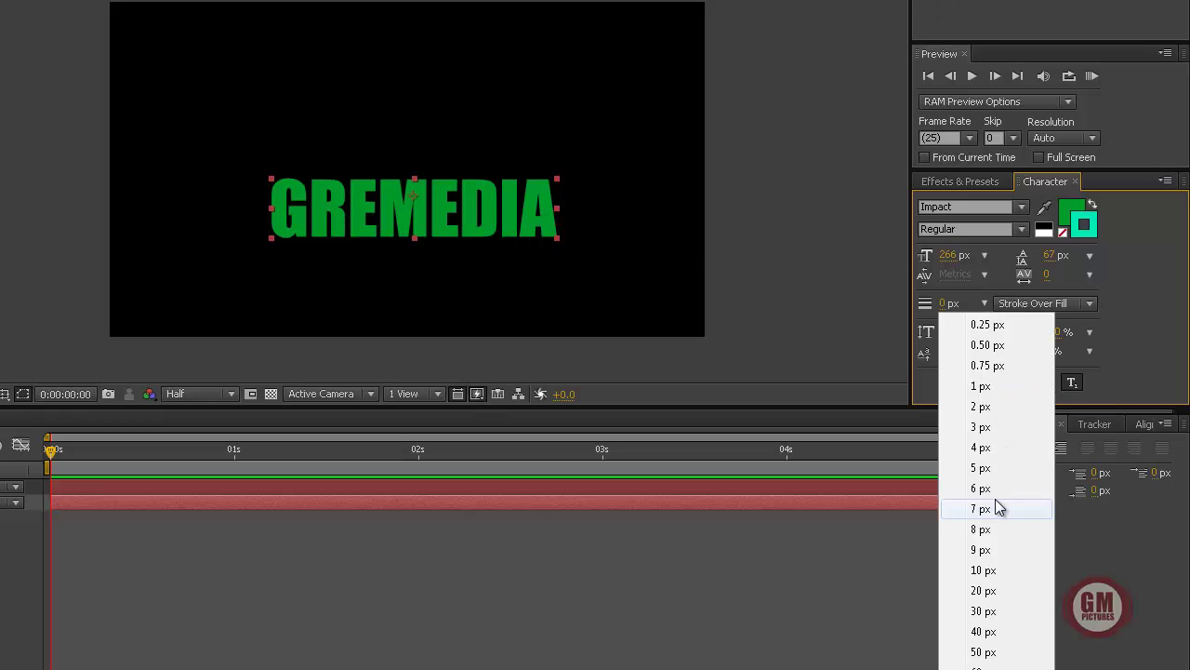
click(988, 448)
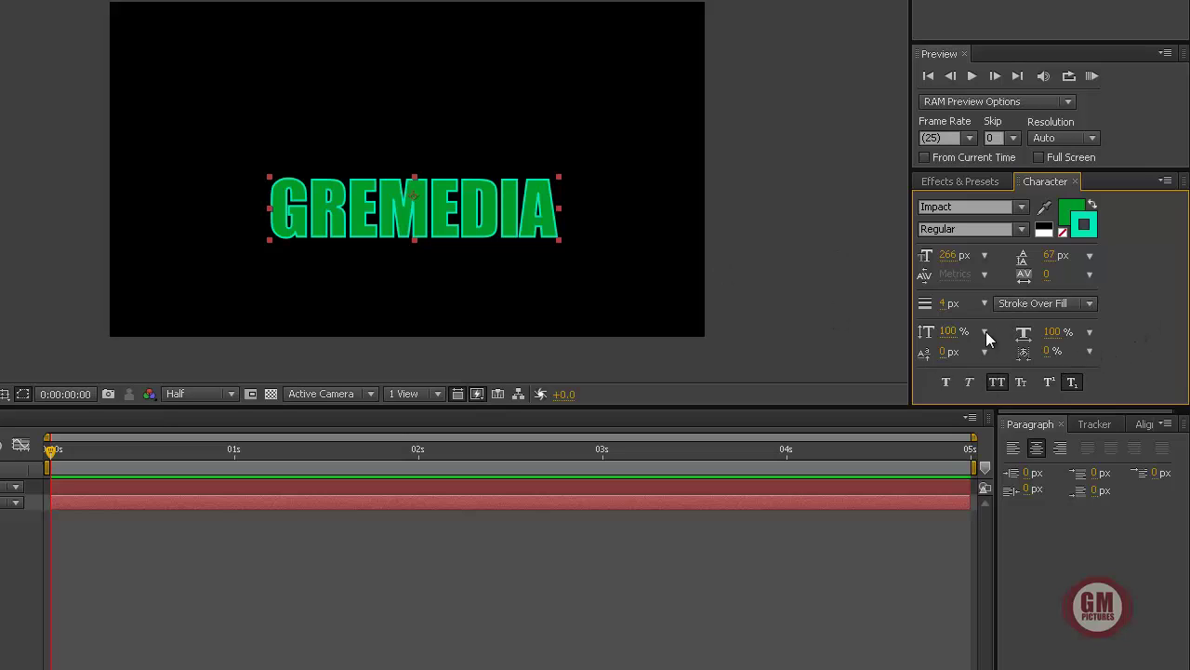
Step: Try changing the Gremedia text's vertical scale and baseline shift, undo both, and try a horizontal scale of 156%
drag(948, 331, 932, 358)
key(ctrl+z)
key(ctrl+z)
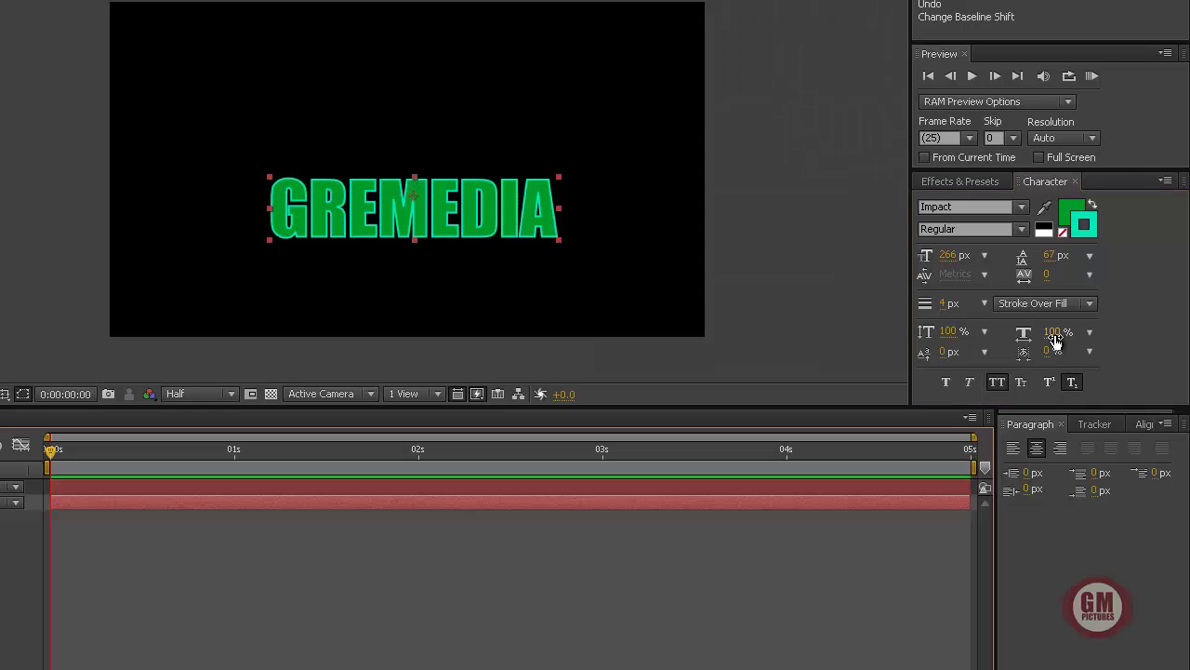
drag(1050, 331, 1079, 332)
click(1132, 346)
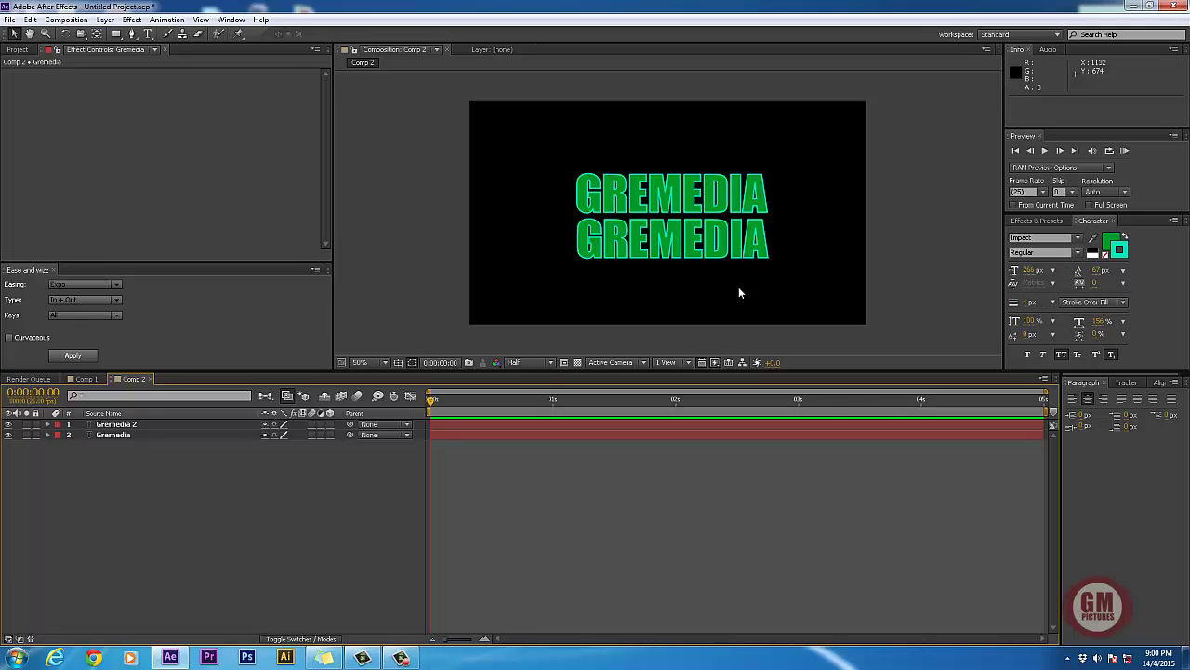
Step: Select the lower Gremedia text layer and inspect its stroke colour without changing it
click(679, 249)
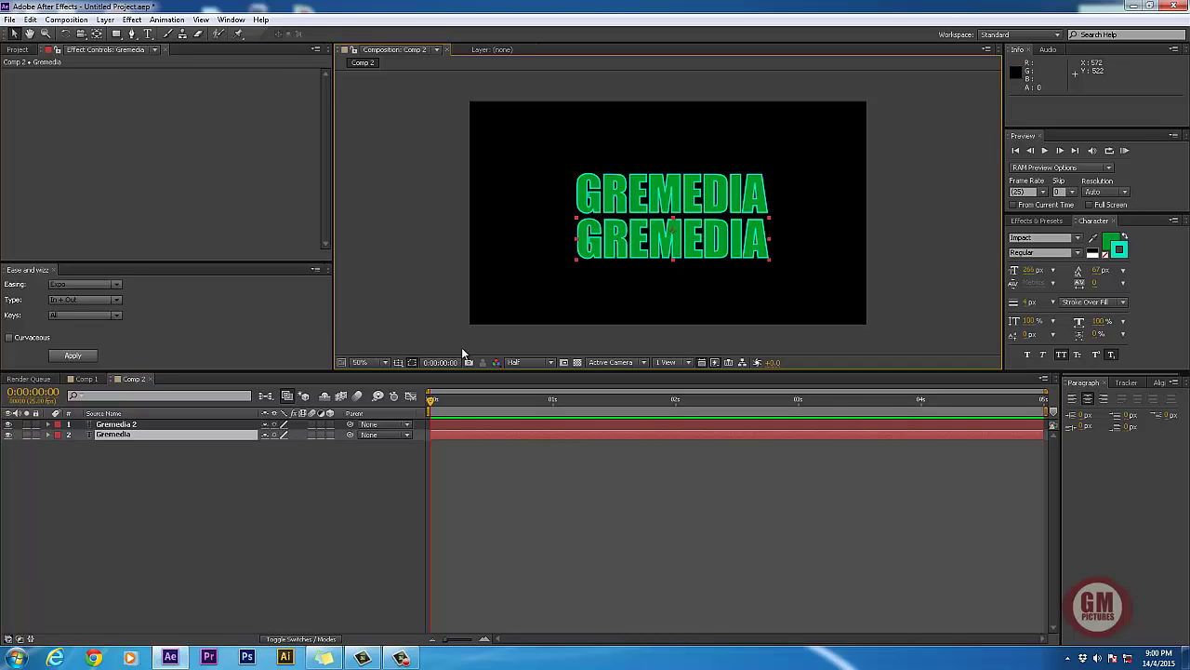
click(103, 473)
click(107, 435)
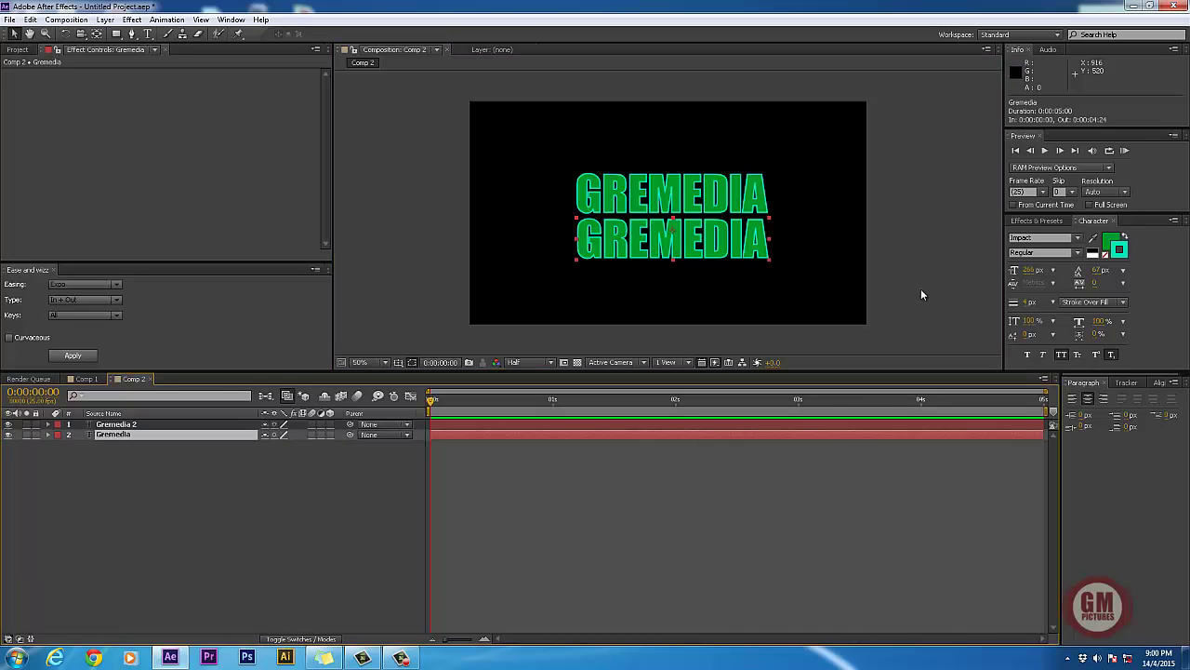
click(1119, 248)
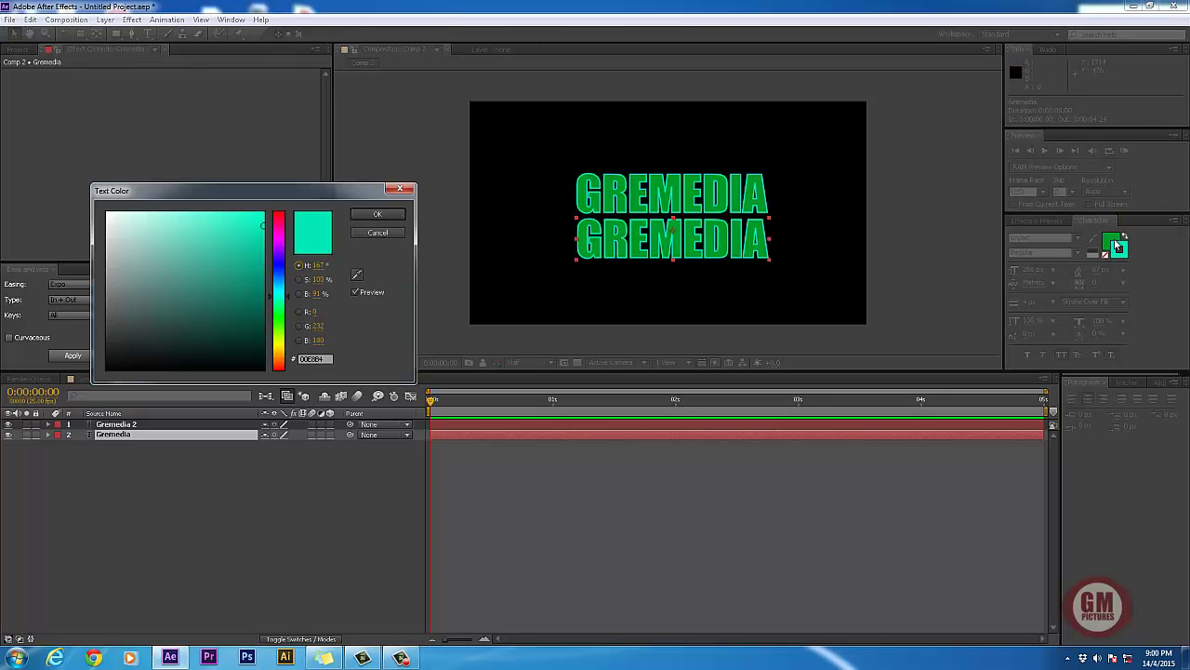
click(377, 233)
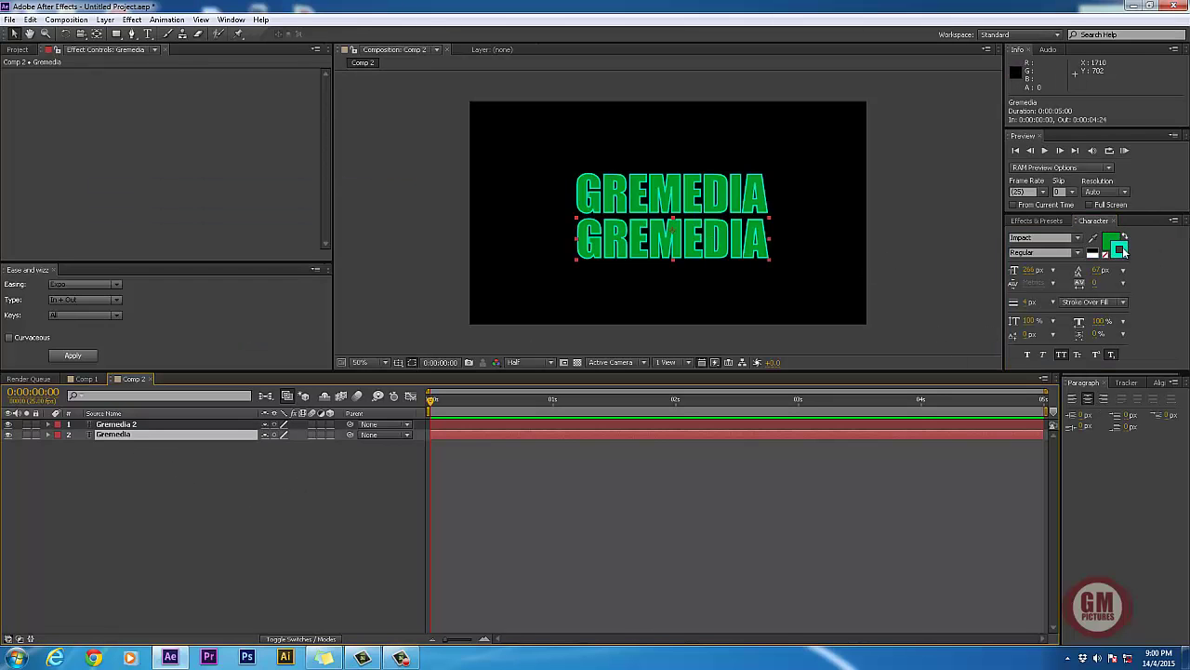
Step: Set the lower Gremedia text's fill colour to dark purple, 6D0052
click(1116, 246)
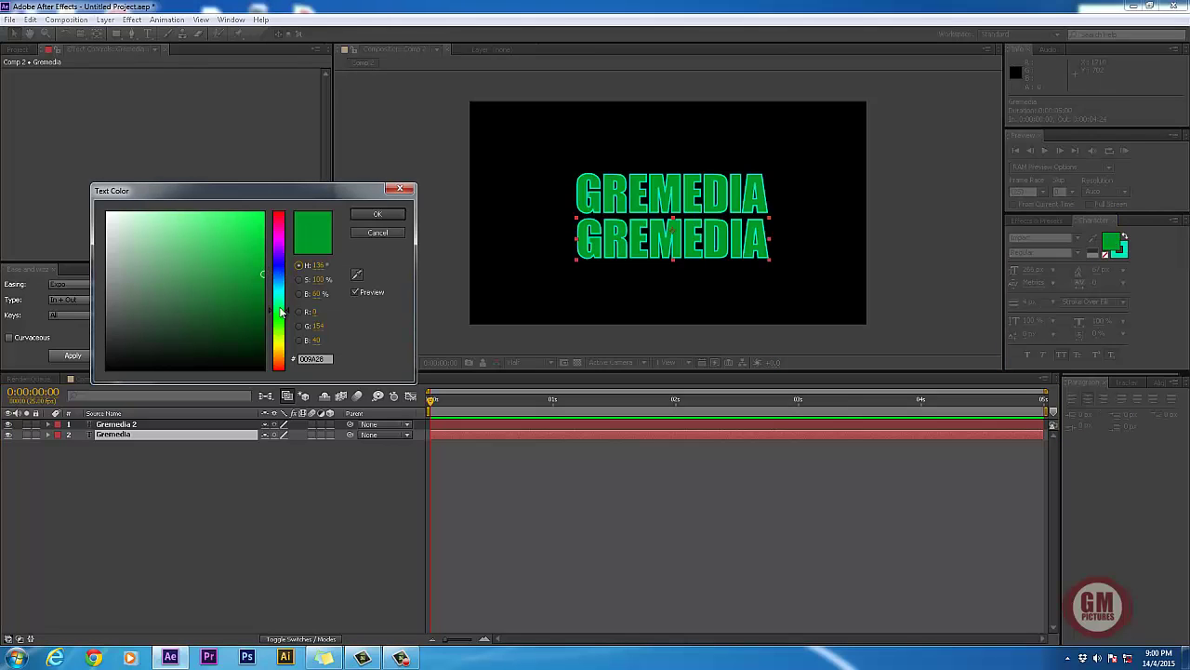
drag(278, 313, 282, 293)
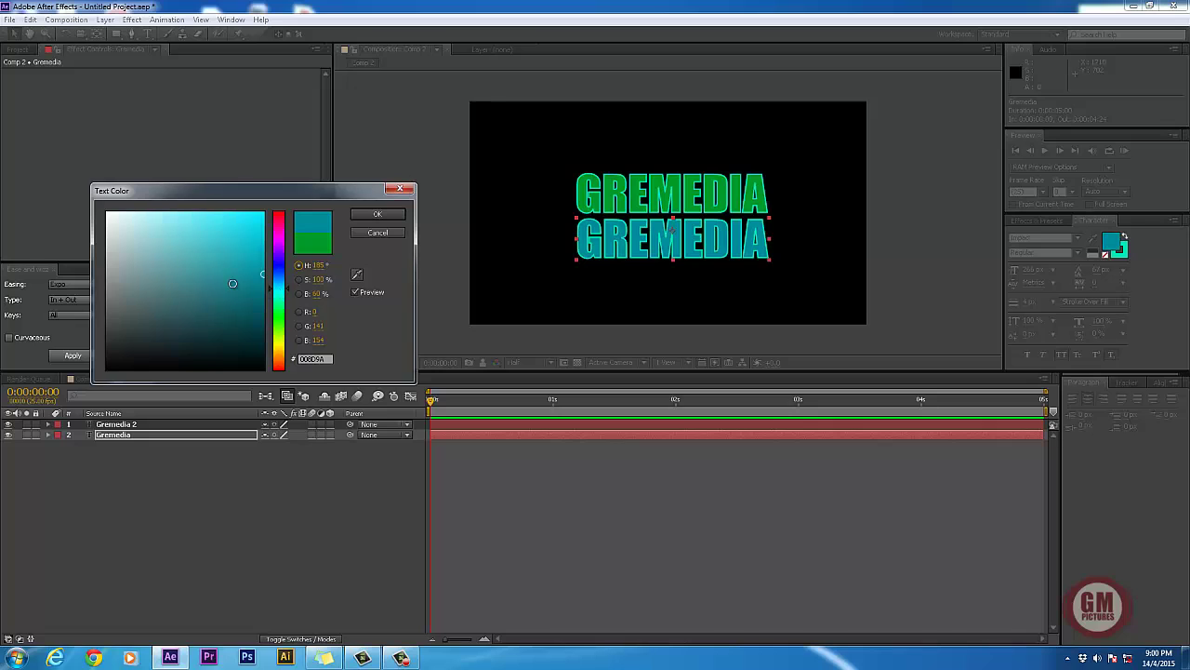
drag(276, 301, 281, 240)
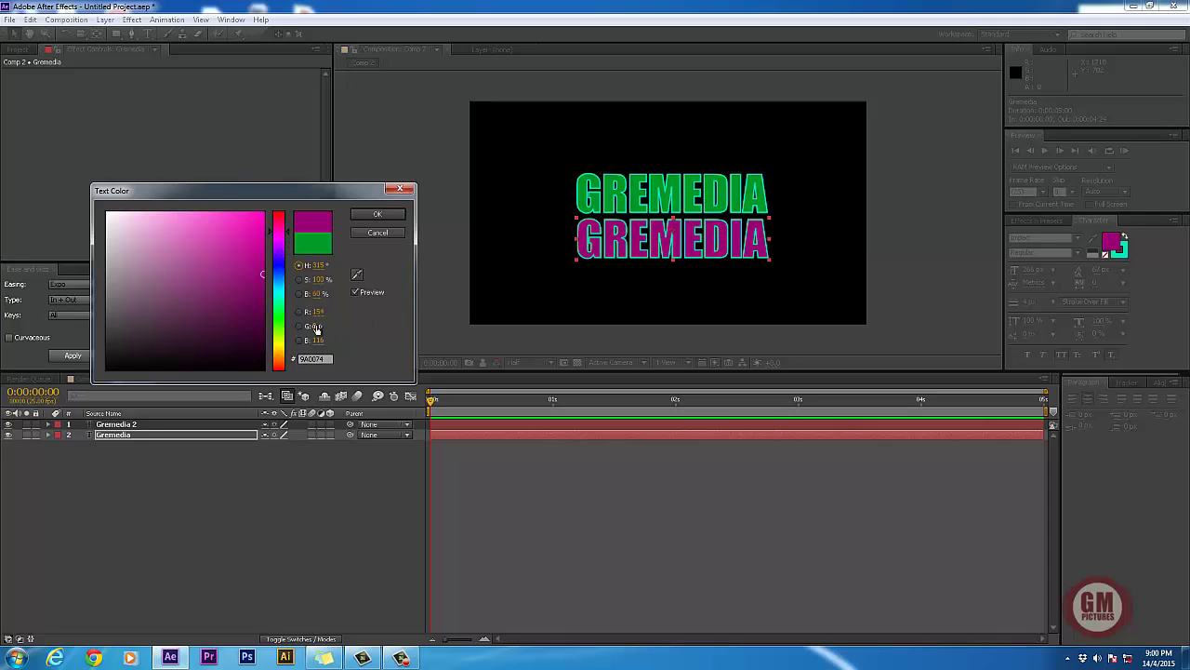
drag(260, 272, 288, 310)
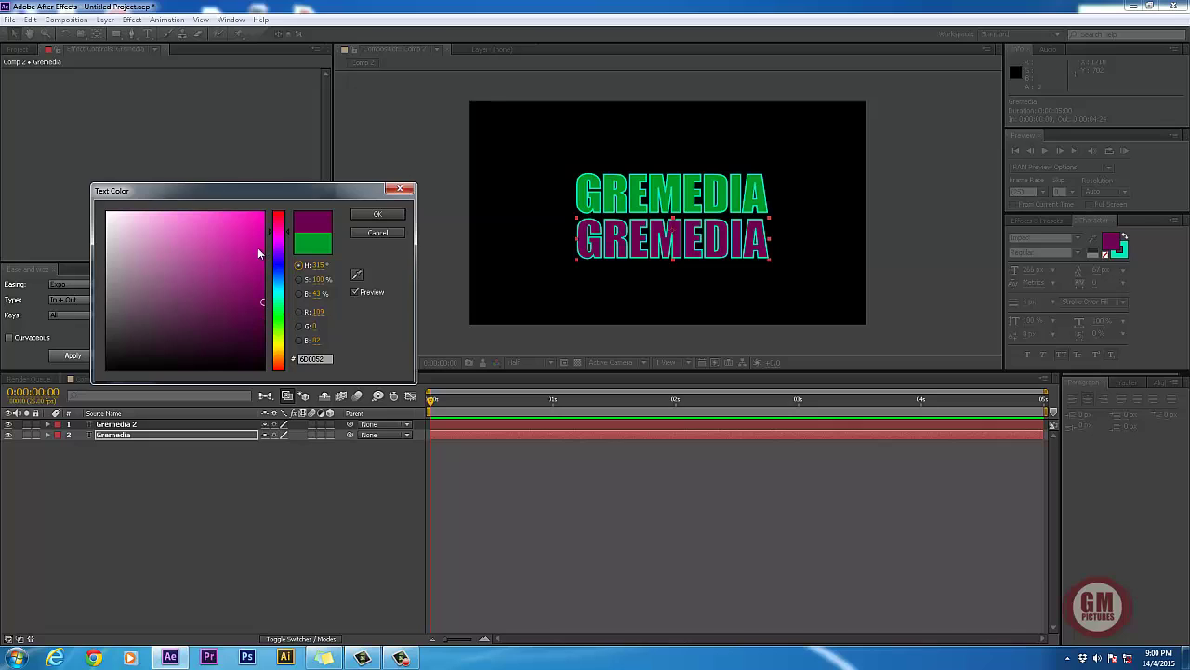
click(377, 217)
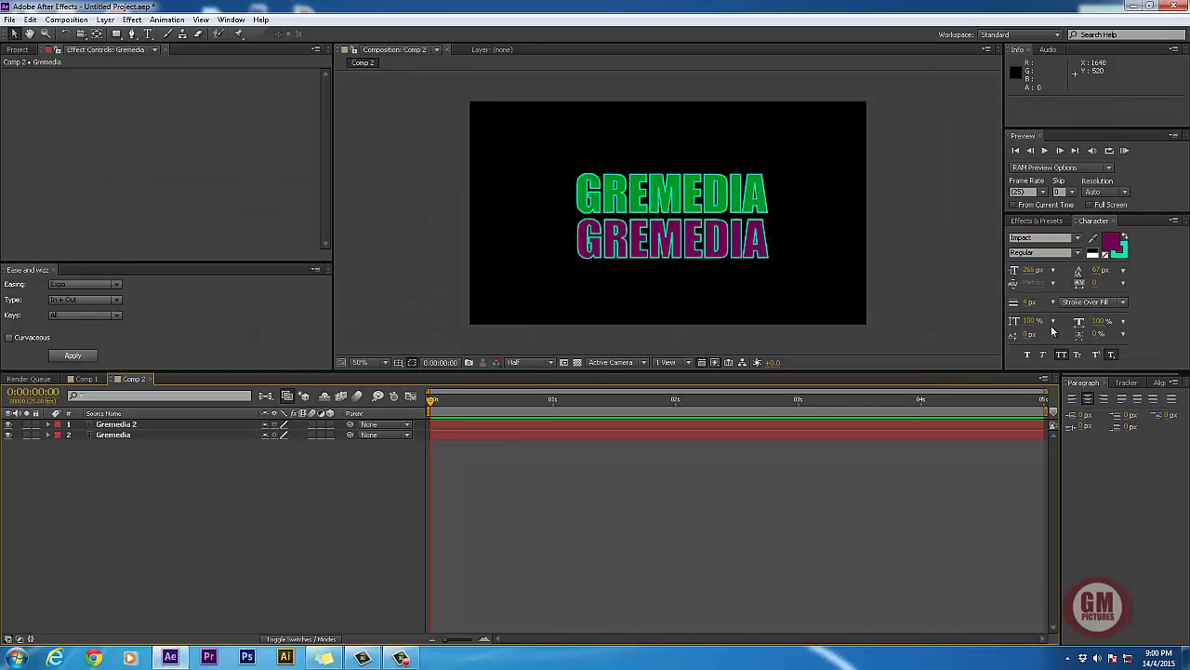
Step: Set the fill colour of the upper GREMEDIA text layer to teal, 008A9A
click(651, 194)
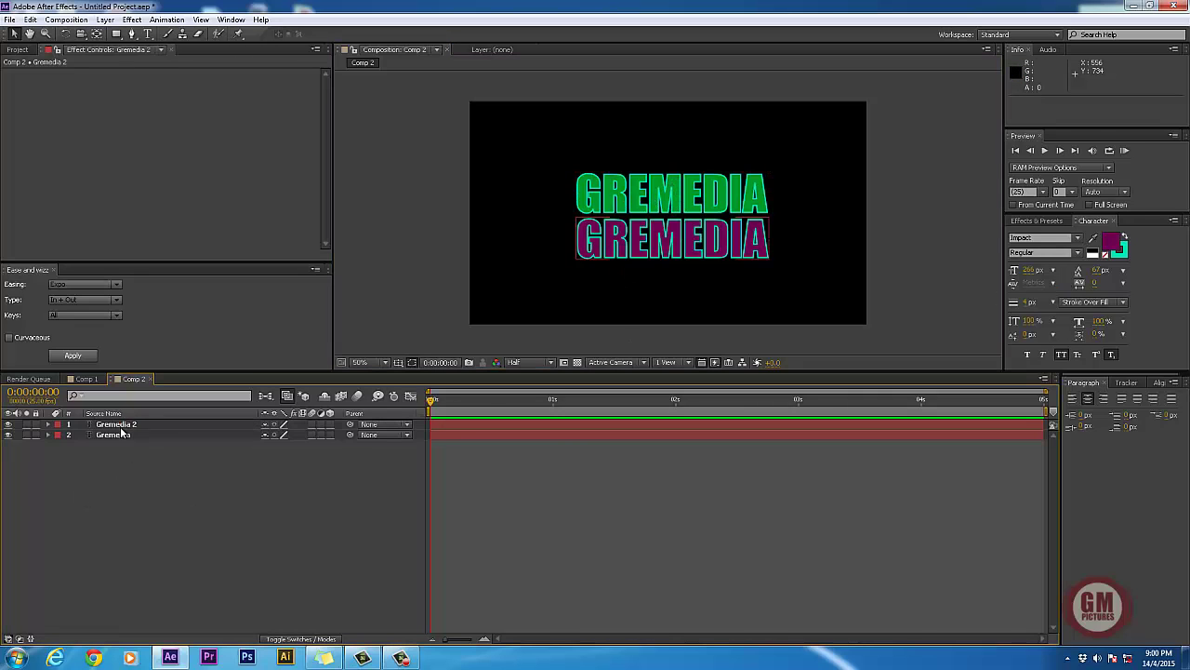
click(121, 434)
click(670, 193)
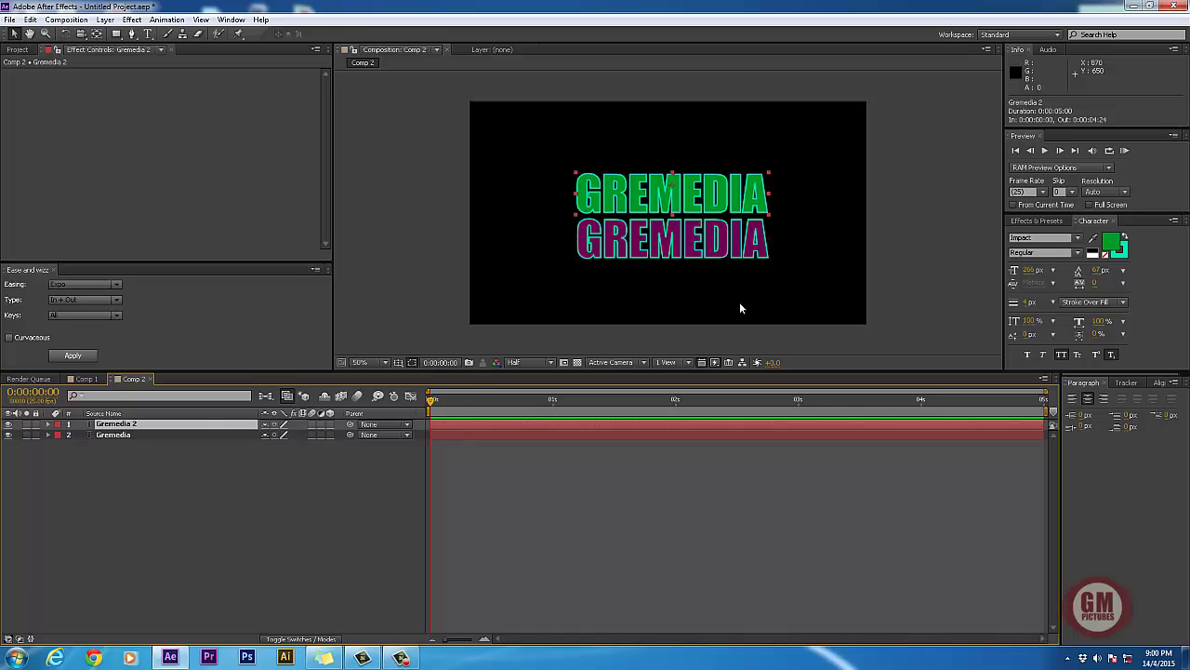
click(1118, 246)
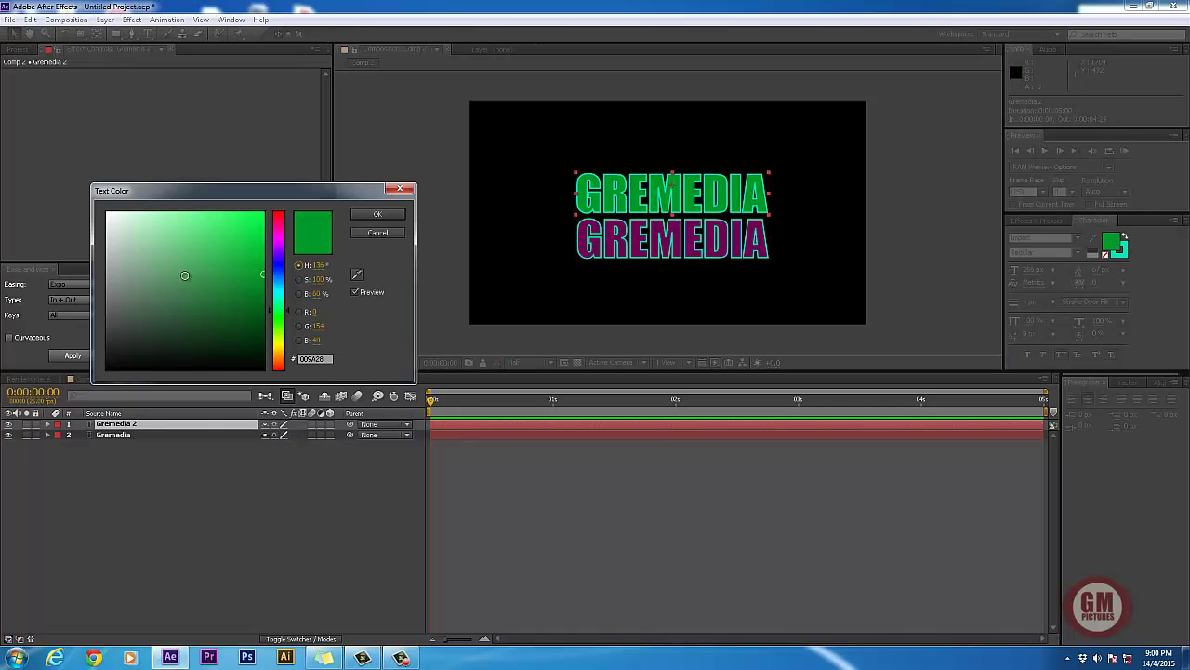
click(284, 294)
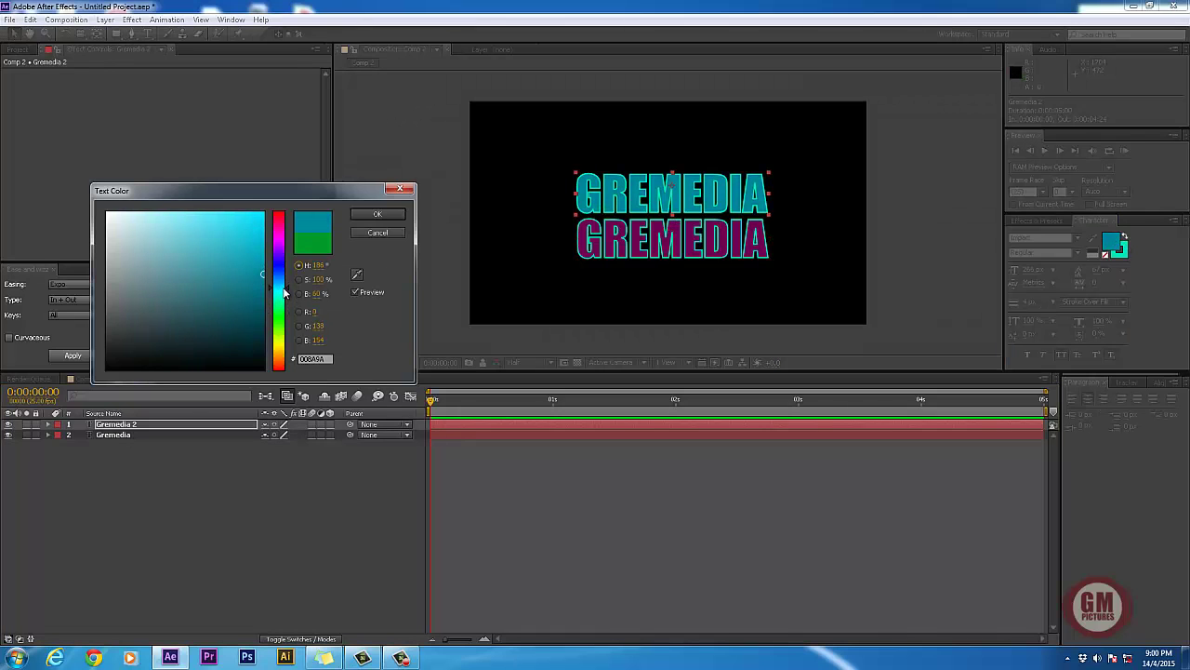
click(378, 214)
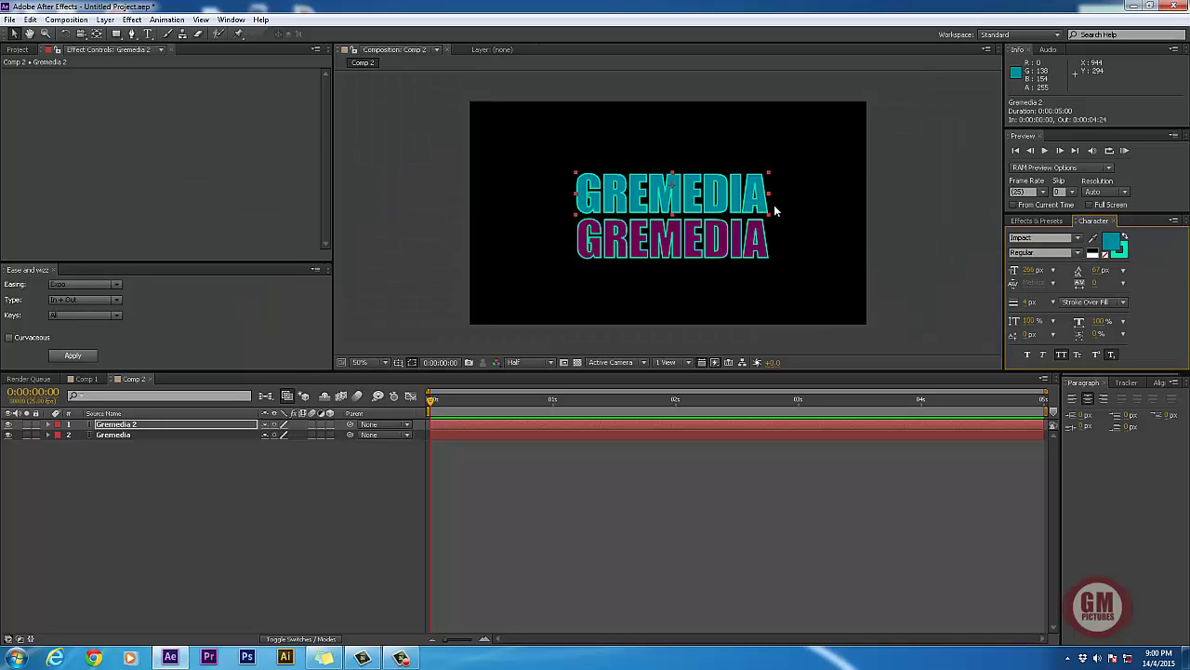
Step: Set the stroke colour of the upper GREMEDIA text to white, FFFFFF
click(1123, 242)
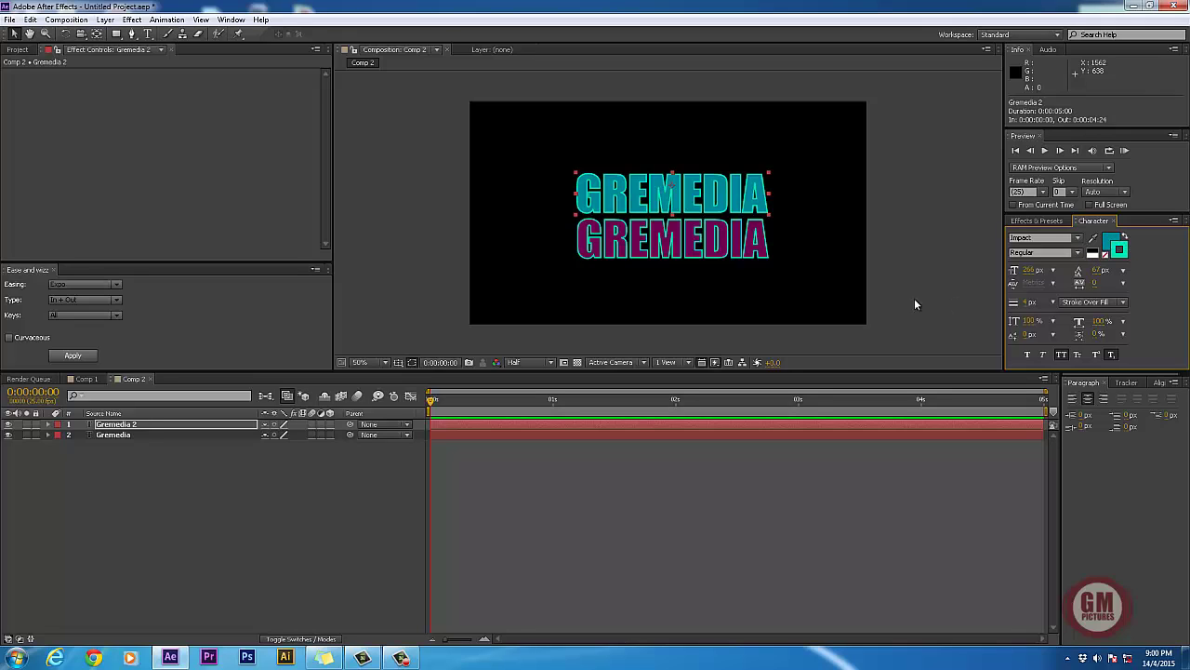
click(1121, 251)
mouse_move(214, 279)
mouse_down()
mouse_move(262, 358)
mouse_move(263, 310)
mouse_move(98, 204)
mouse_up()
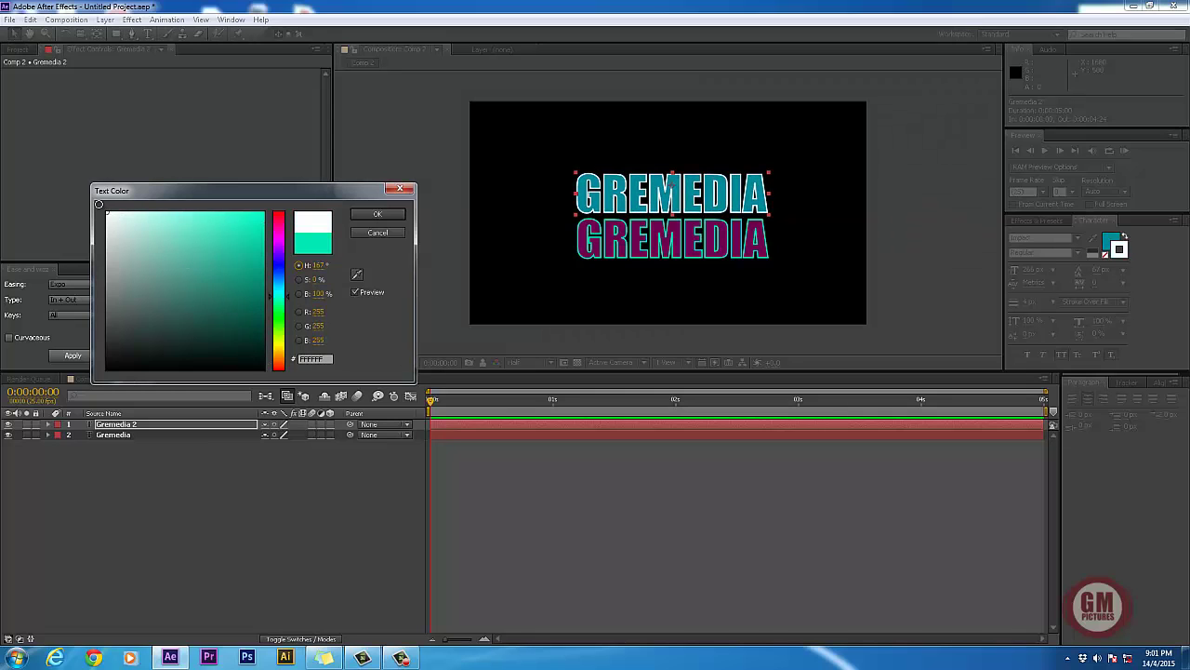
click(377, 215)
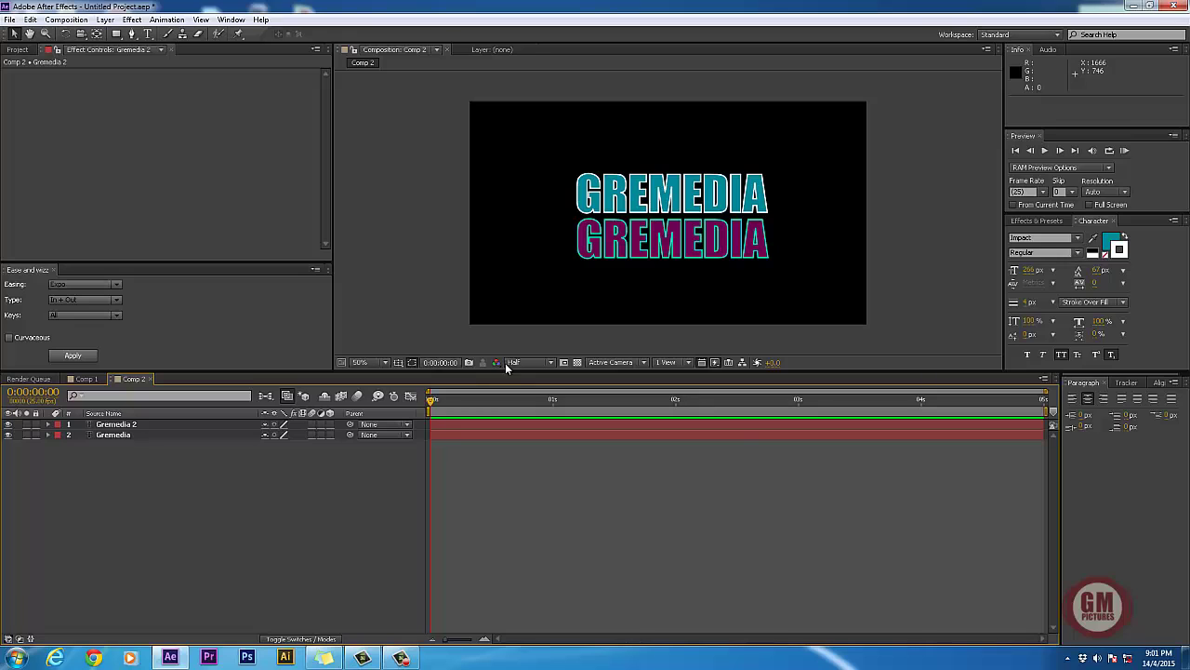
Step: Scrub through the Comp 1 title animation as a reference and return to Comp 2
mouse_move(430, 401)
mouse_down()
mouse_move(1017, 414)
mouse_move(434, 421)
mouse_up()
key(space)
click(85, 379)
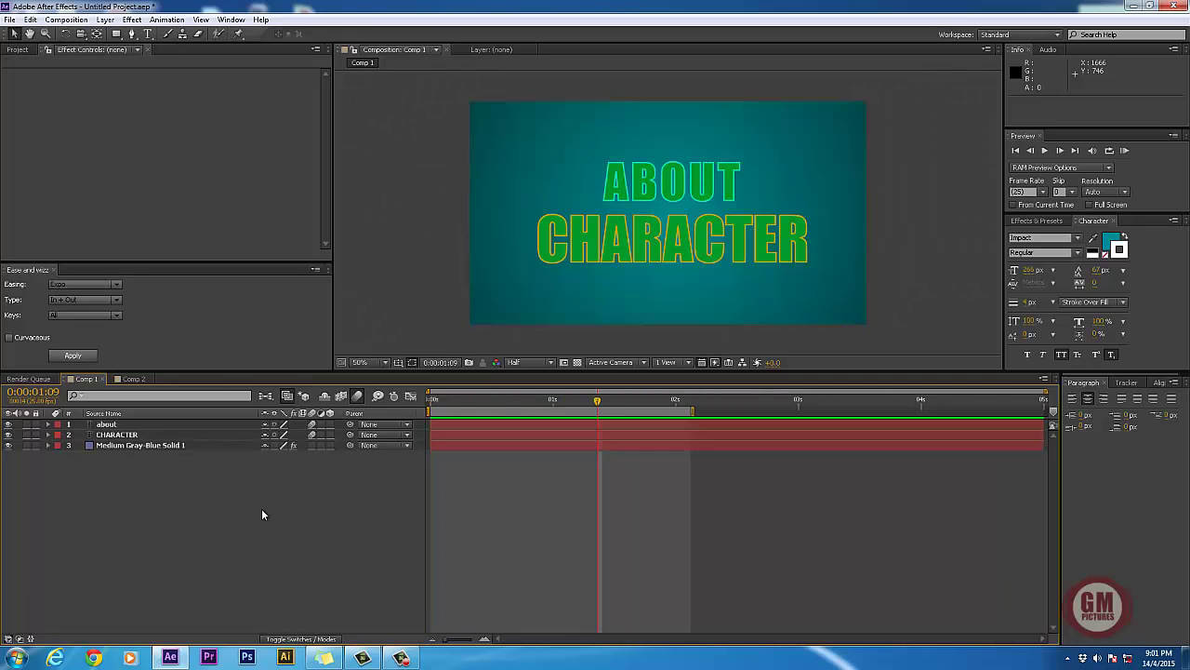
drag(598, 406, 613, 426)
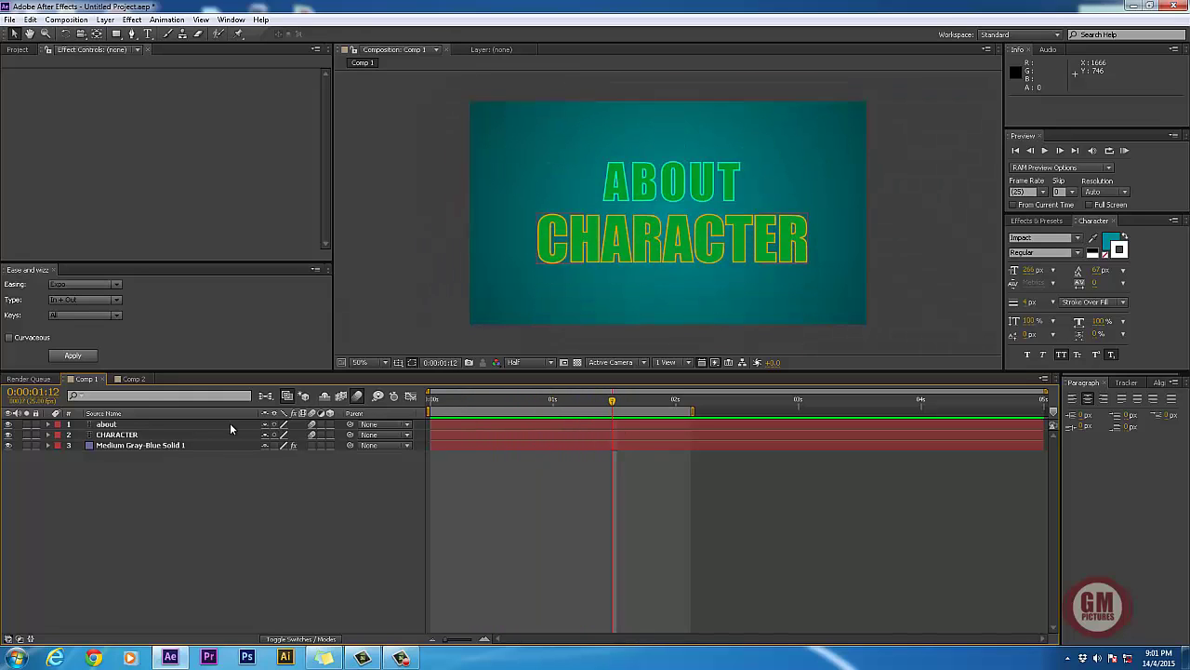
click(132, 379)
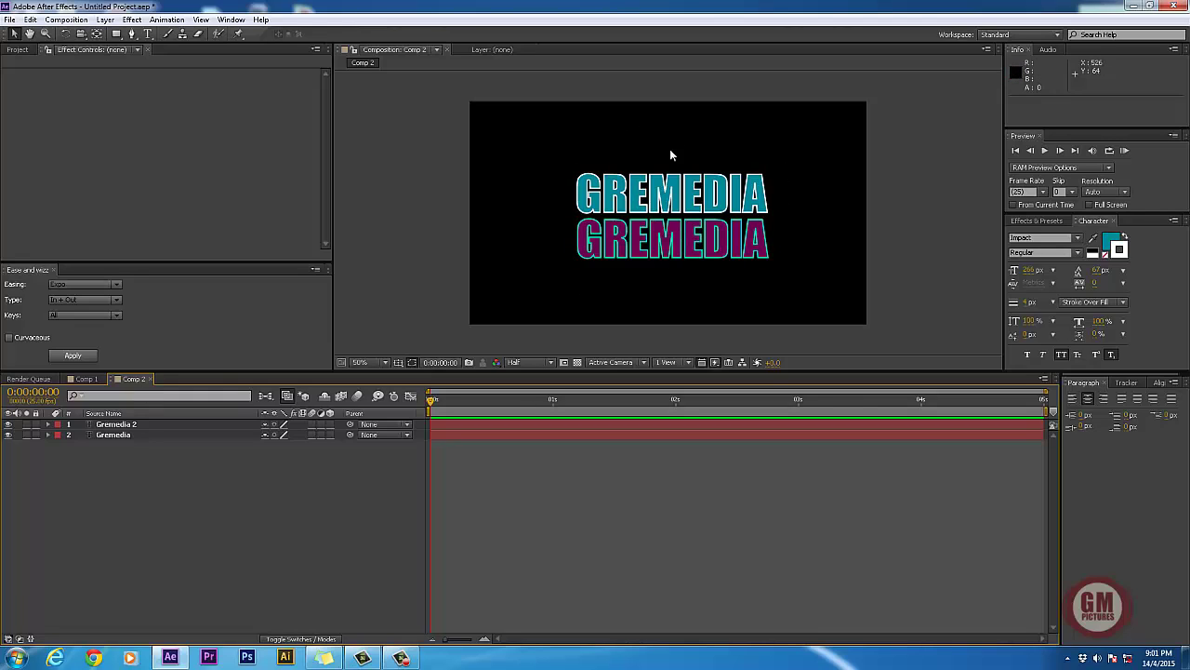
click(657, 212)
click(111, 435)
double_click(110, 437)
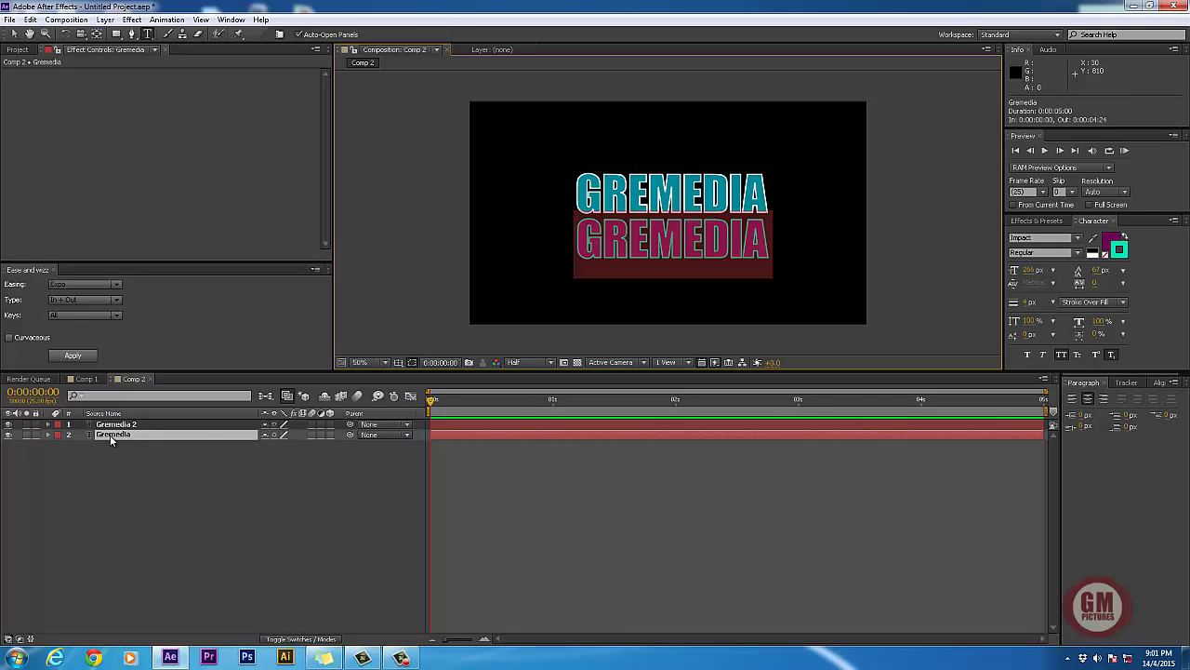
click(122, 486)
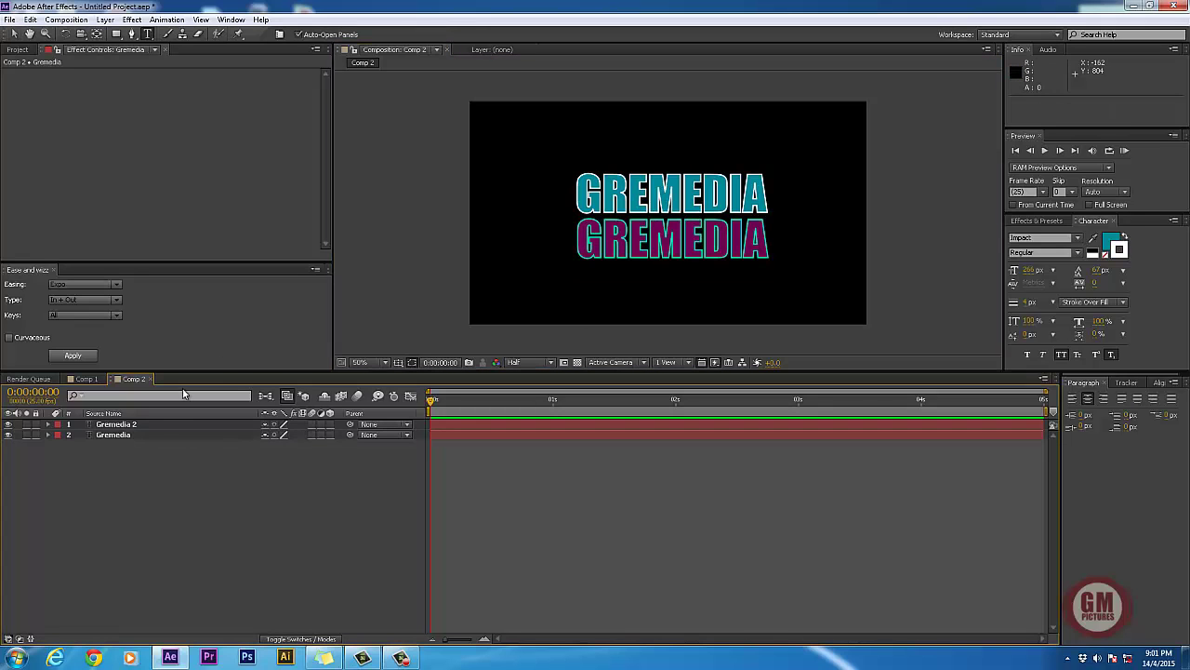
double_click(107, 436)
click(169, 470)
click(17, 37)
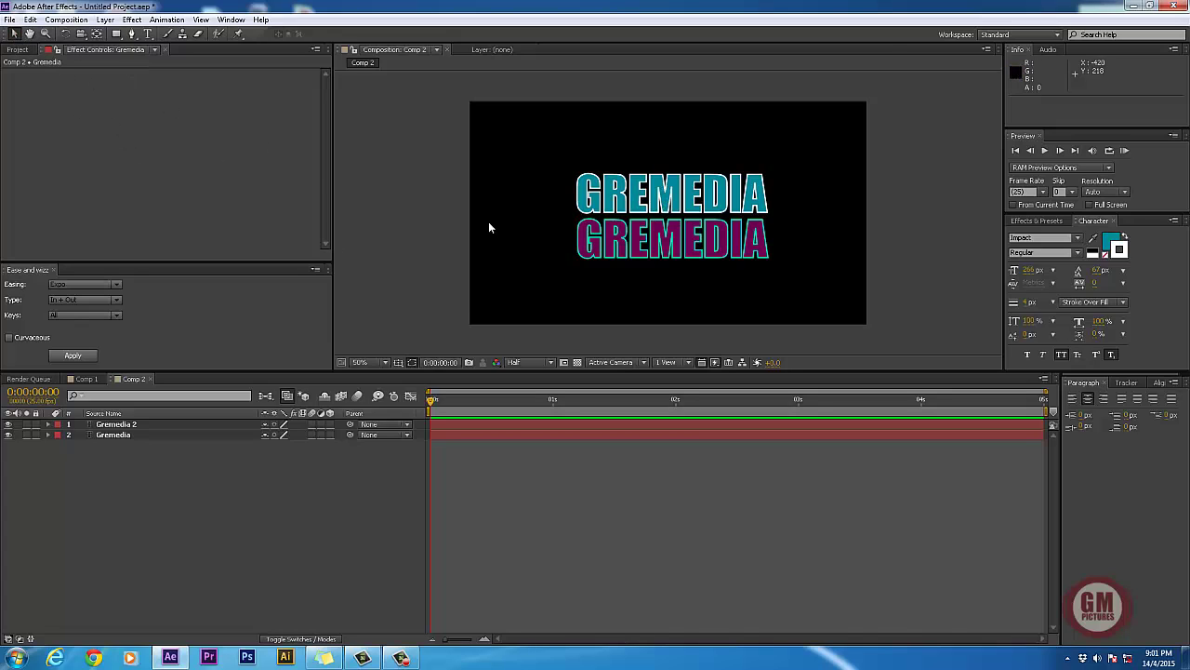
Step: Replace the text of the lower GREMEDIA line with PICTURES
double_click(671, 239)
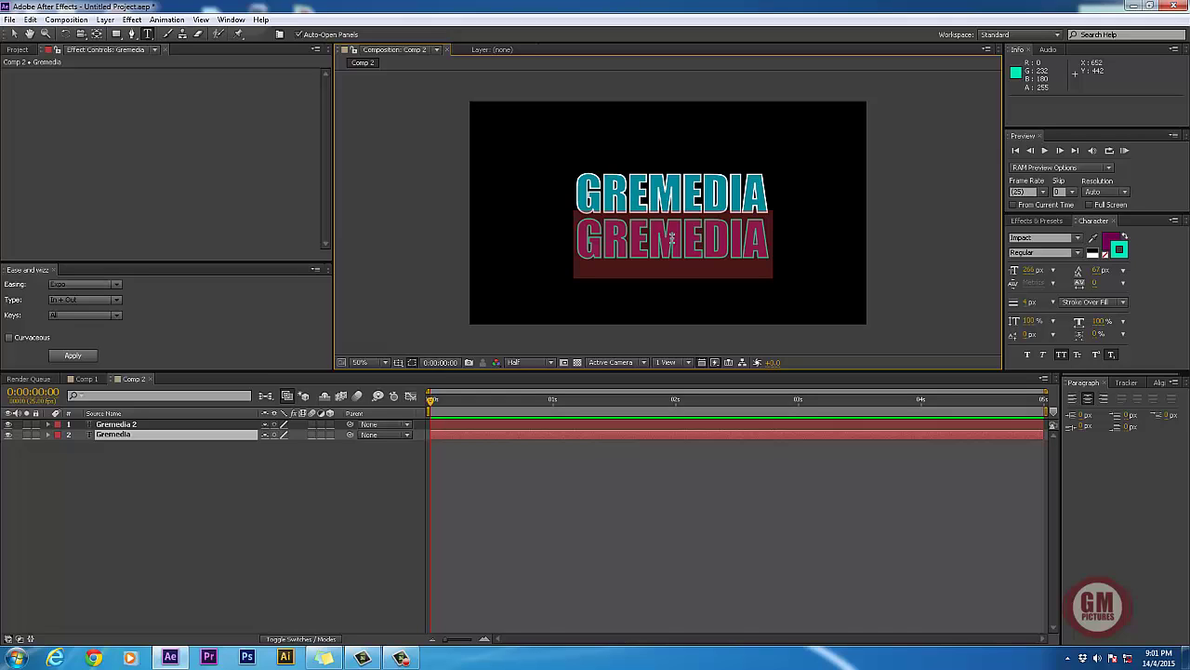
text(PICTURES)
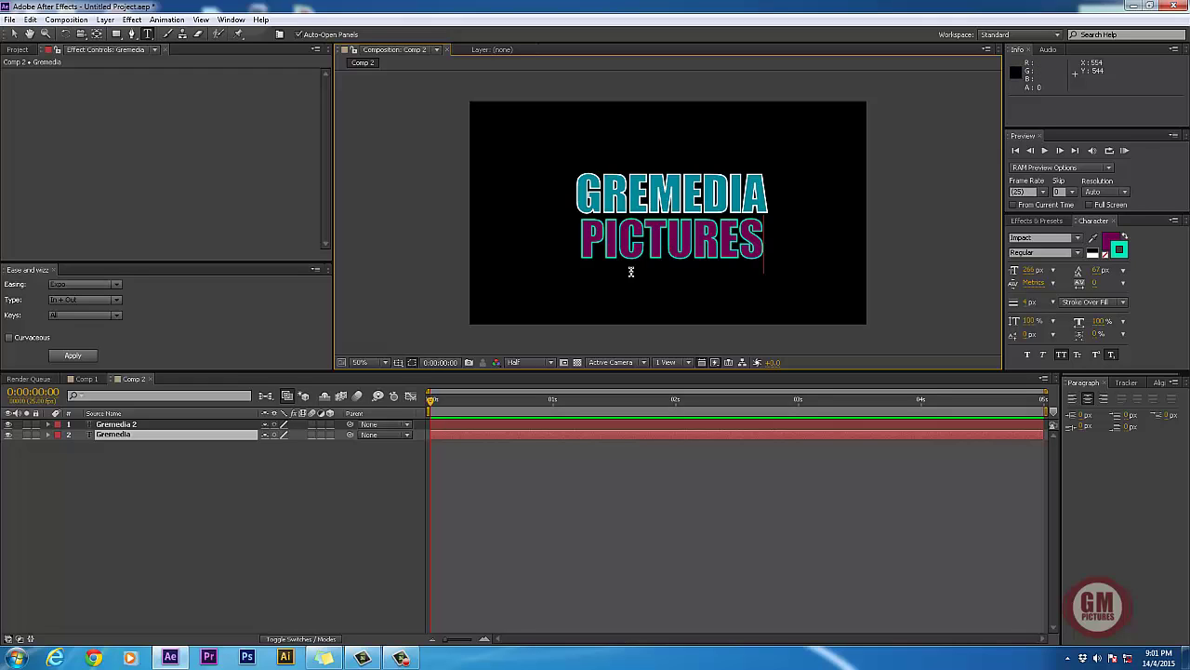
click(364, 484)
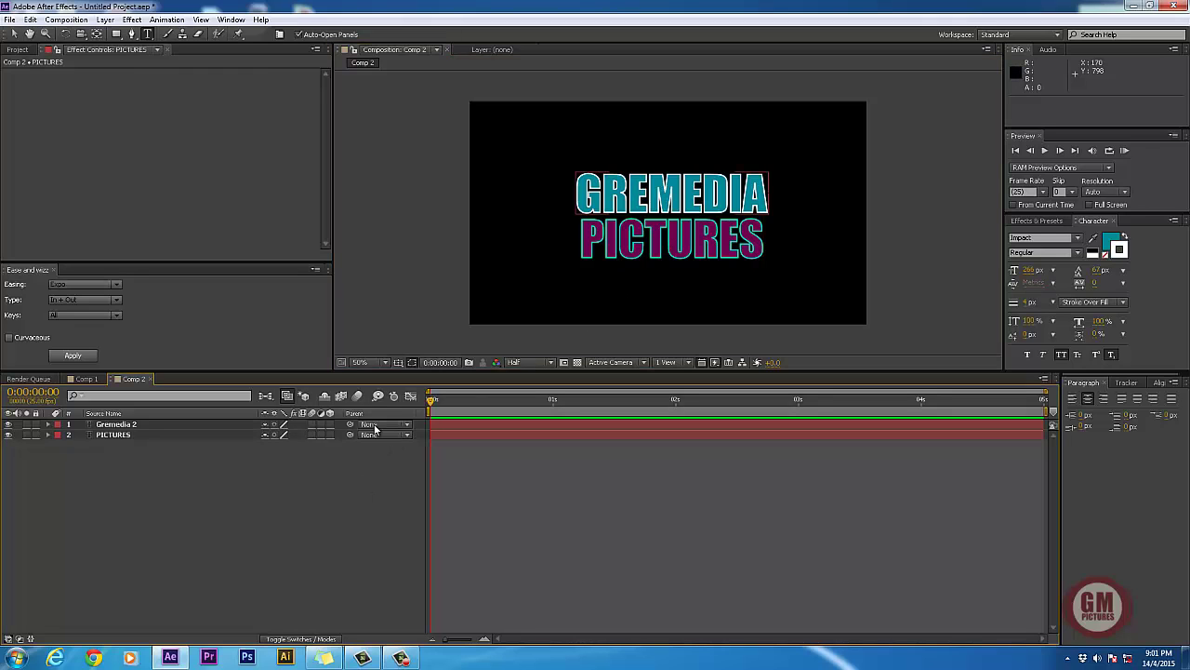
Step: Clear the lower text line and re-enter it as PICTURES
double_click(668, 242)
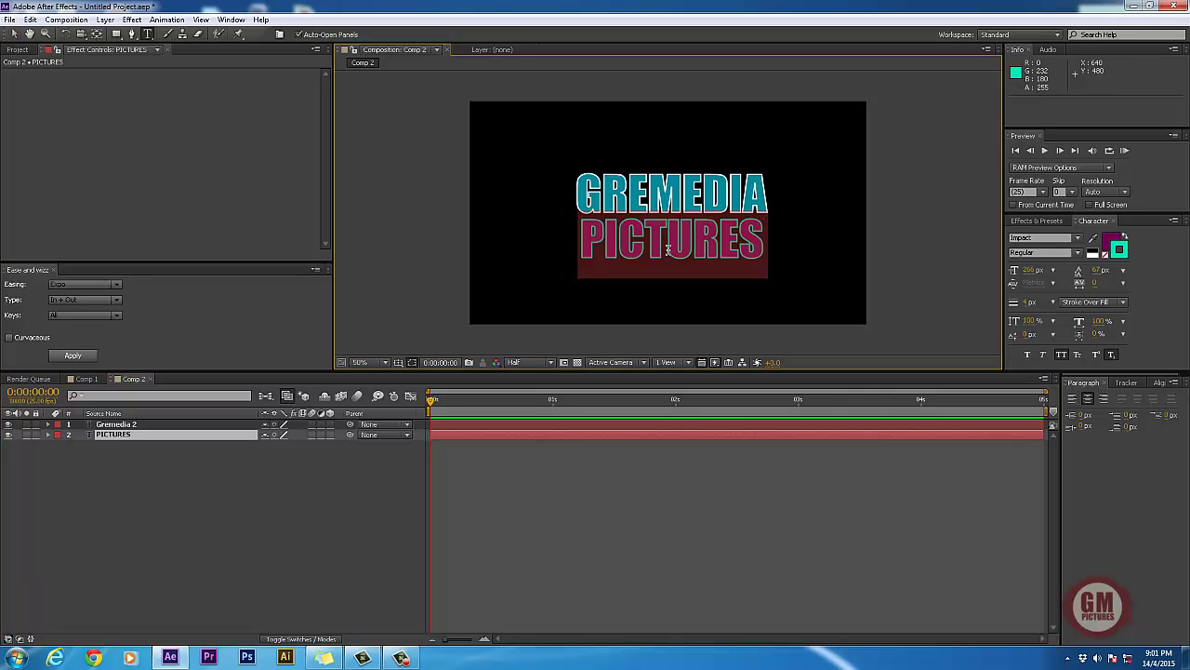
key(BackSpace)
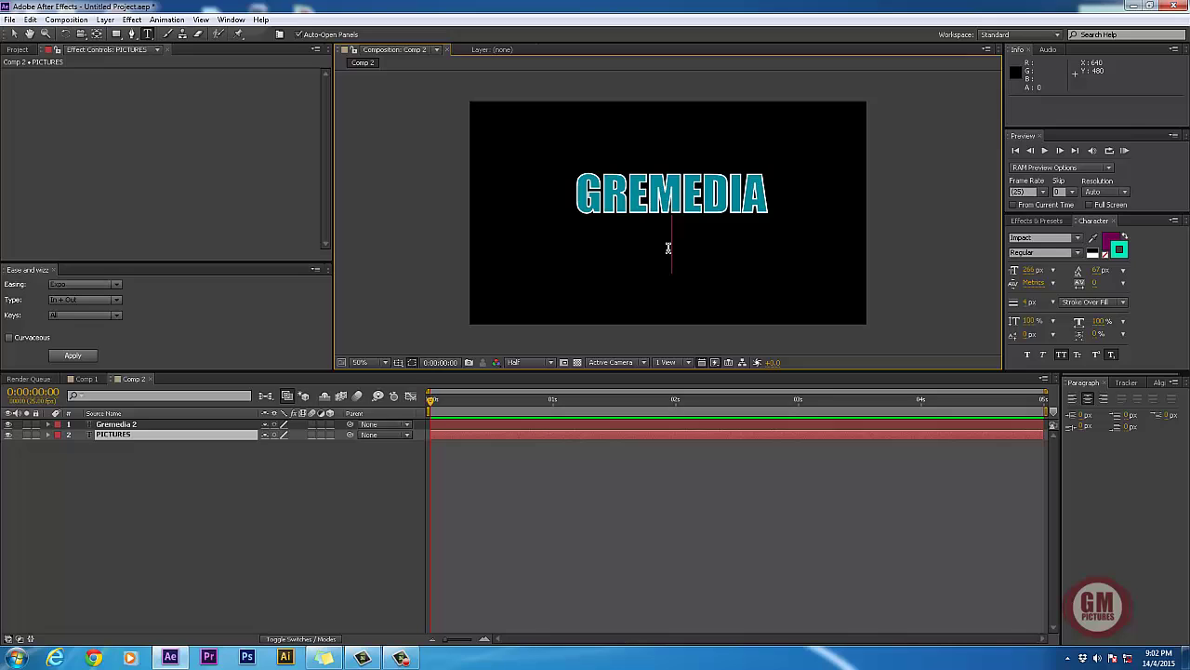
text(PICTURE)
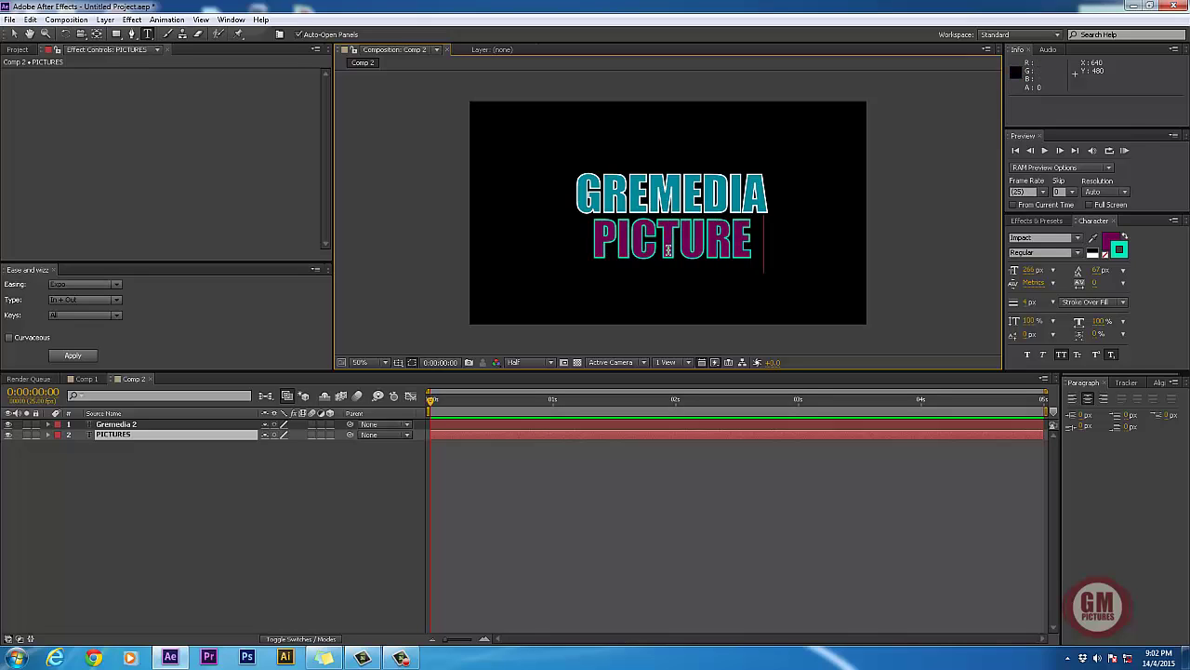
text(S)
click(382, 480)
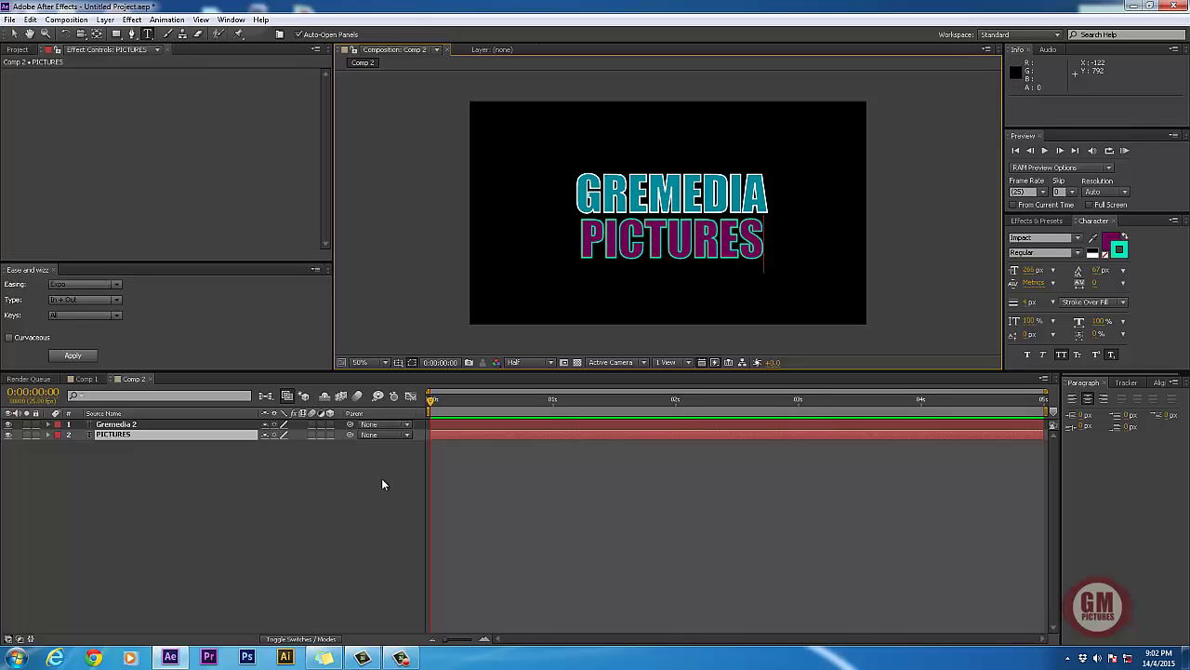
key(Caps_Lock)
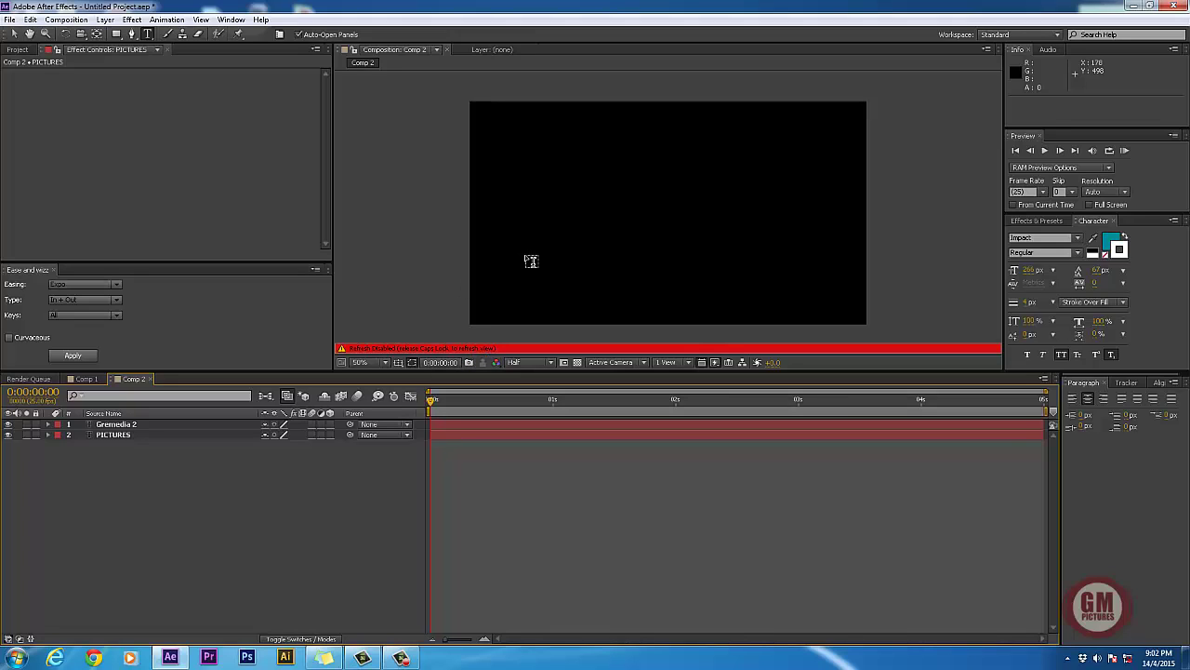
key(Caps_Lock)
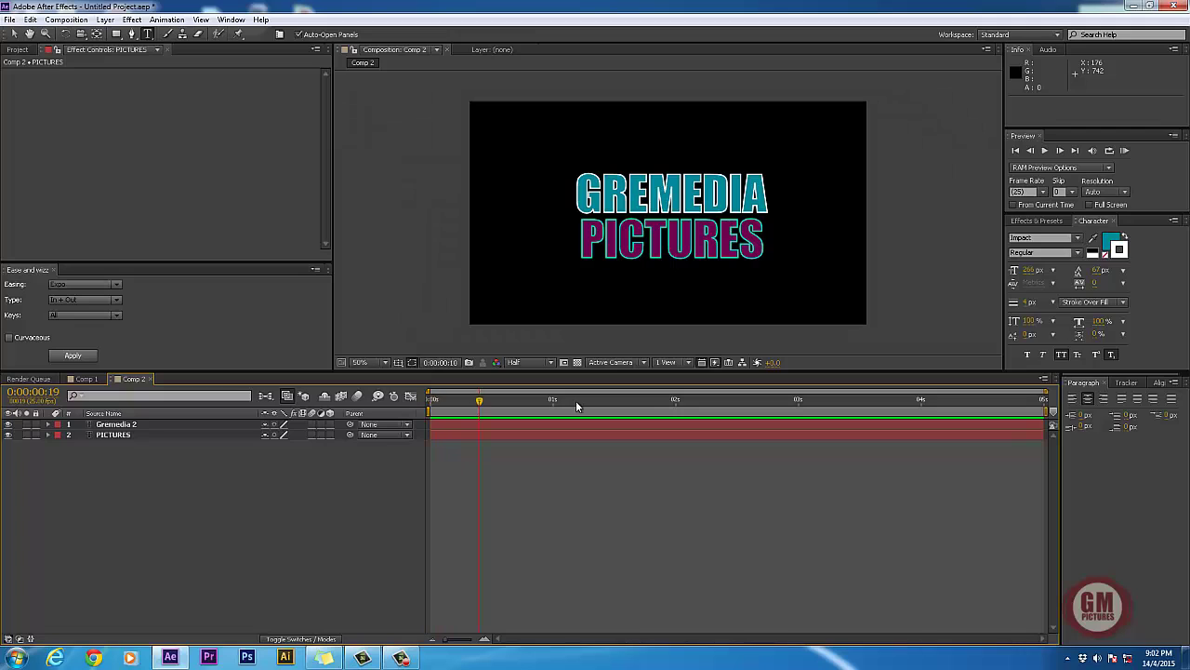
Step: Add a Position keyframe to both text layers at 0:00:02:00 in Comp 2
click(428, 409)
drag(592, 400, 674, 403)
drag(130, 460, 114, 426)
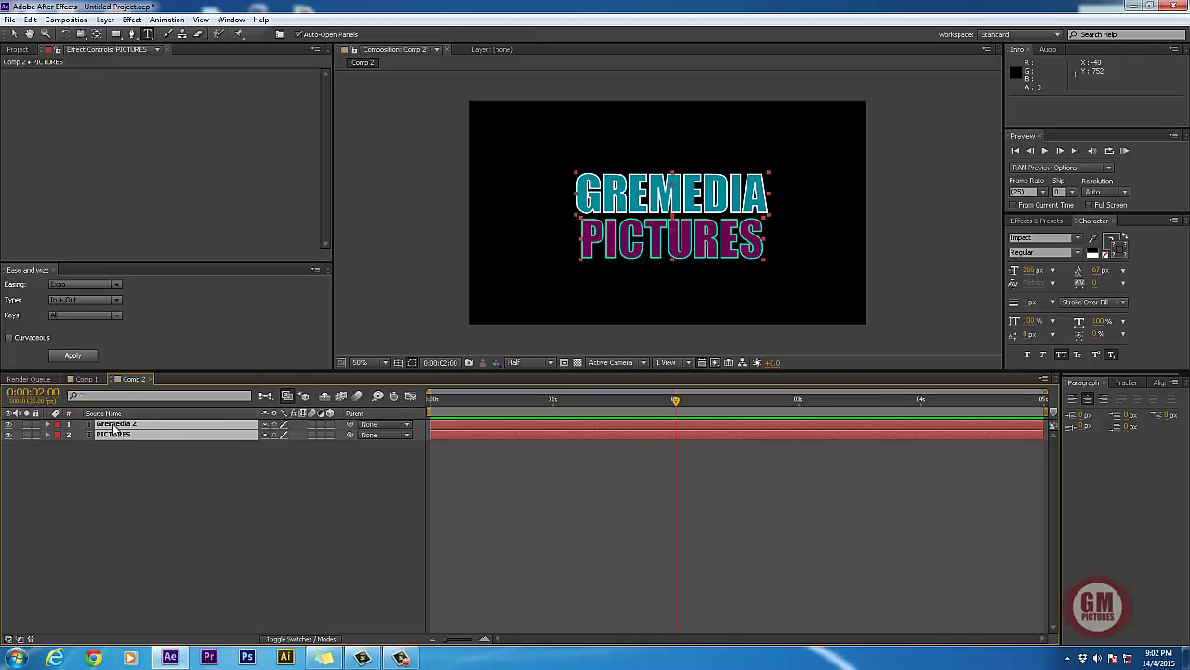
key(p)
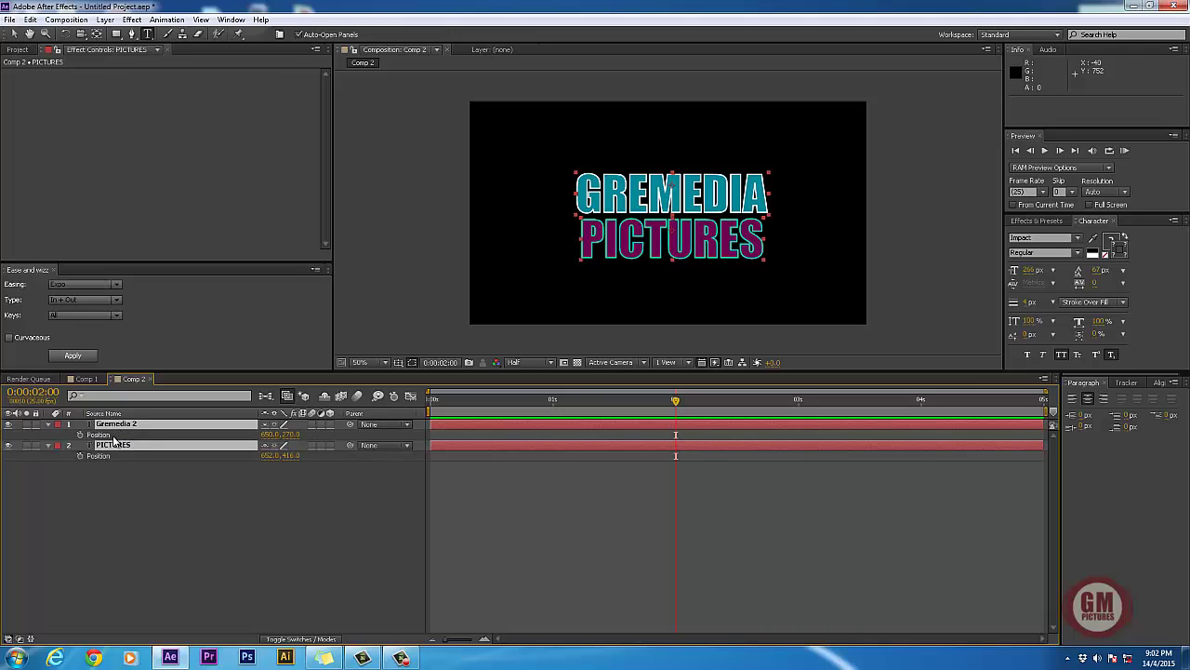
click(153, 501)
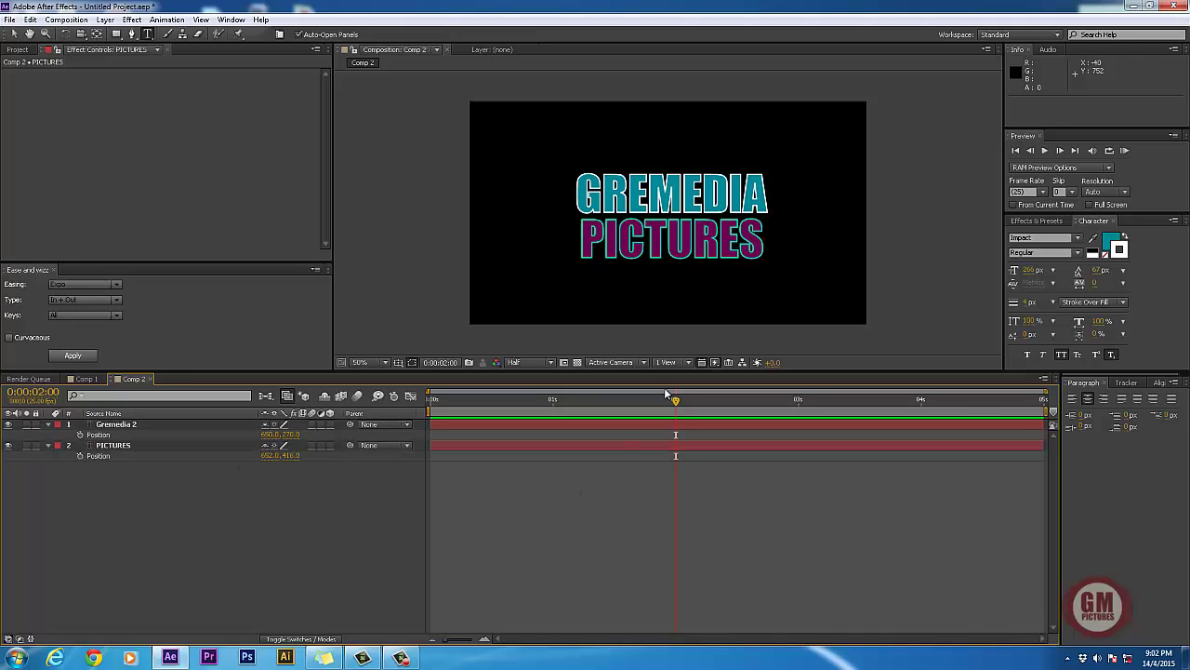
click(80, 434)
click(80, 455)
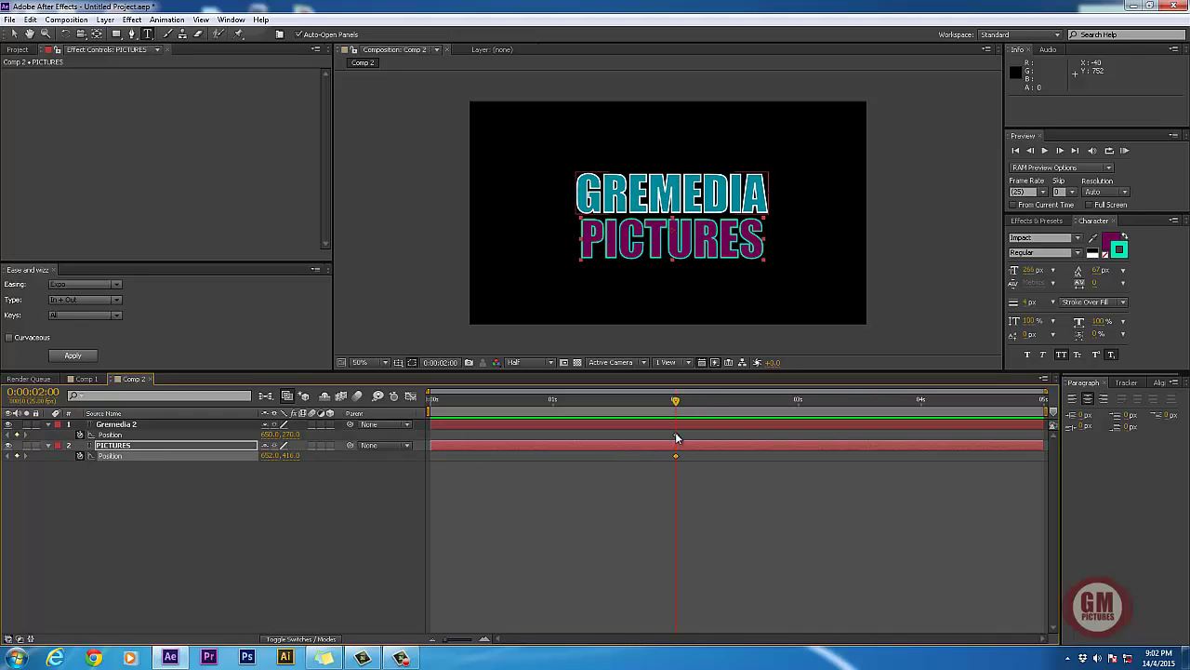
Step: Move the Comp 2 current time back to 0:00:01:00
key(Page_Up)
key(Page_Up)
key(Page_Up)
key(Page_Up)
key(Page_Up)
key(Page_Up)
key(Page_Up)
key(Page_Up)
key(Page_Up)
key(Page_Up)
key(Page_Up)
key(Page_Up)
key(Page_Up)
key(Page_Up)
key(Page_Up)
key(Page_Up)
key(Page_Up)
key(Page_Up)
key(Page_Up)
key(Page_Up)
click(641, 400)
click(25, 457)
mouse_move(641, 403)
mouse_down()
mouse_move(628, 407)
mouse_move(676, 409)
mouse_move(619, 406)
mouse_up()
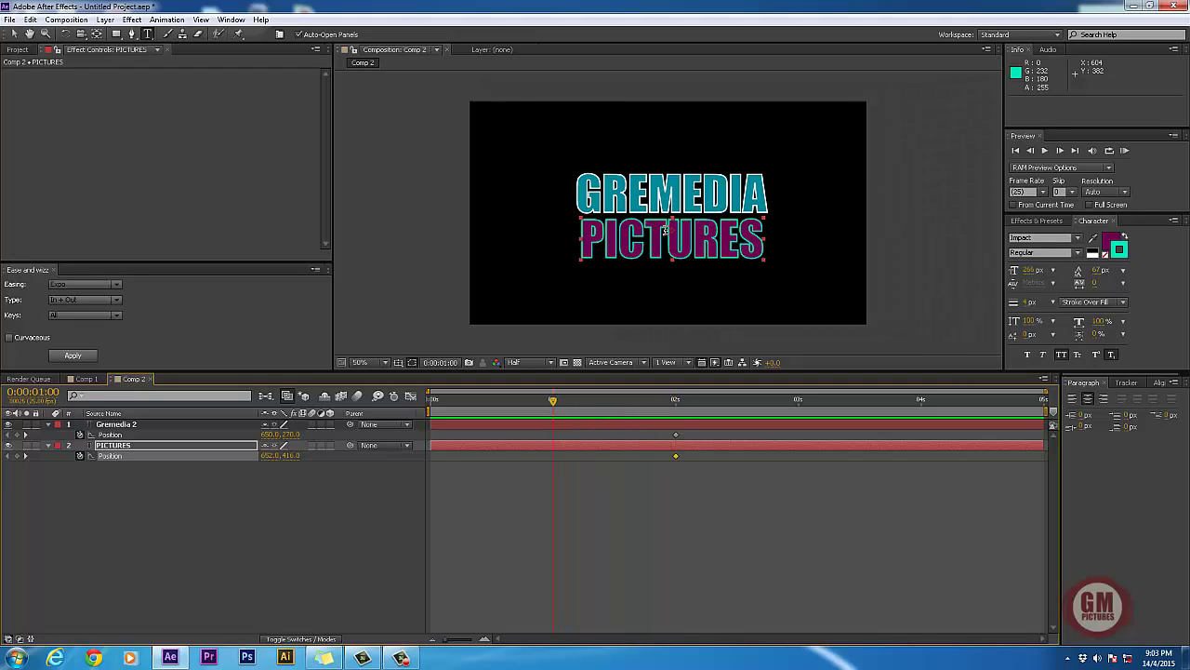
Step: Check how the title lines enter around the one-second mark in Comp 1 and return to Comp 2
click(86, 379)
mouse_move(589, 410)
mouse_down()
mouse_move(452, 424)
mouse_move(598, 424)
mouse_move(573, 426)
mouse_up()
click(132, 379)
Step: At 0:00:01:00, move GREMEDIA above the frame to vertical position -208 and PICTURES below the frame to about 830
click(556, 400)
click(302, 517)
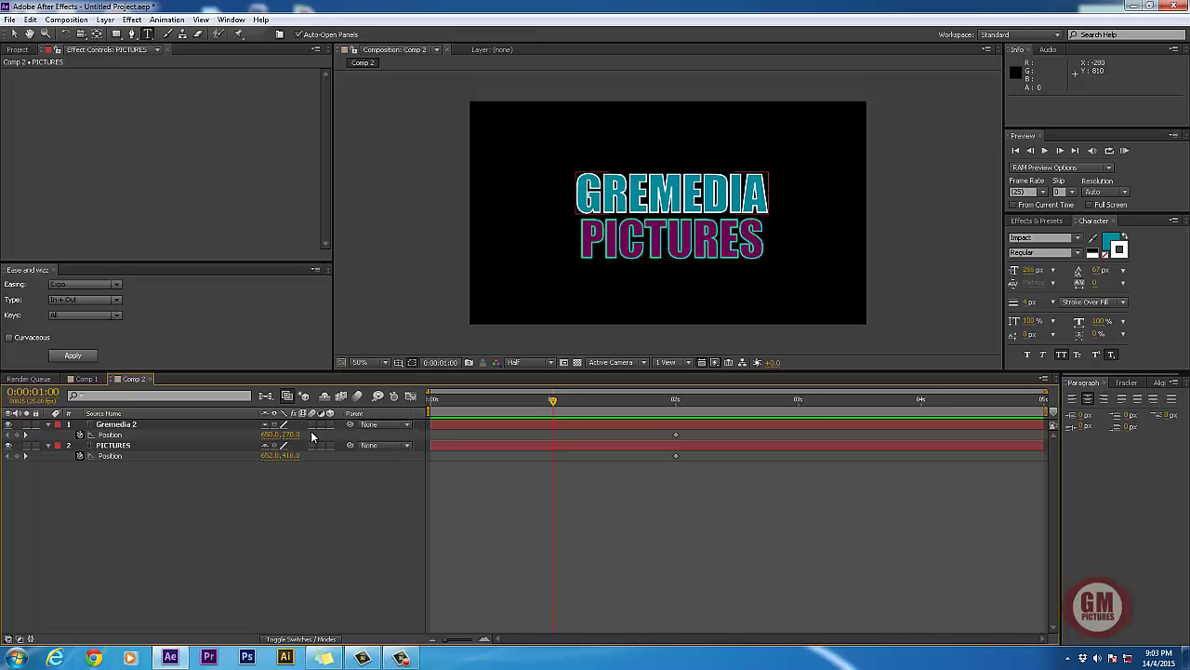
click(446, 426)
drag(292, 439, 140, 435)
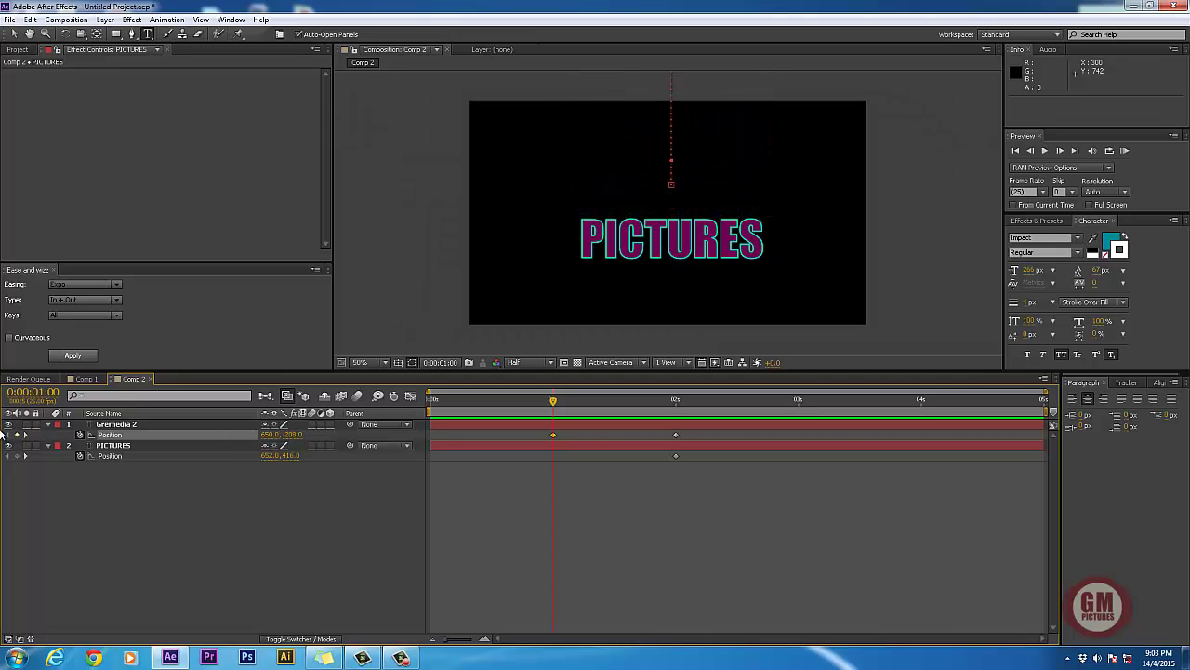
drag(294, 456, 549, 437)
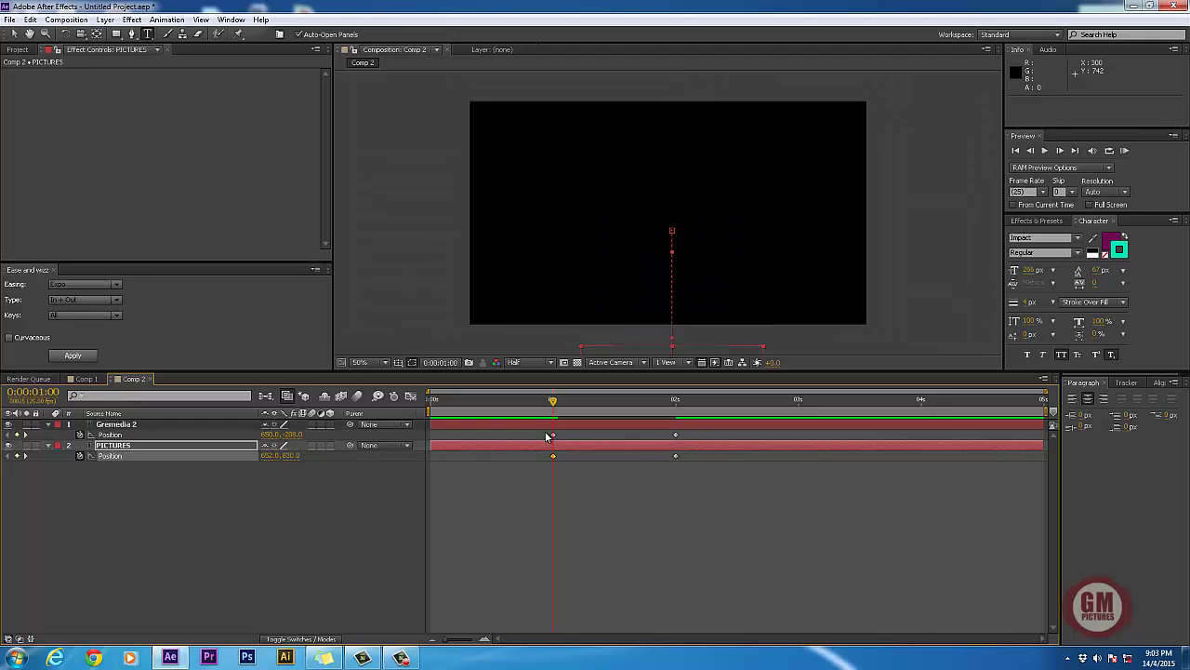
click(558, 467)
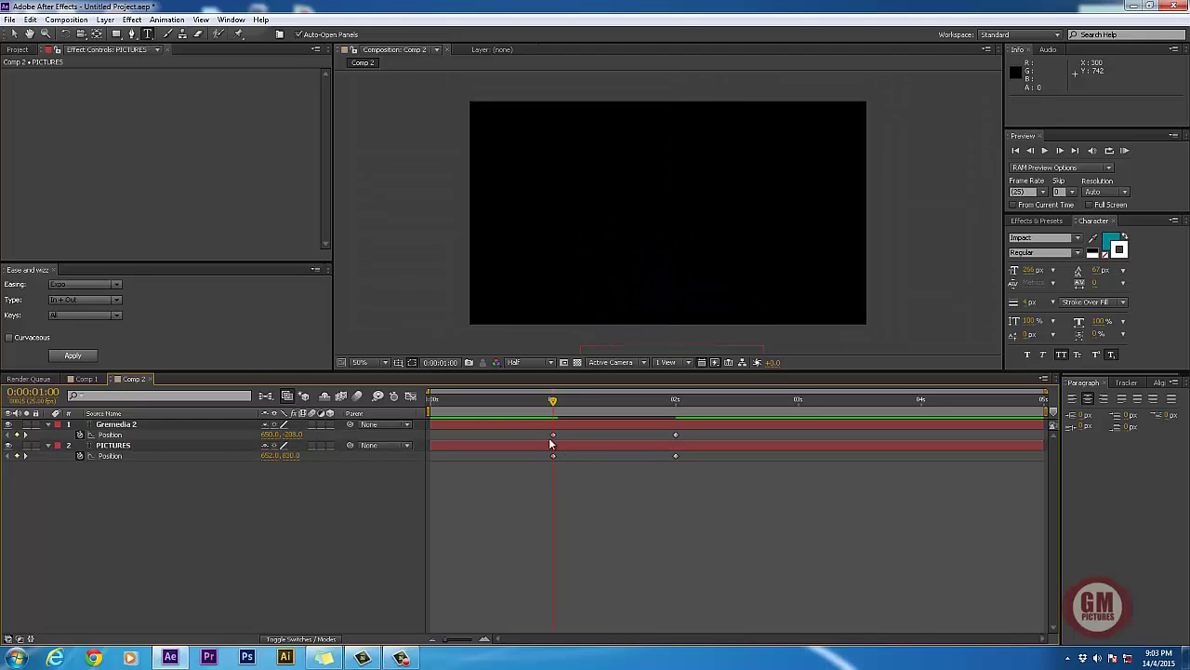
Step: Preview the two lines sliding in between 1 and 2 seconds, and compare them with the Comp 1 title animation
drag(536, 402, 672, 402)
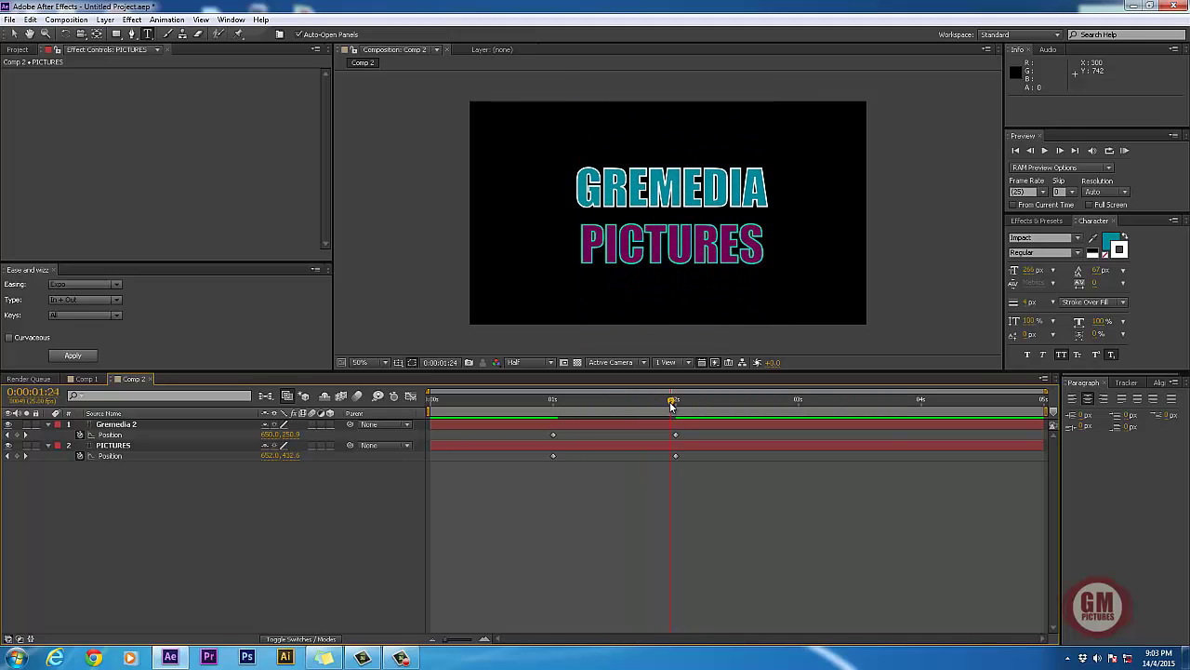
click(86, 379)
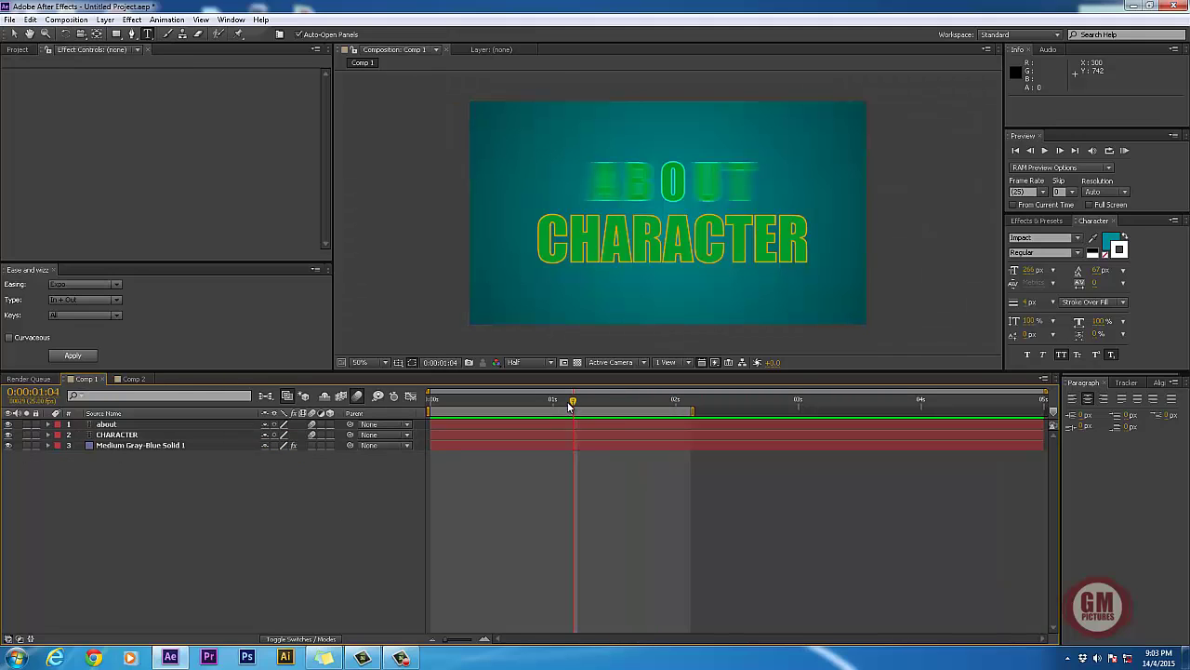
mouse_move(570, 407)
mouse_down()
mouse_move(604, 400)
mouse_move(550, 400)
mouse_up()
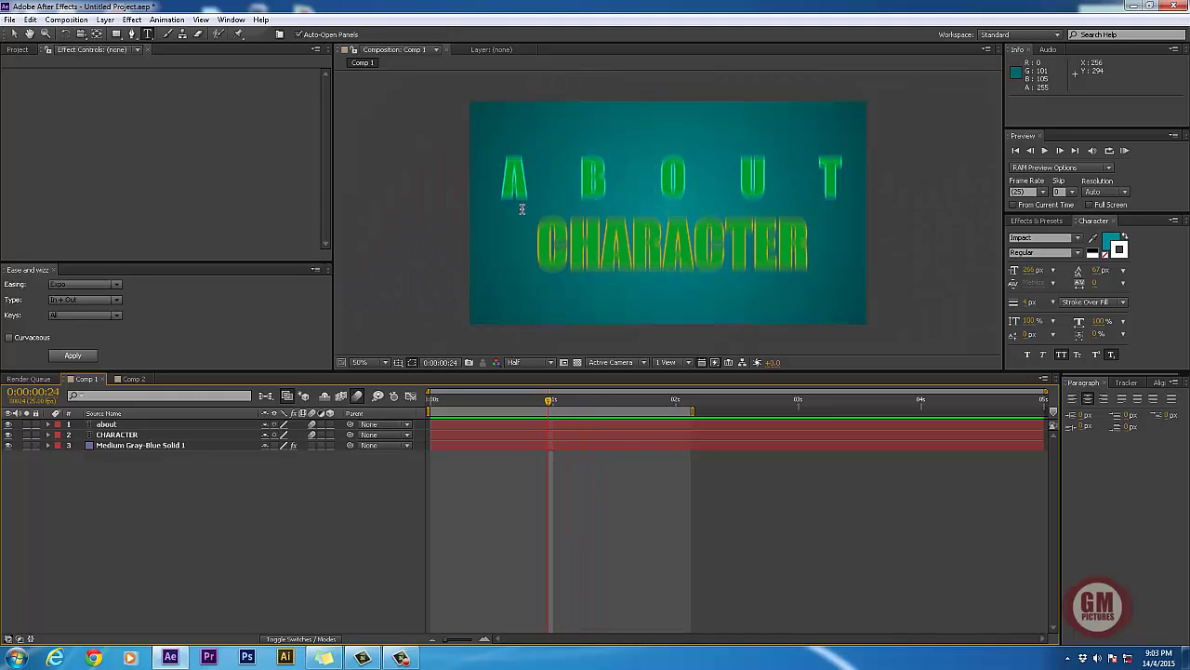
Step: Check how the widely spaced ABOUT letters come together in Comp 1, and return to Comp 2
click(828, 177)
drag(553, 405, 675, 408)
click(145, 380)
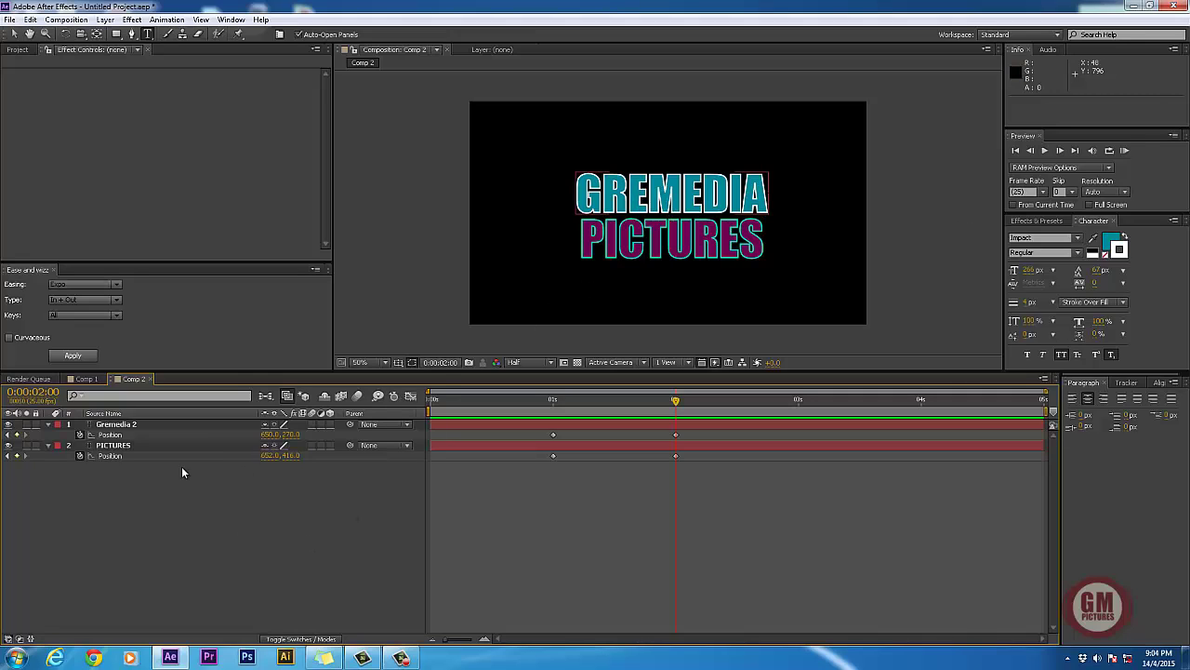
Step: Collapse the keyframe rows of both Comp 2 layers and reveal the full Text and Transform properties of Gremedia 2
click(47, 424)
key(p)
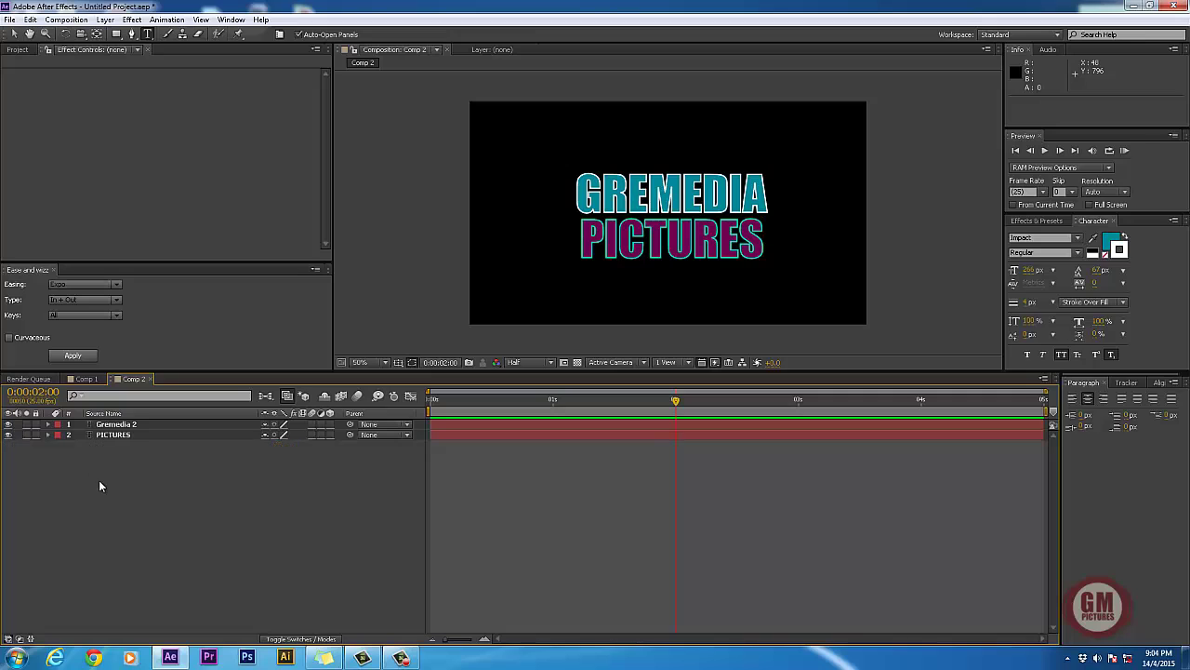
click(99, 480)
click(133, 424)
click(118, 425)
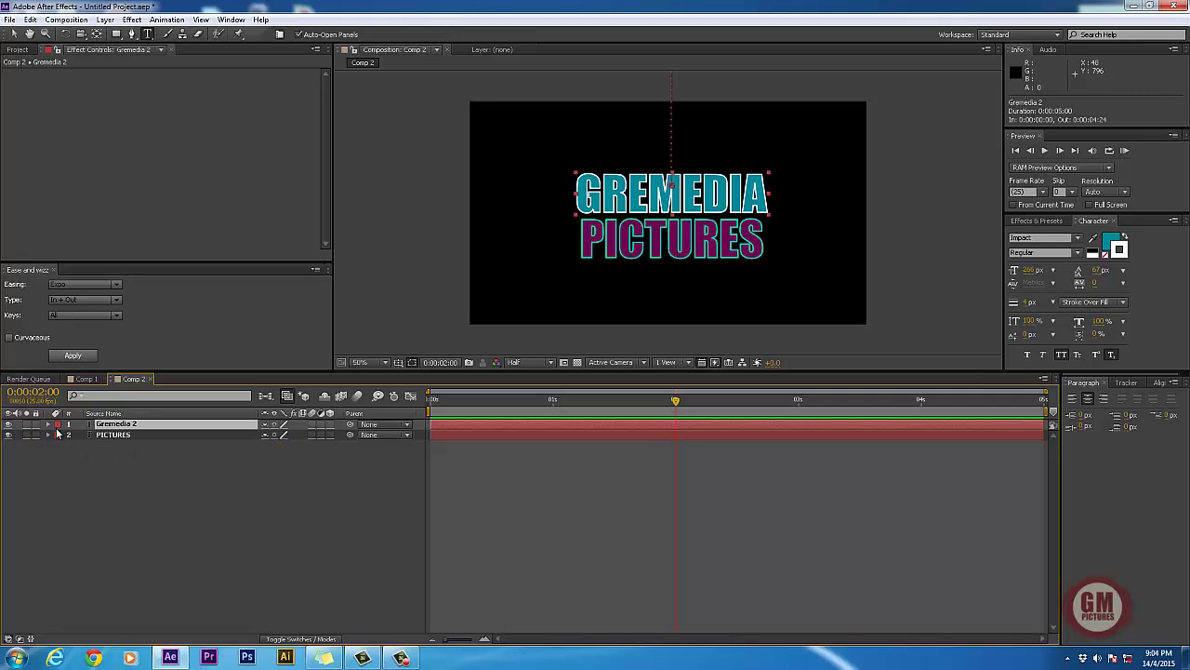
click(48, 424)
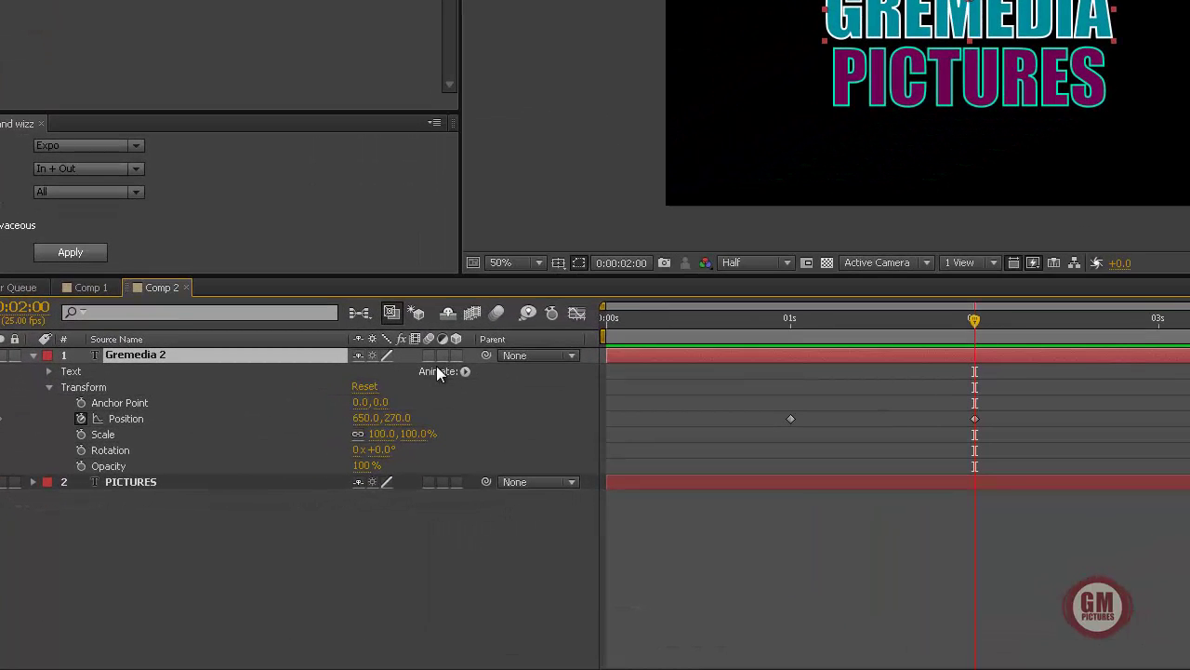
Step: Try setting GREMEDIA's character tracking to 100, and undo it
click(465, 372)
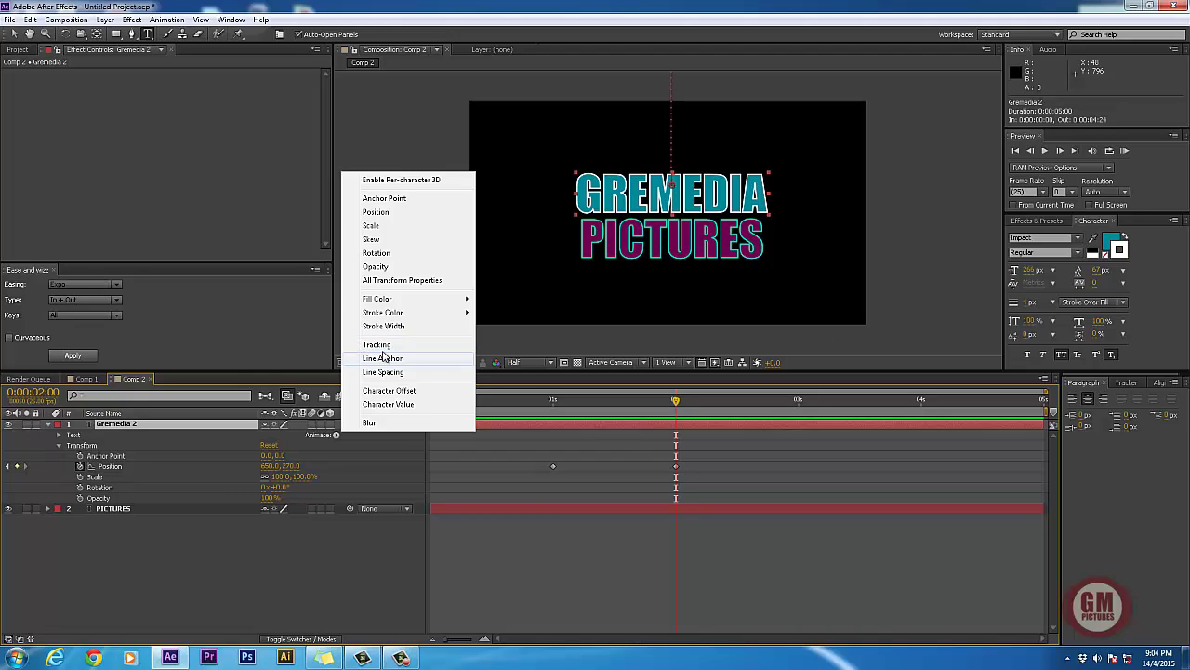
click(1098, 334)
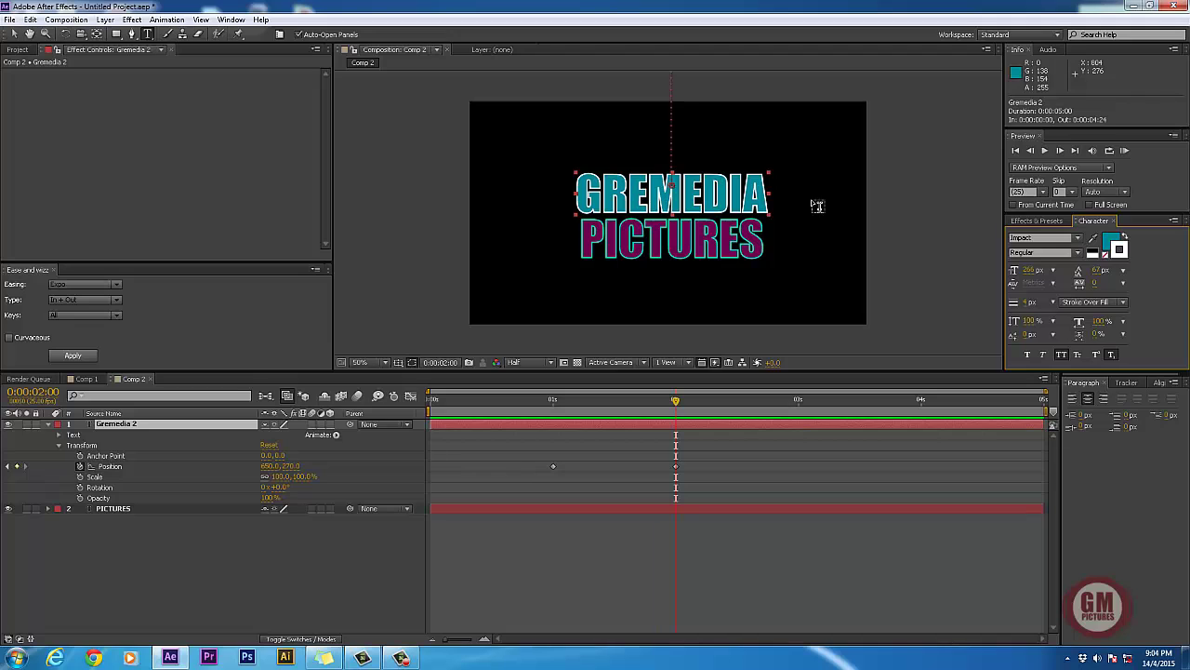
drag(1096, 285, 1153, 277)
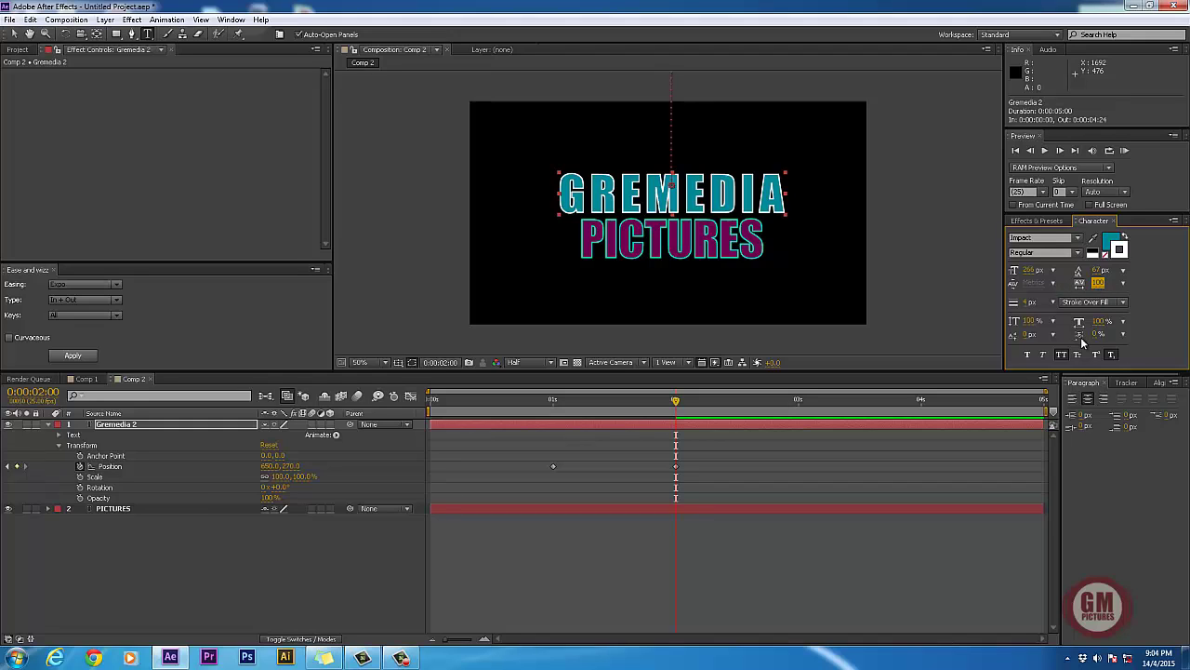
key(ctrl+z)
Step: Add a Tracking text animator to Gremedia 2 and start keyframing its tracking properties at 0:00:02:00
click(335, 434)
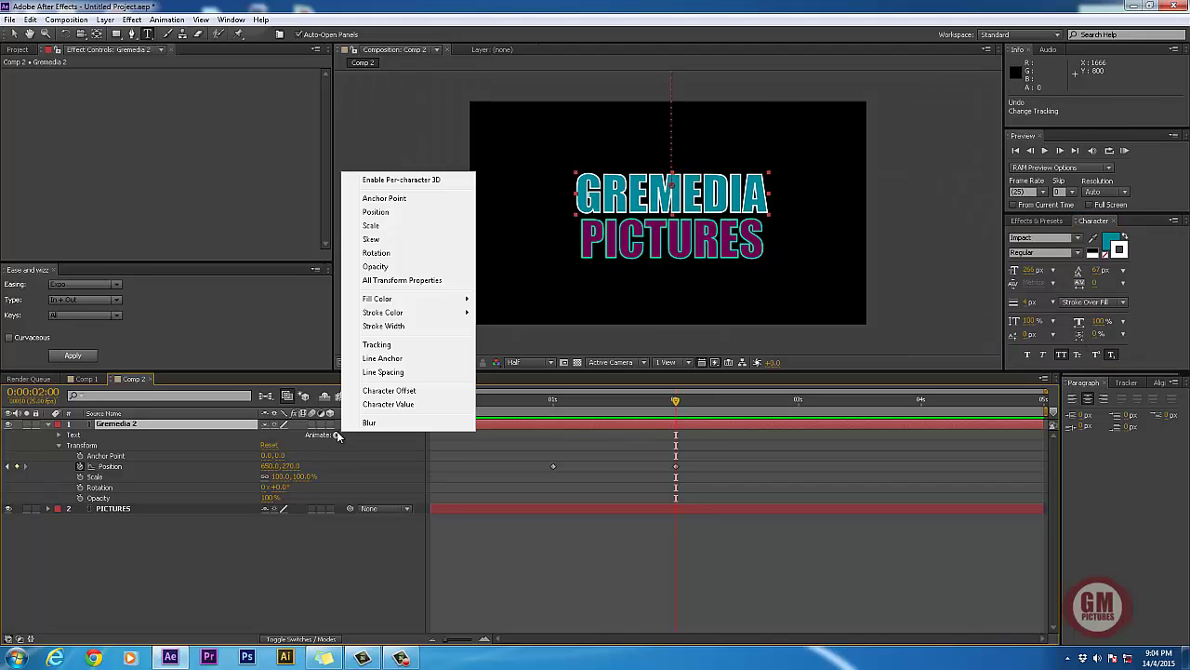
click(377, 345)
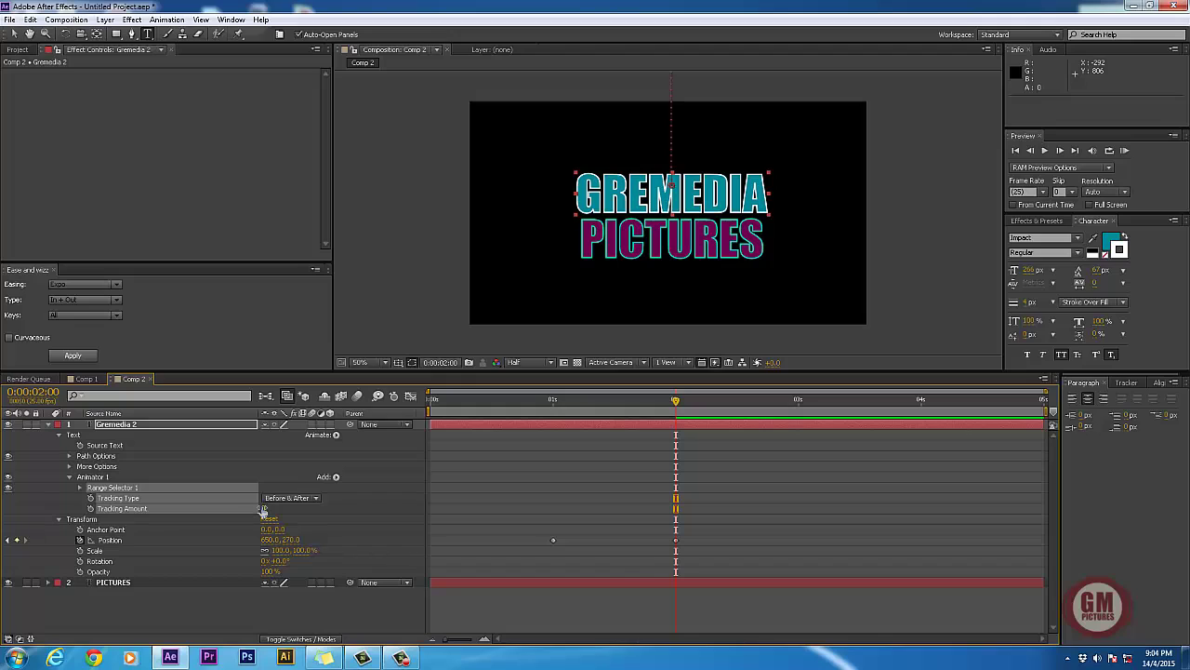
click(90, 509)
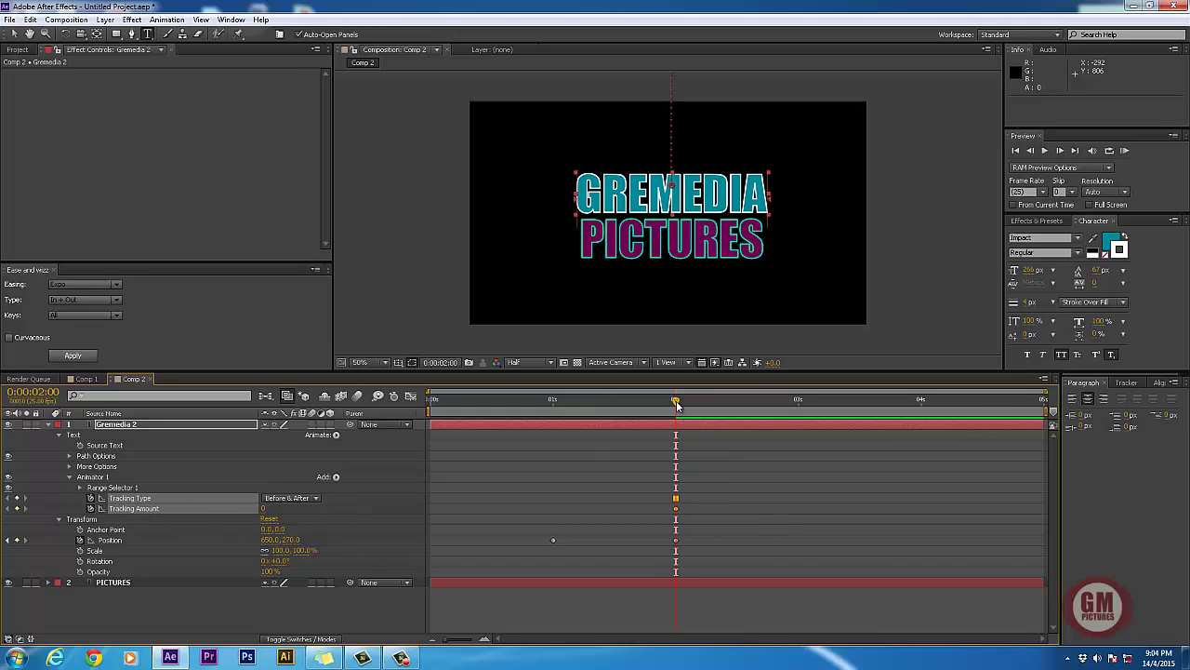
mouse_move(677, 404)
mouse_down()
mouse_move(706, 407)
mouse_move(676, 411)
mouse_up()
key(Page_Down)
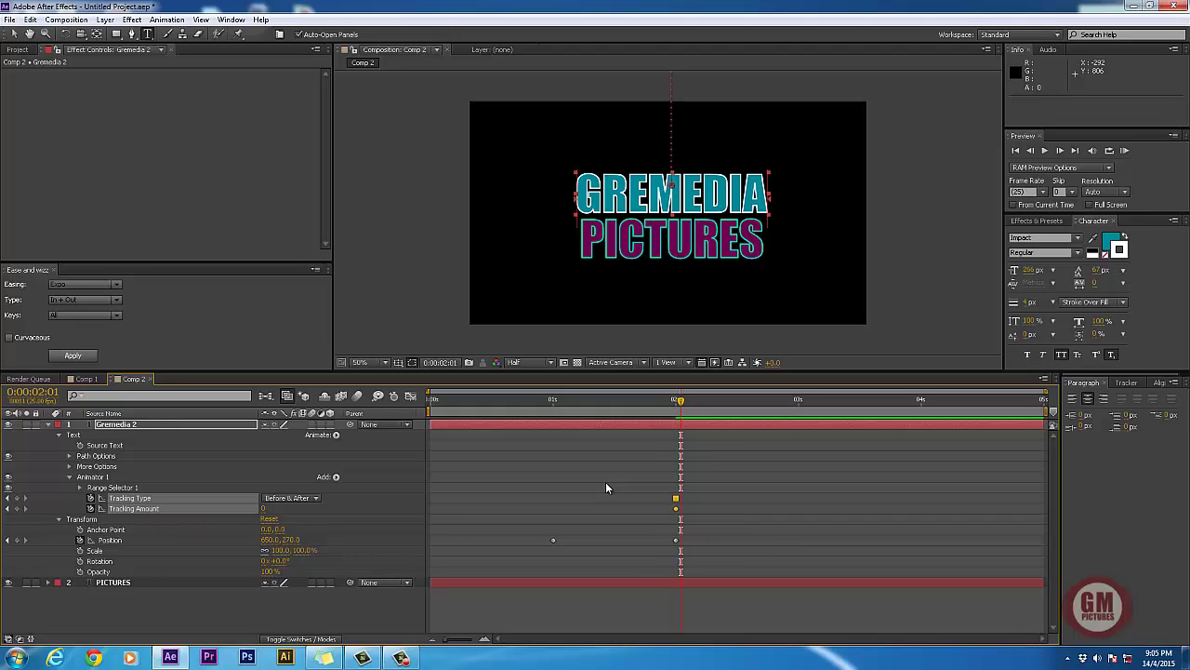
key(Page_Down)
key(Page_Down)
key(Page_Down)
key(Page_Up)
key(Page_Up)
key(Page_Up)
key(Page_Up)
key(Page_Down)
key(Page_Up)
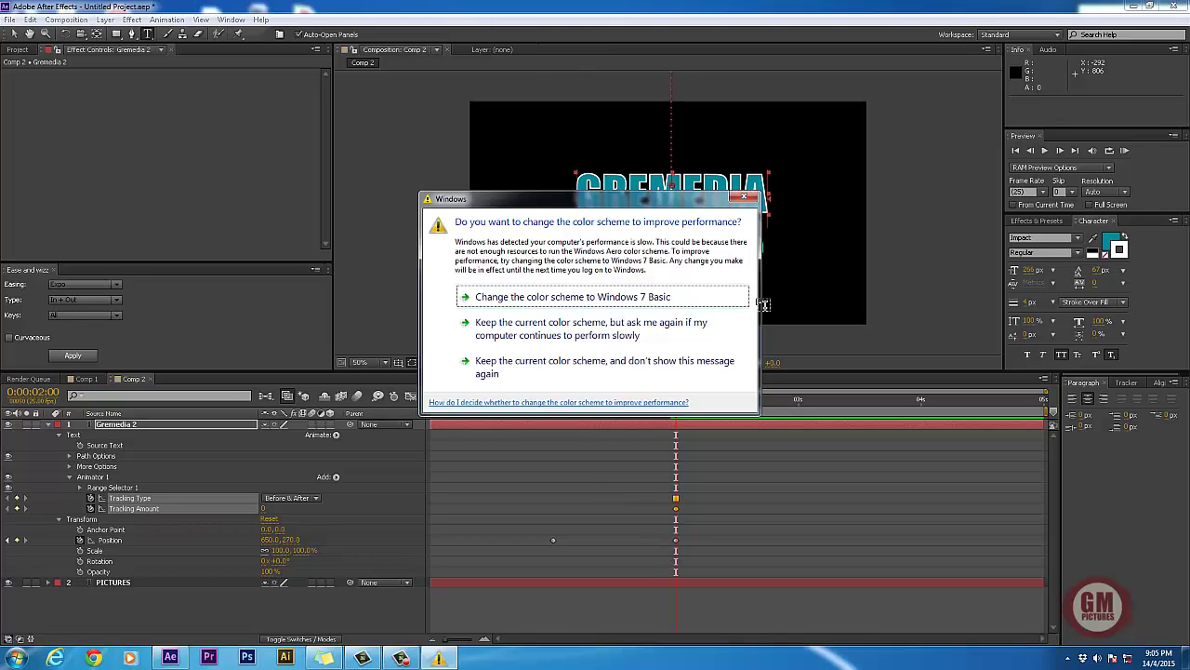
Step: Dismiss the Windows color scheme dialog, and add Tracking Type and Tracking Amount keyframes to Gremedia 2 at 0:00:02:05
click(743, 197)
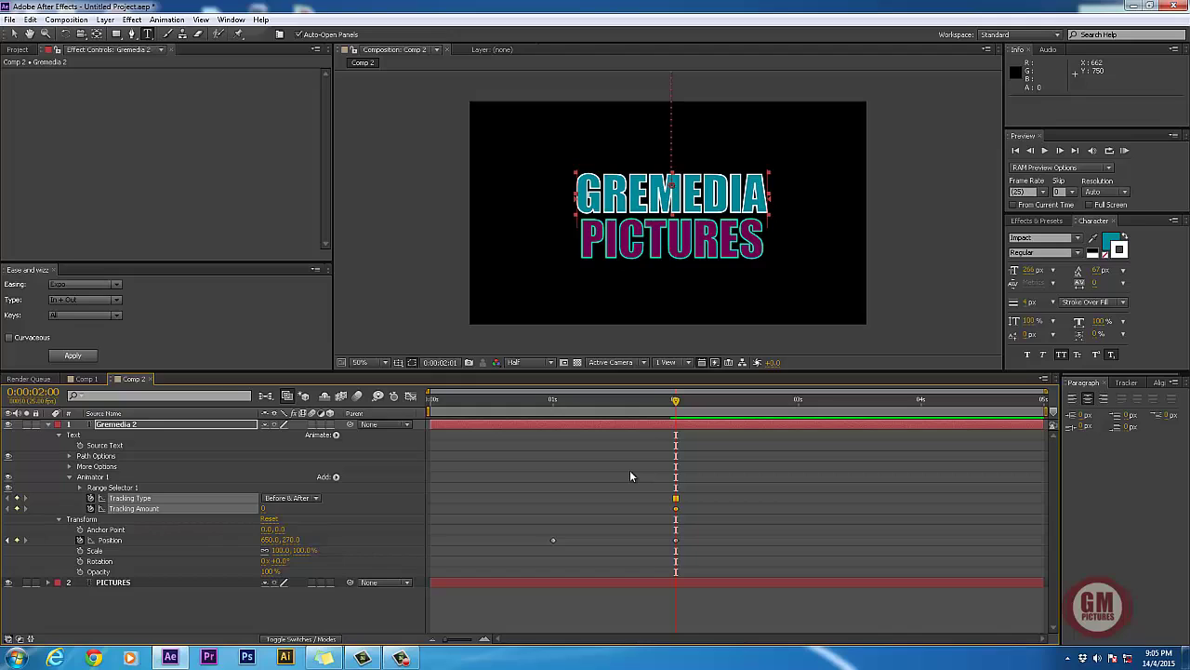
key(Page_Down)
key(Page_Down)
key(Page_Down)
key(Page_Down)
key(Page_Down)
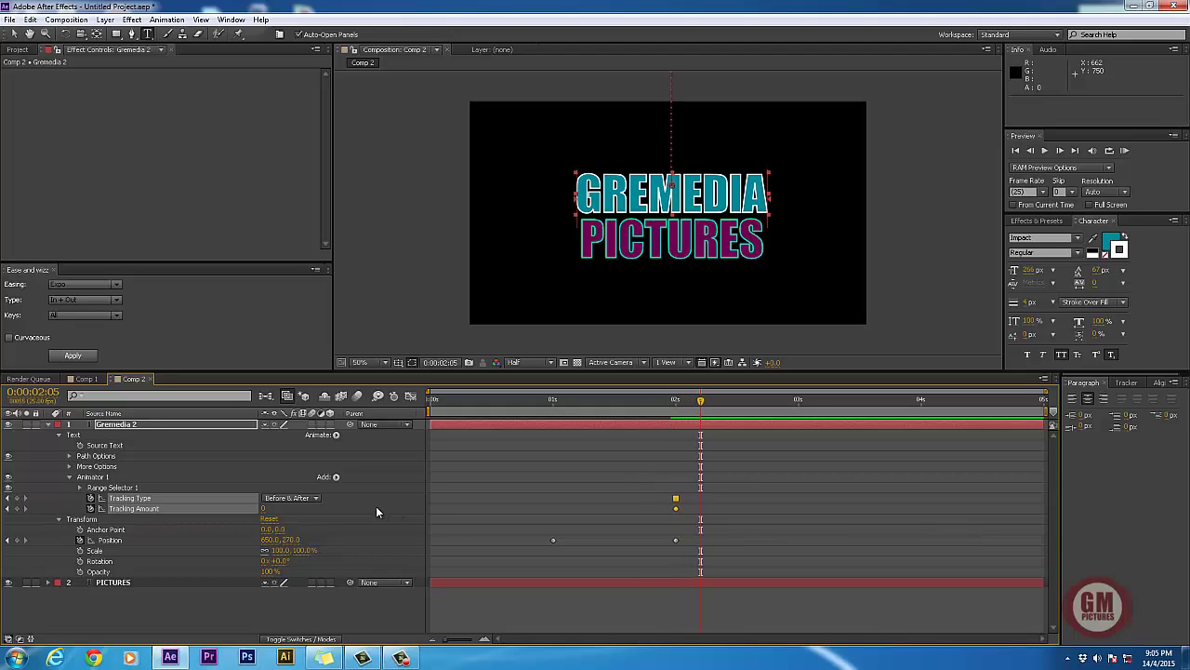
click(18, 508)
click(710, 515)
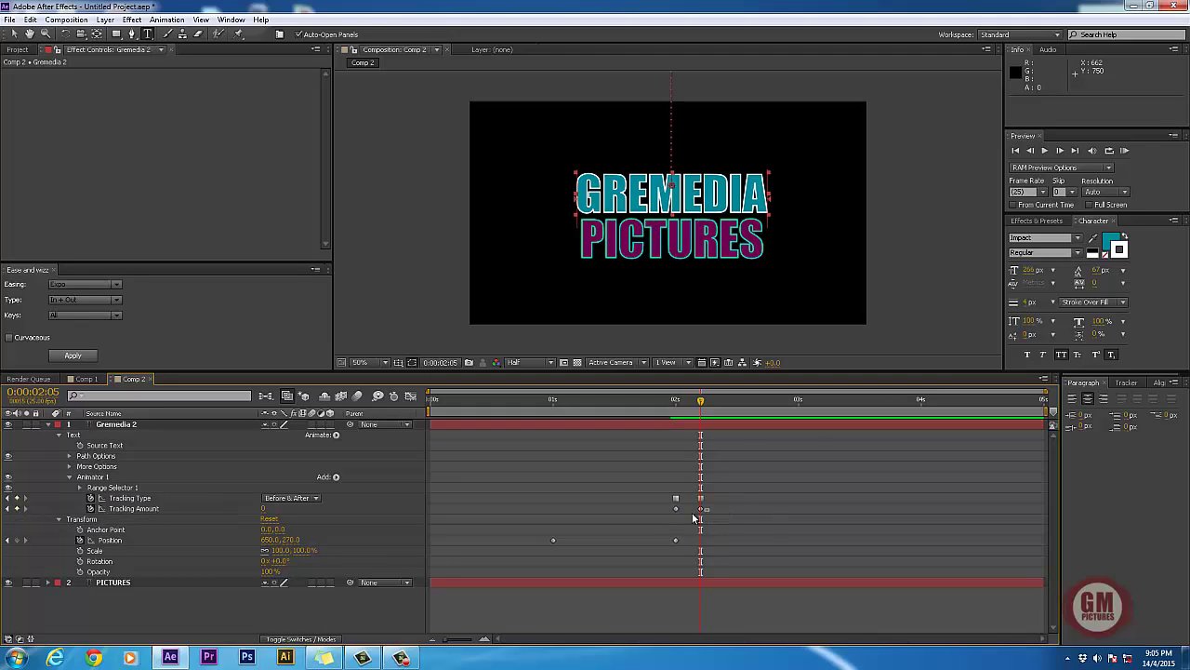
click(675, 509)
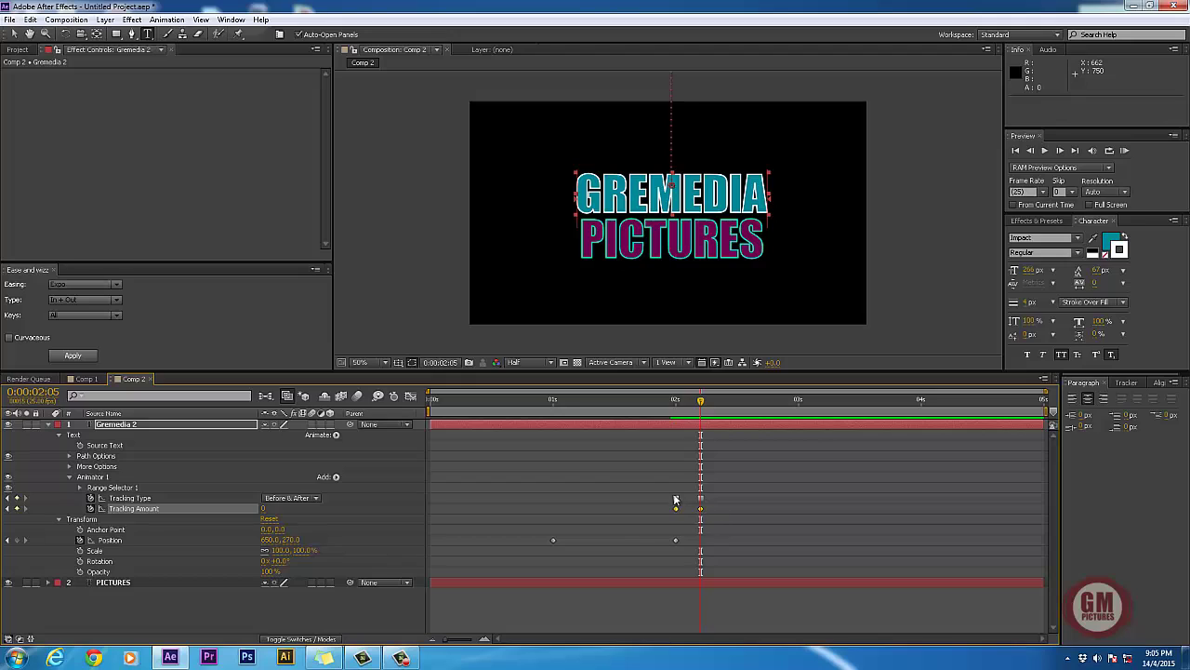
Step: Set GREMEDIA's Tracking Amount to 58 at the 0:00:02:00 keyframe, using the spread ABOUT lettering in Comp 1 as reference
mouse_move(703, 402)
mouse_down()
mouse_move(672, 402)
mouse_move(702, 404)
mouse_up()
click(8, 507)
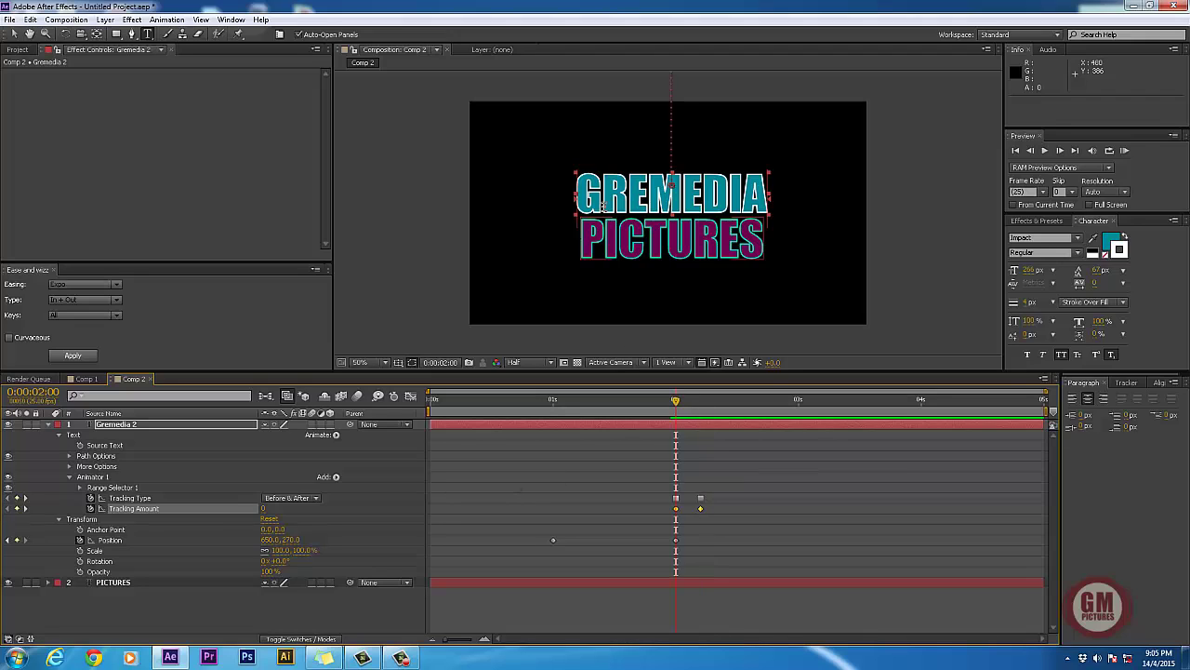
click(86, 379)
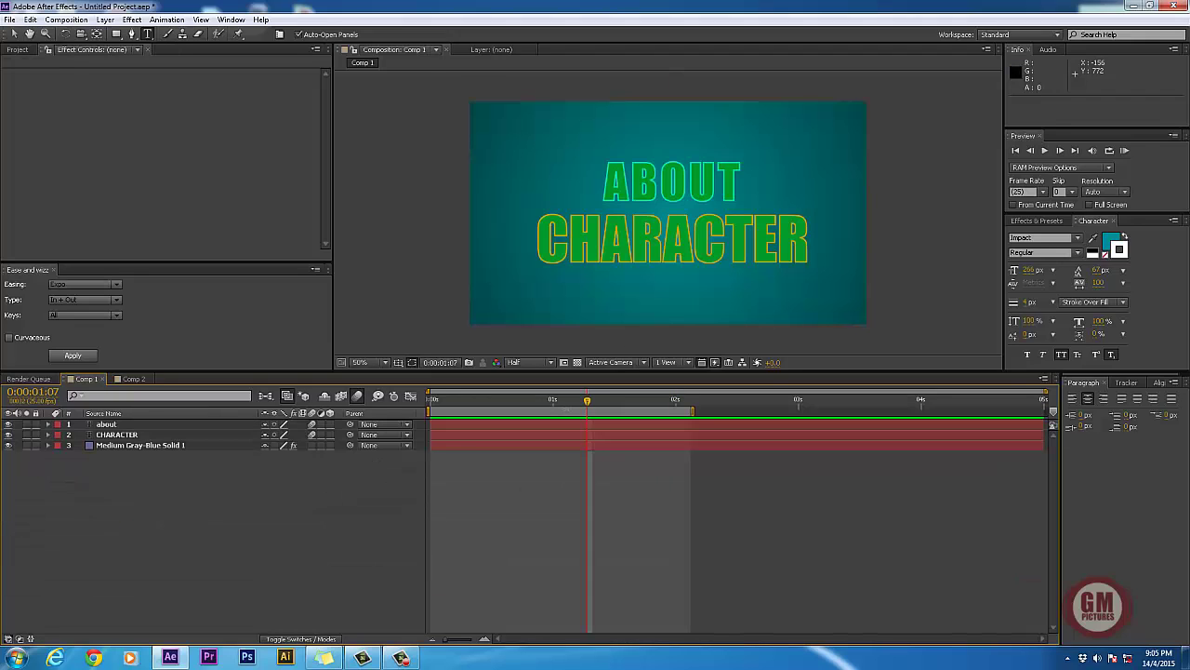
drag(587, 410, 543, 406)
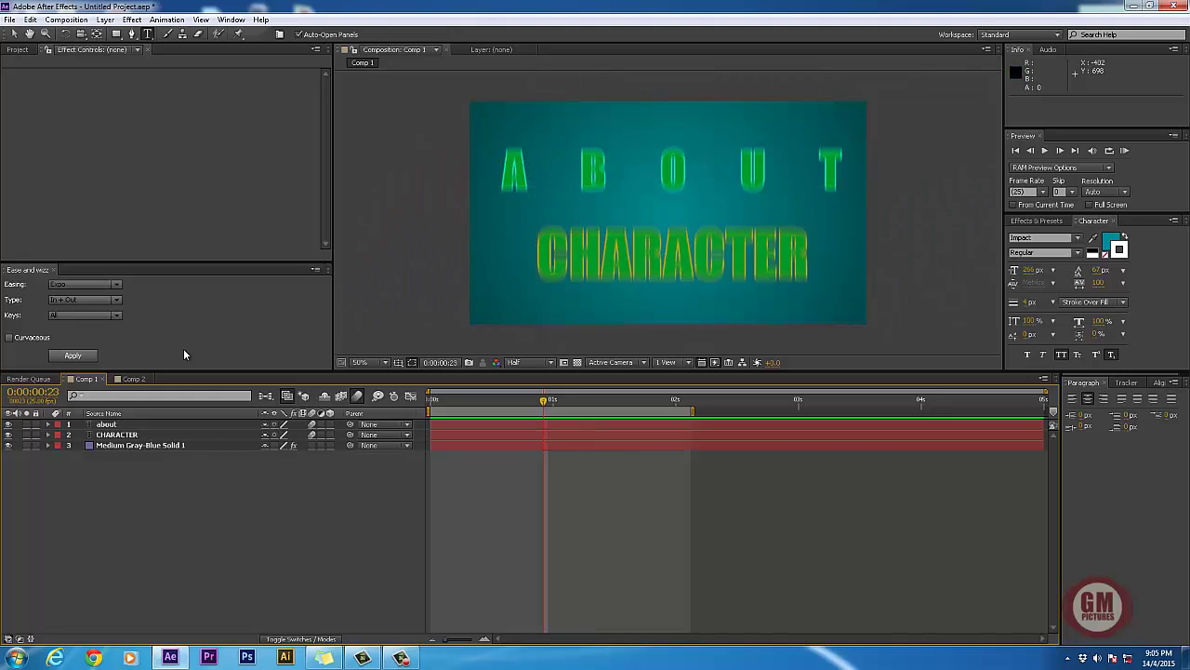
click(135, 378)
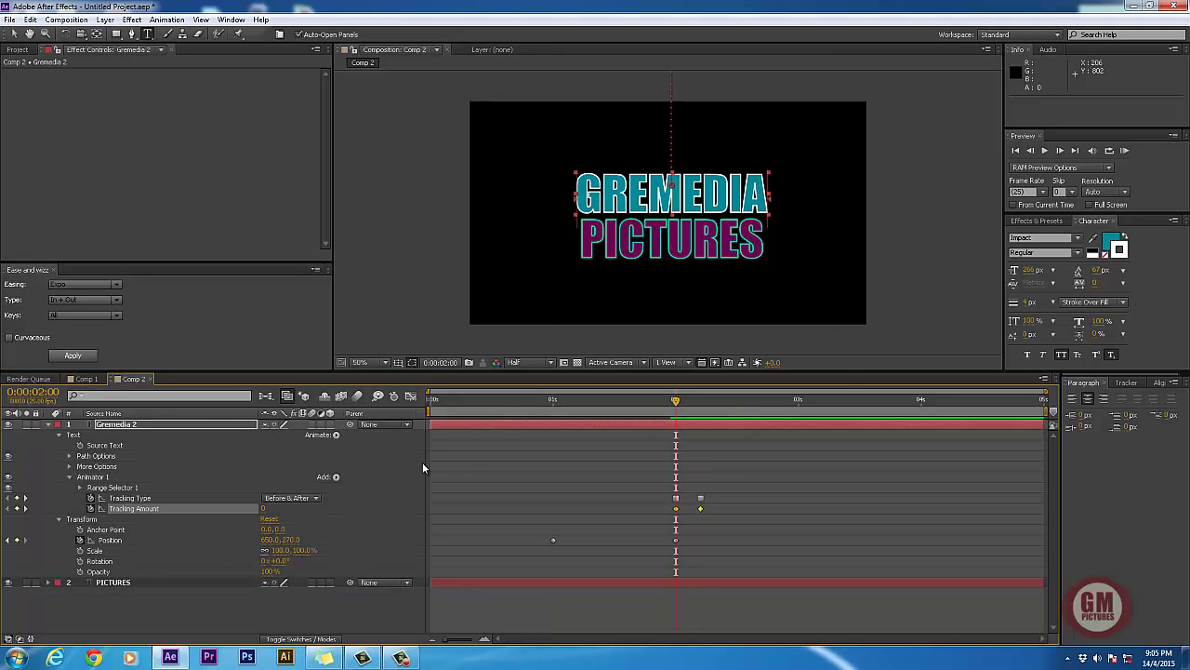
drag(263, 508, 304, 512)
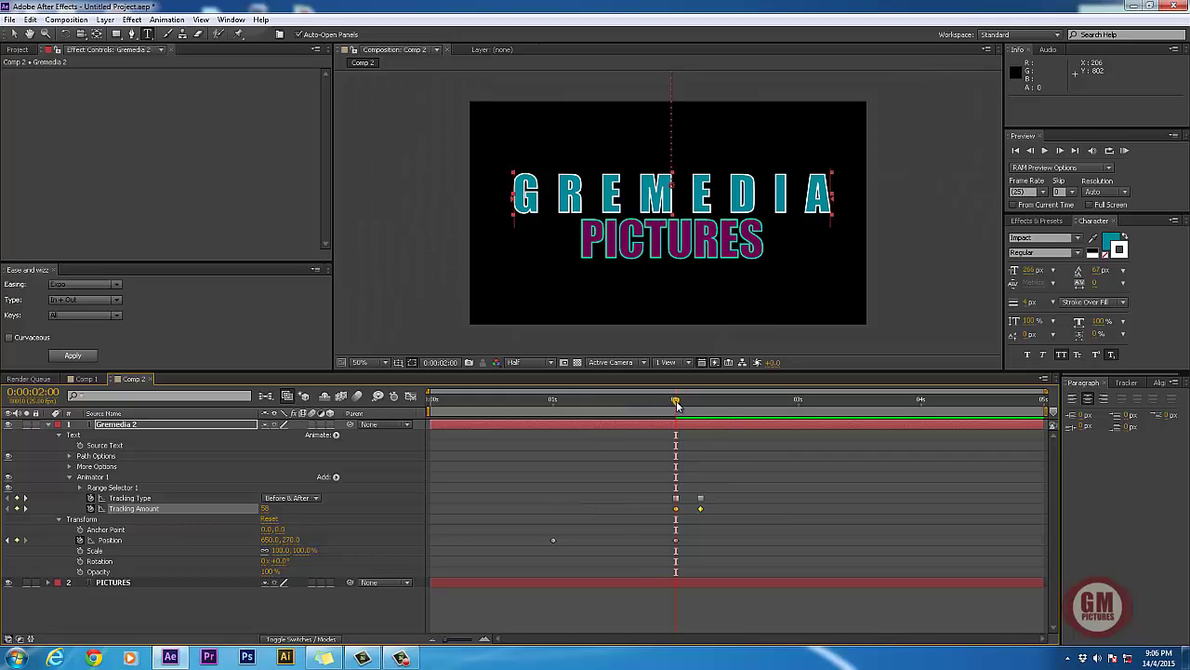
Step: Delete GREMEDIA's Tracking Type keyframe at 0:00:02:05
drag(676, 403, 701, 403)
click(701, 499)
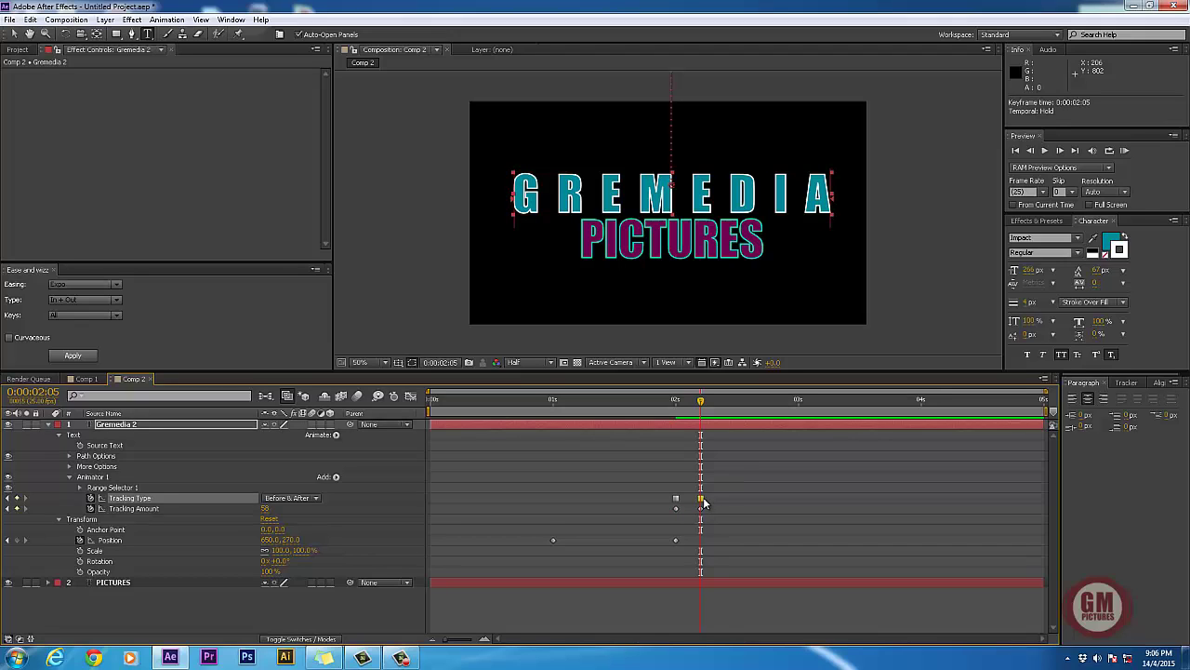
key(Delete)
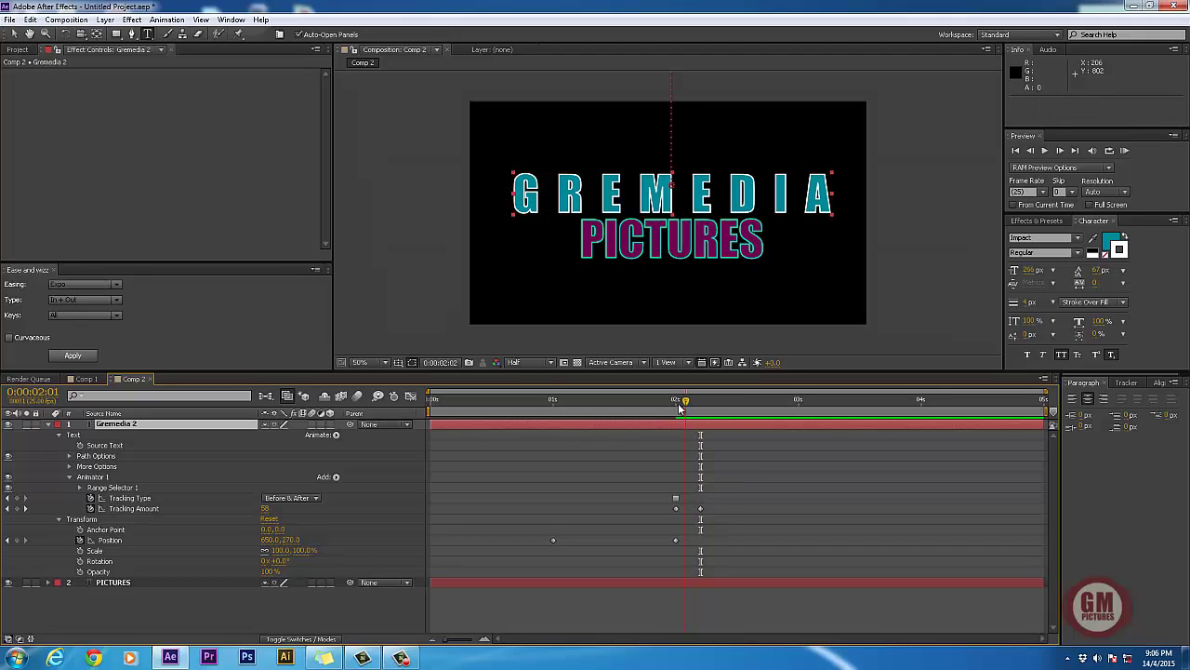
Step: Set GREMEDIA's Tracking Amount to 0 at 0:00:02:05
drag(725, 408, 696, 426)
click(266, 508)
text(0)
key(Return)
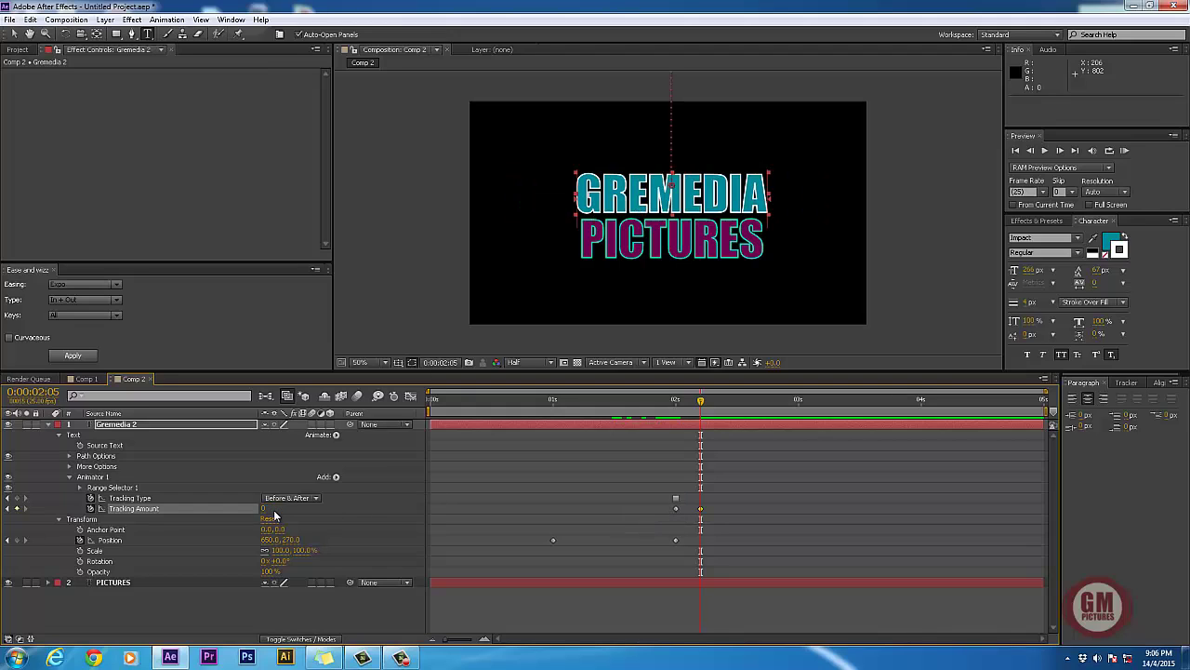
Step: End the Comp 2 work area at 0:00:02:08 and play a RAM preview of the title animation
mouse_move(700, 403)
mouse_down()
mouse_move(533, 403)
mouse_move(714, 410)
mouse_up()
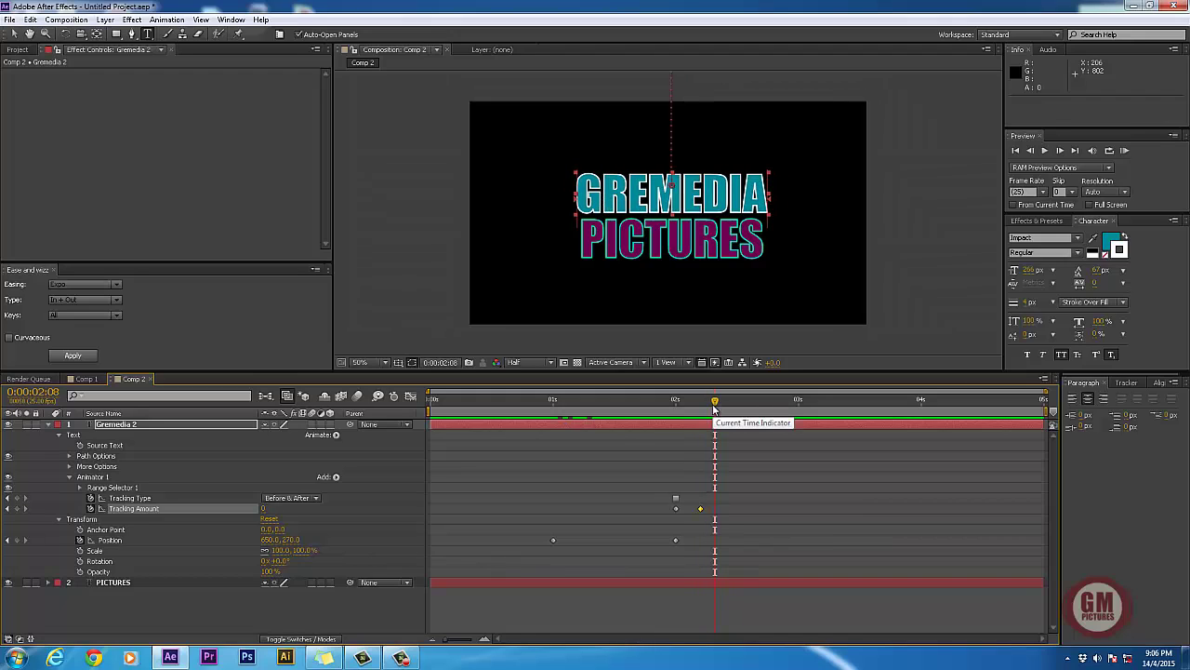
key(n)
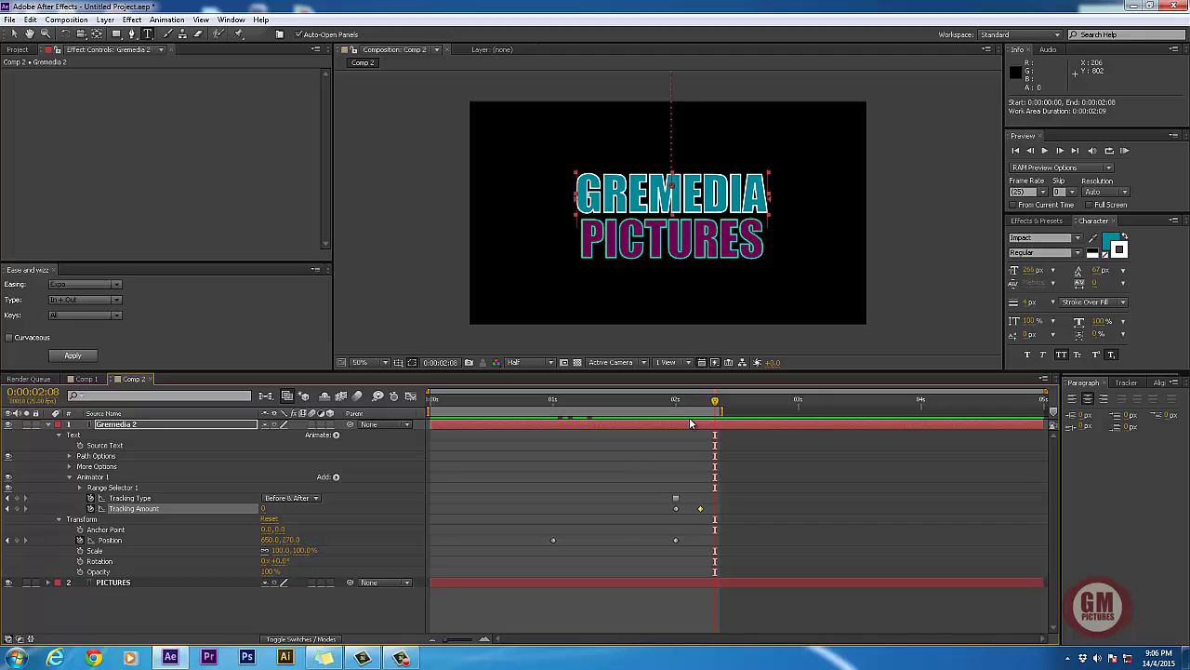
key(KP_0)
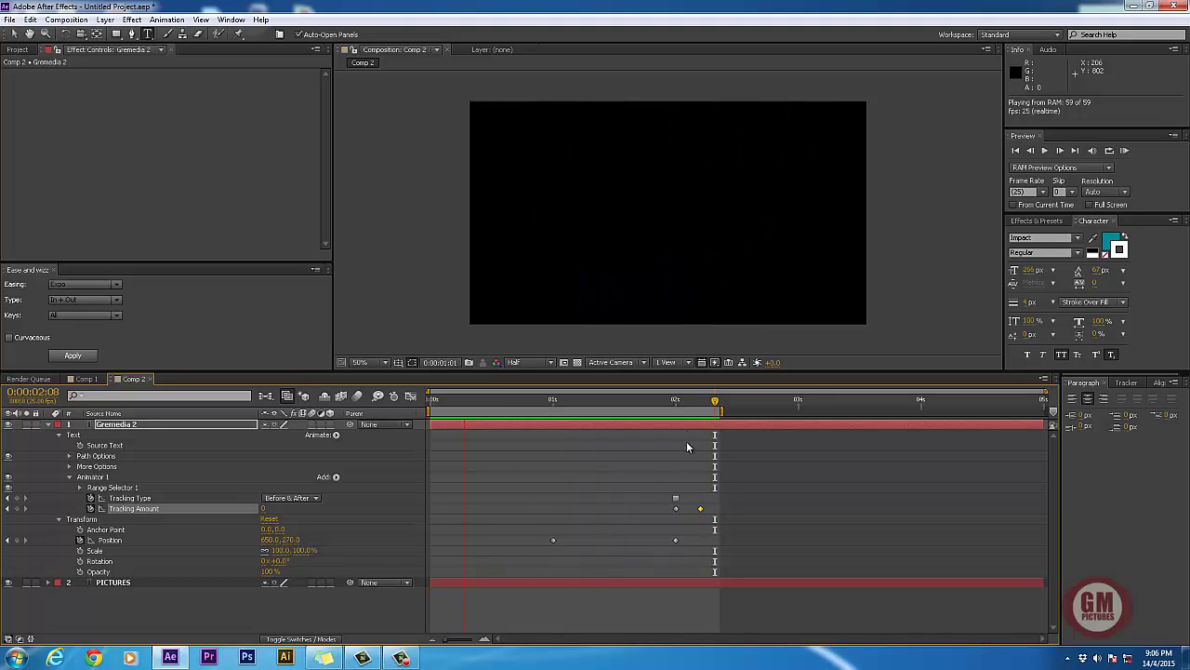
click(647, 418)
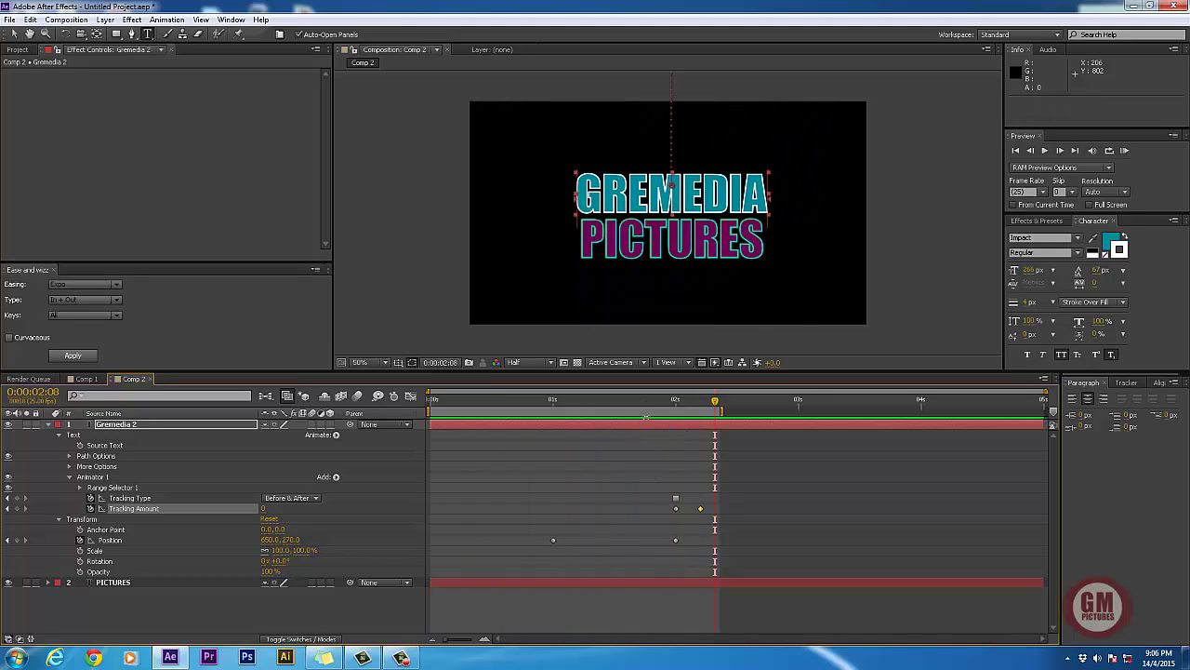
Step: Compare the Comp 2 title just before 0:00:02:00 with the Comp 1 title and its about and CHARACTER layers
mouse_move(639, 402)
mouse_down()
mouse_move(558, 409)
mouse_move(704, 409)
mouse_move(660, 409)
mouse_up()
click(93, 381)
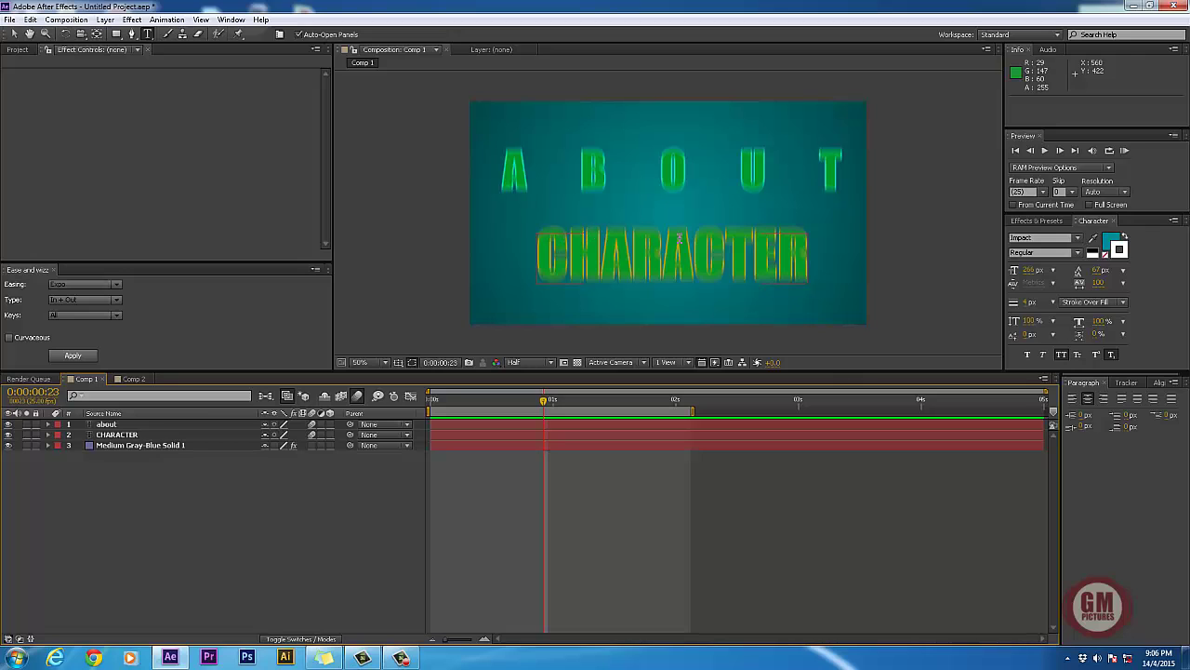
click(133, 381)
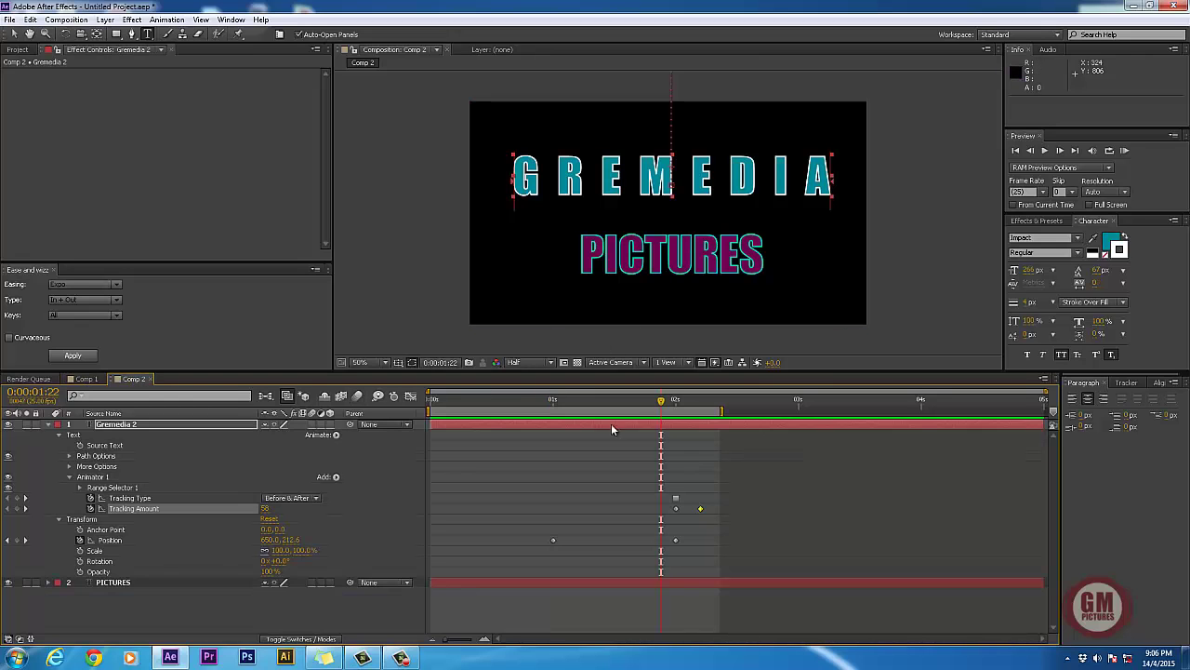
mouse_move(660, 407)
mouse_down()
mouse_move(565, 410)
mouse_move(683, 415)
mouse_move(578, 431)
mouse_move(672, 423)
mouse_up()
click(86, 379)
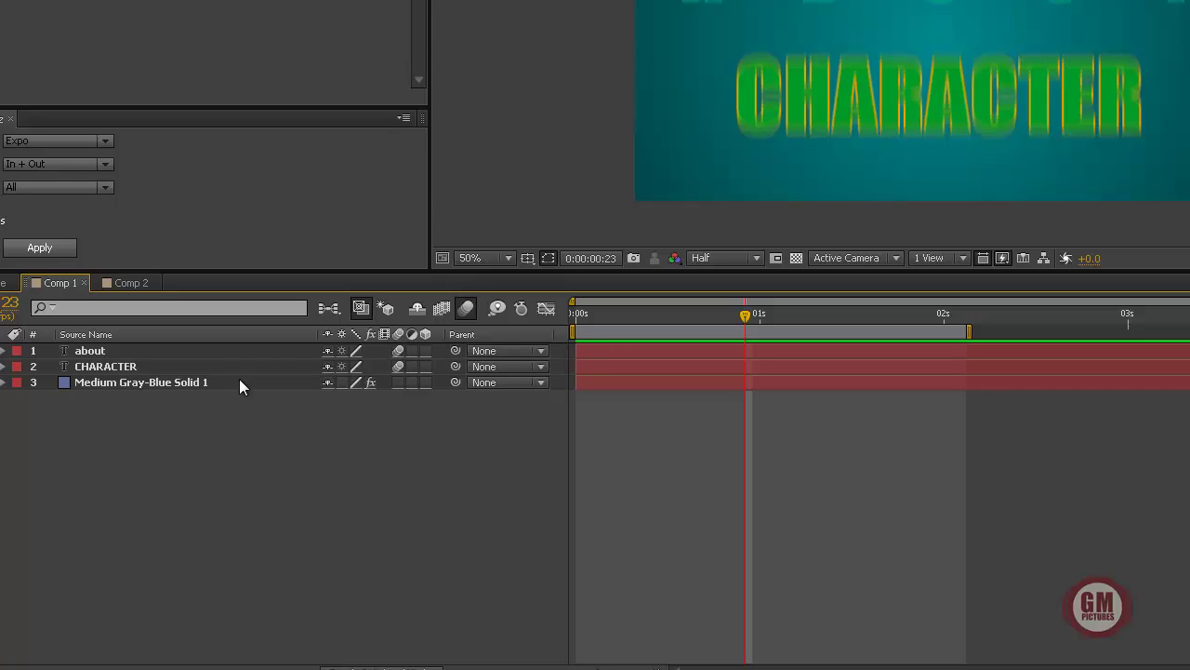
click(90, 351)
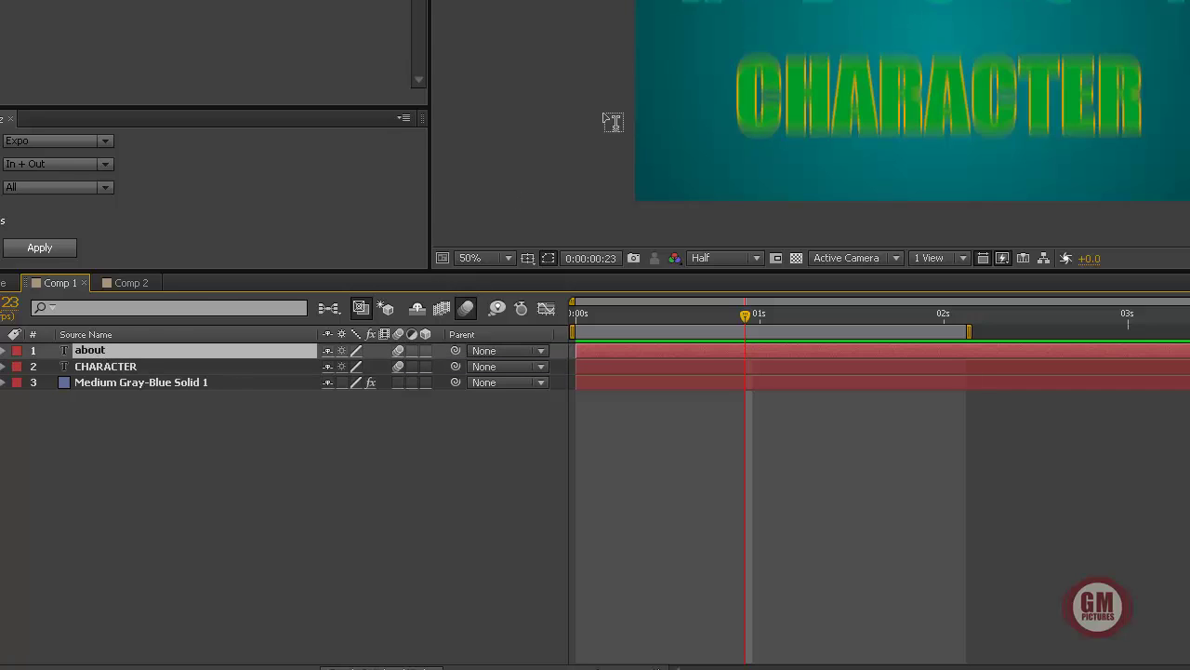
click(131, 367)
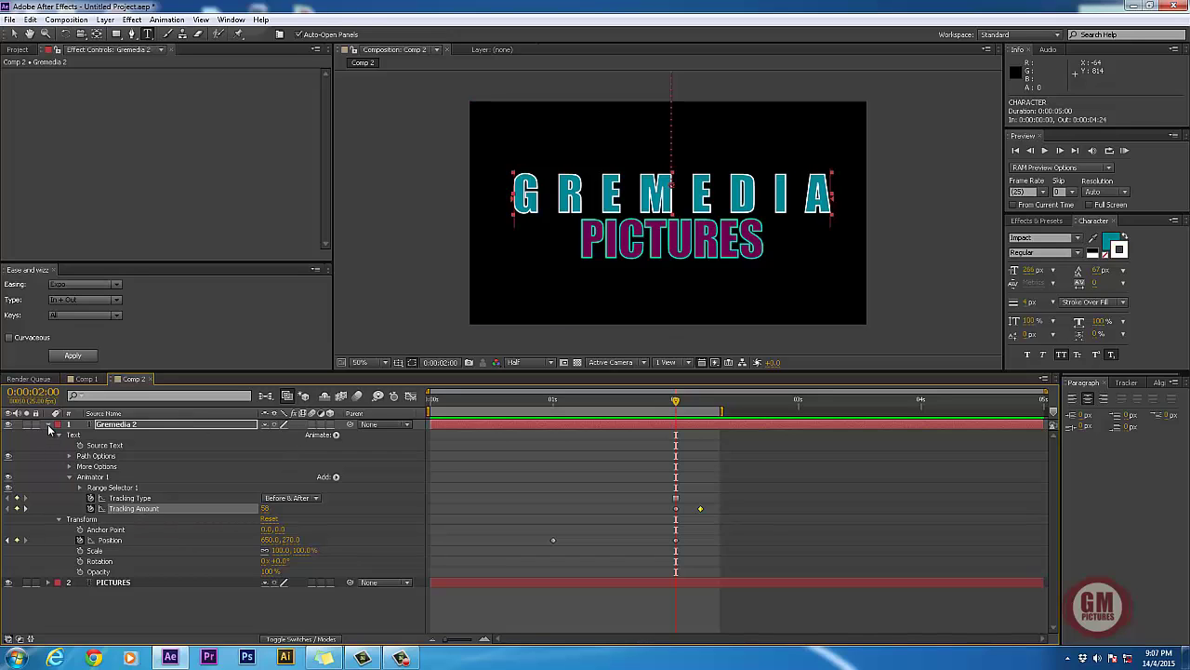
Step: Collapse the Gremedia 2 layer's properties and clear the layer selection in Comp 2
click(49, 425)
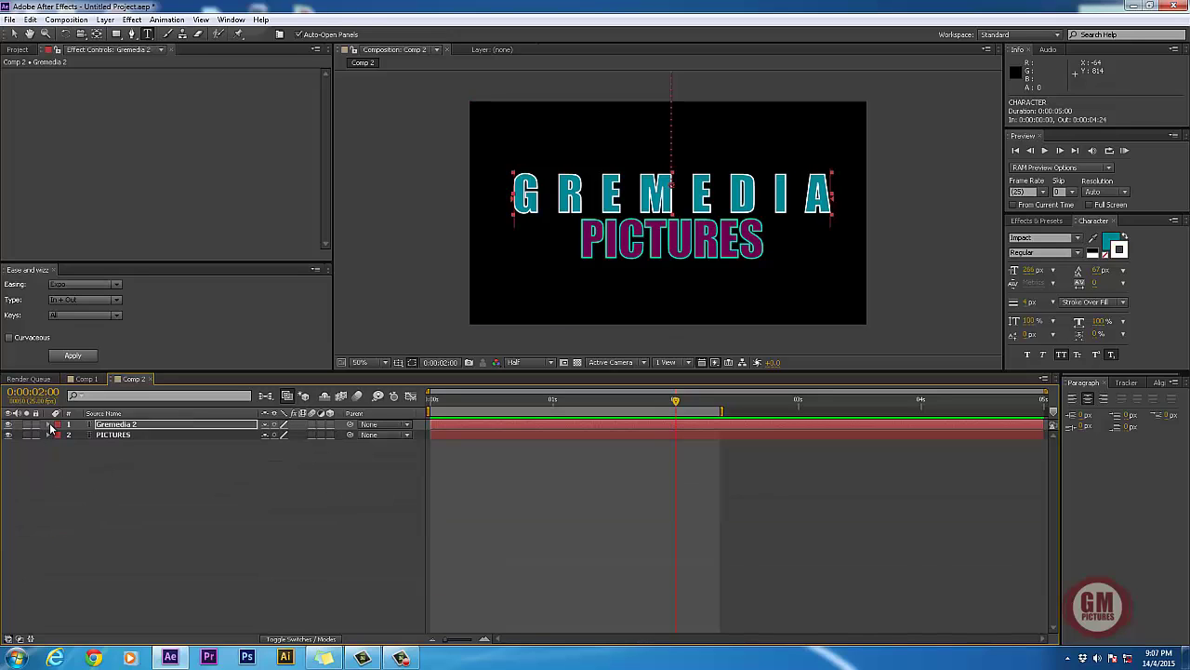
click(89, 491)
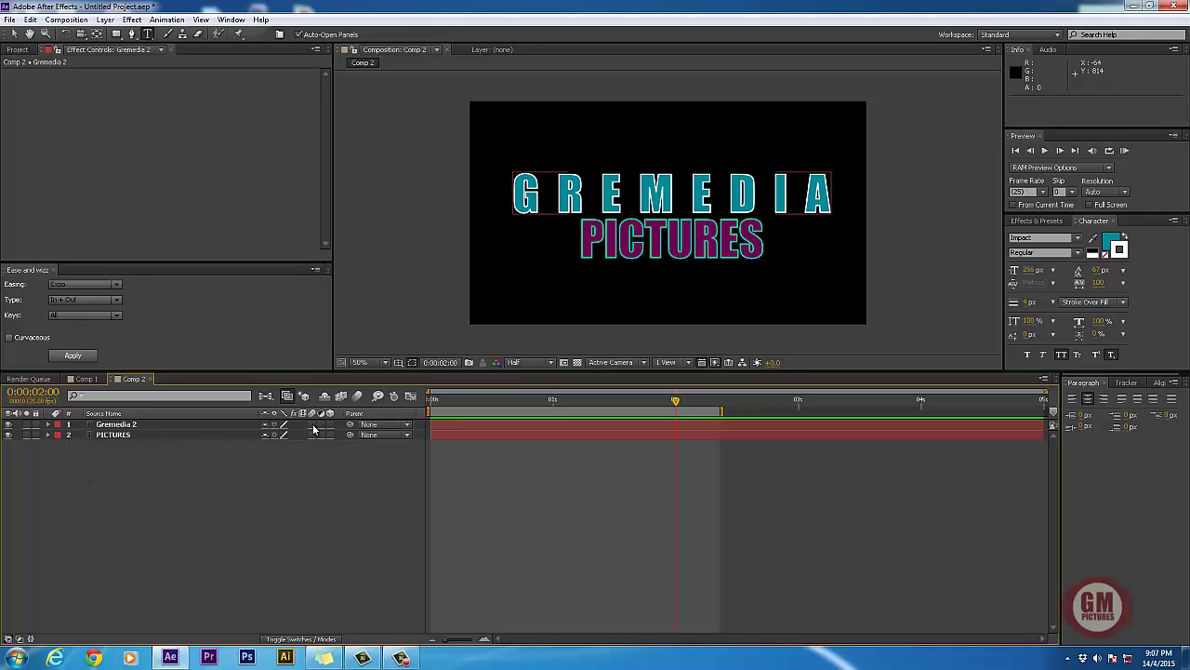
Step: Turn on the motion blur switches of the Gremedia 2 and PICTURES layers and preview the title, checking it at 0:00:02:01
drag(314, 424, 314, 434)
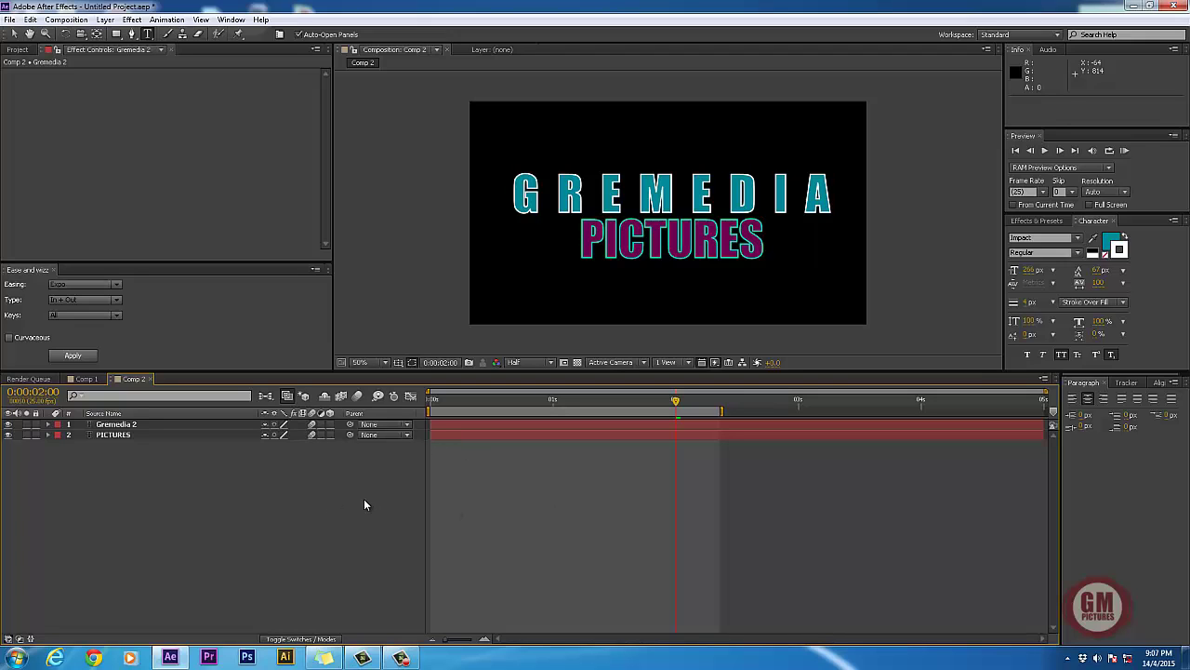
key(KP_0)
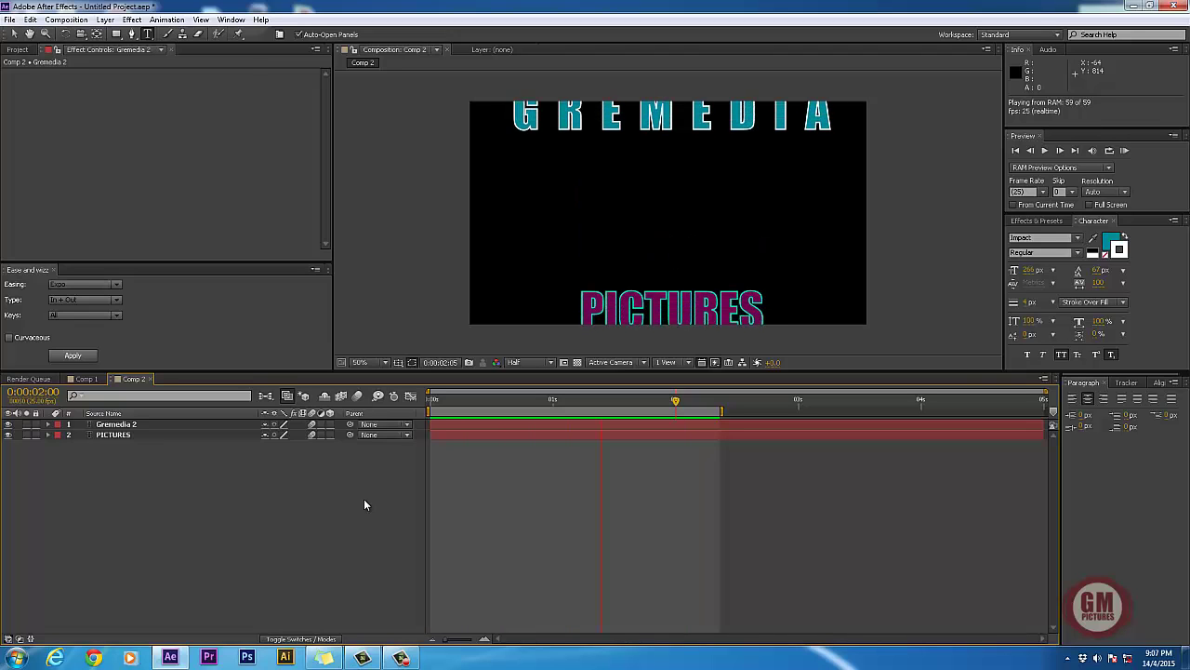
click(619, 470)
mouse_move(677, 404)
mouse_down()
mouse_move(595, 403)
mouse_move(698, 406)
mouse_move(592, 409)
mouse_move(706, 414)
mouse_move(664, 416)
mouse_move(682, 416)
mouse_up()
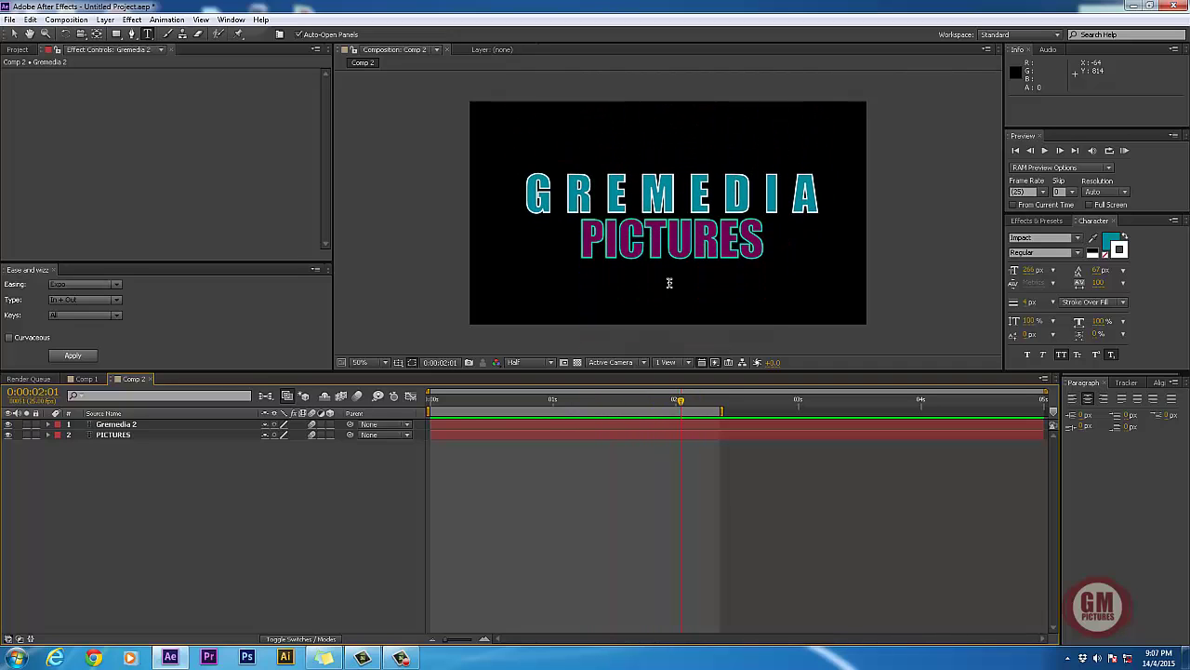
click(680, 404)
click(277, 445)
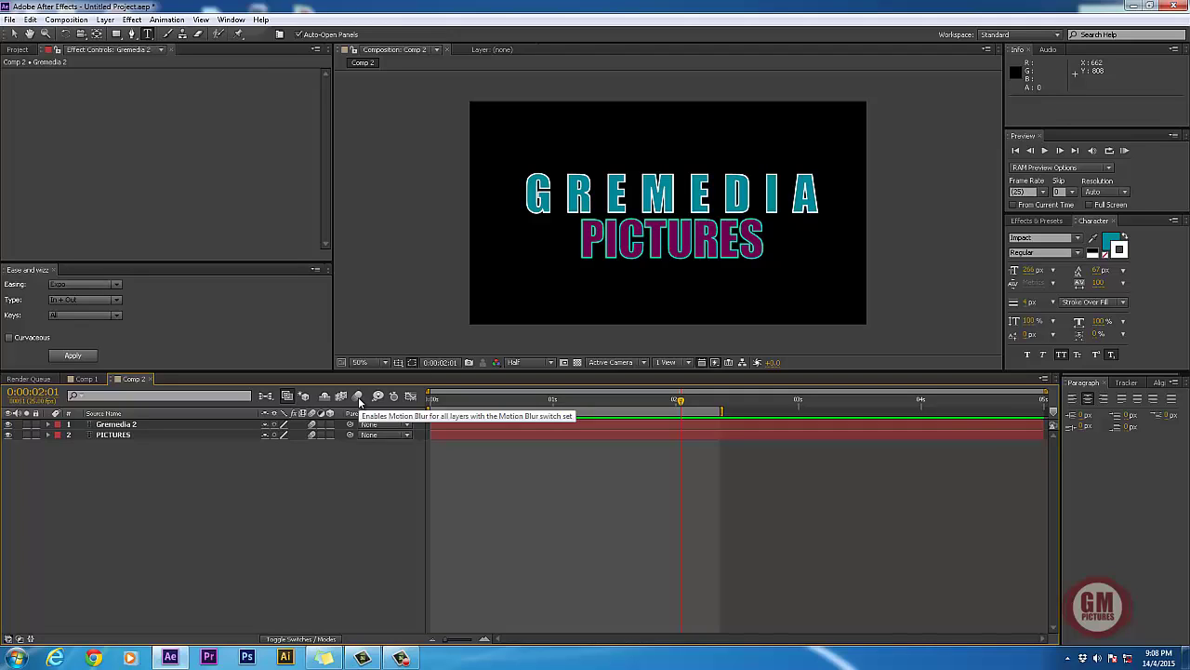
Step: Enable motion blur for the whole of Comp 2 and play a RAM preview of the title
click(358, 398)
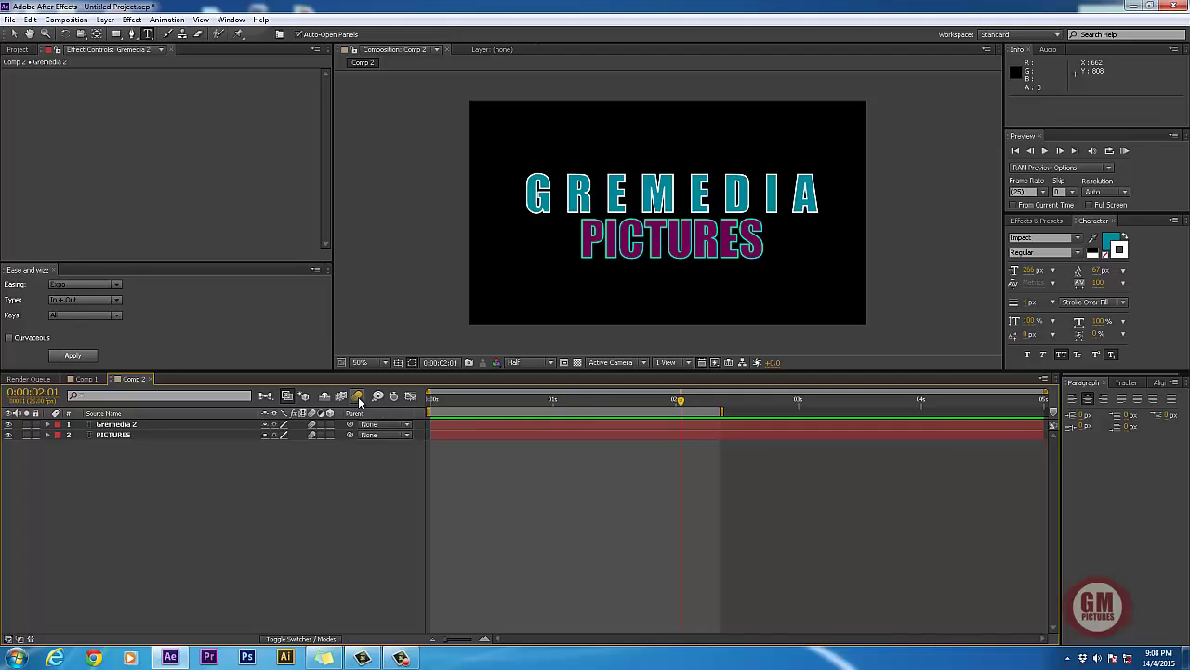
click(359, 396)
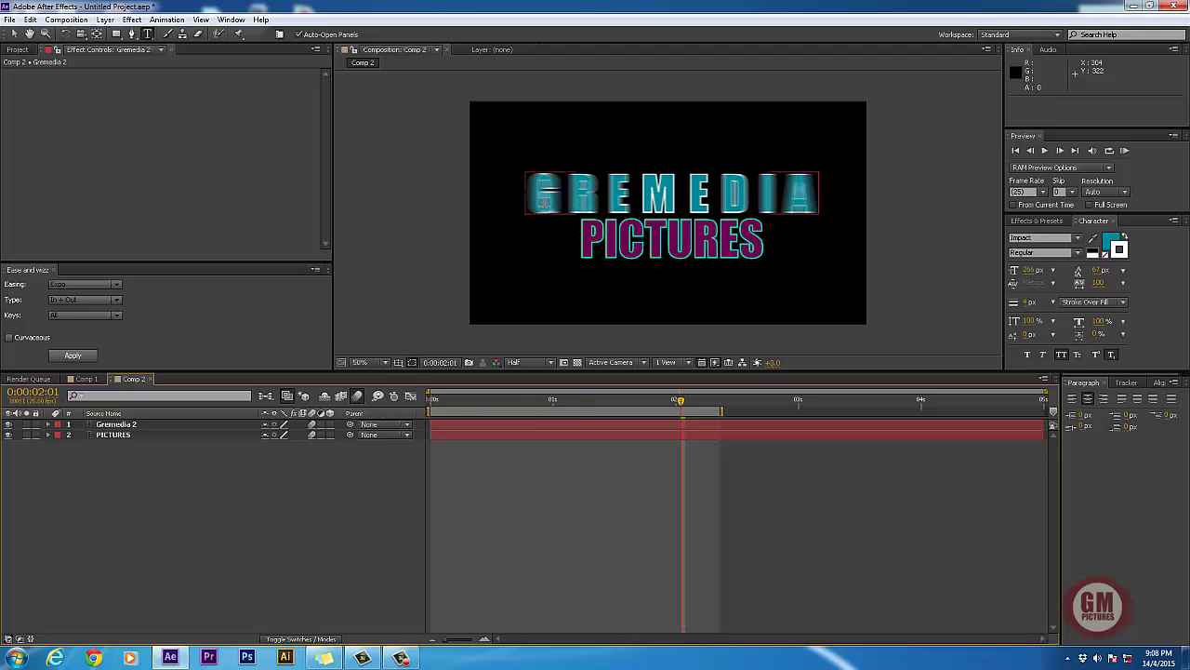
click(384, 480)
key(KP_0)
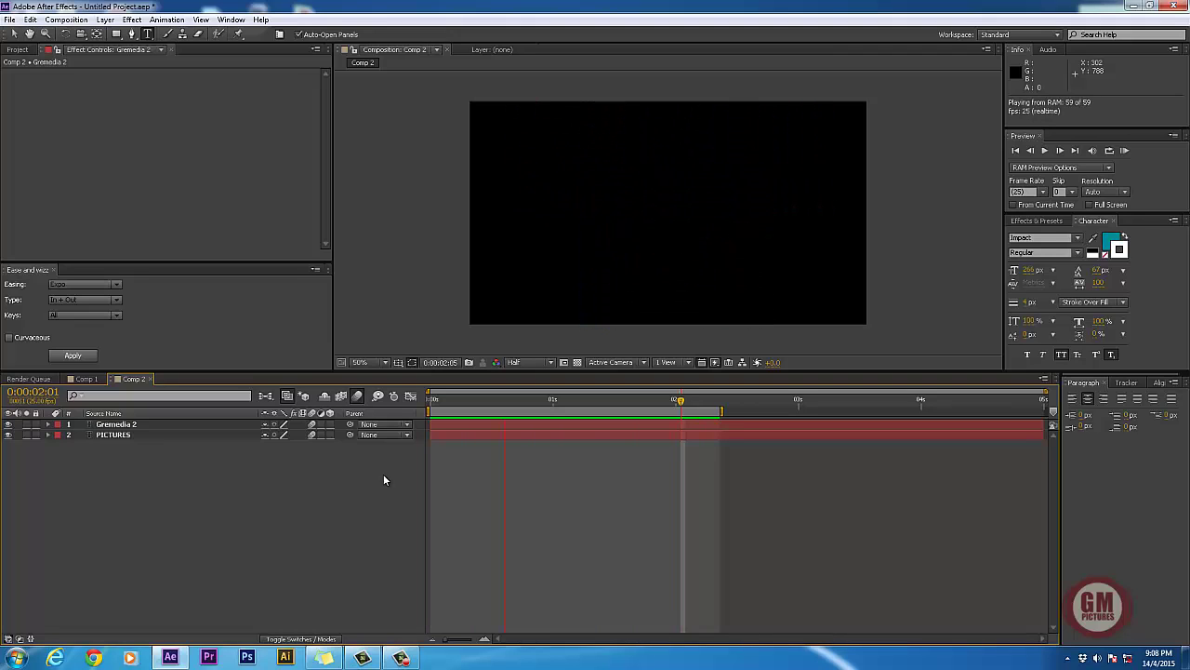
click(726, 377)
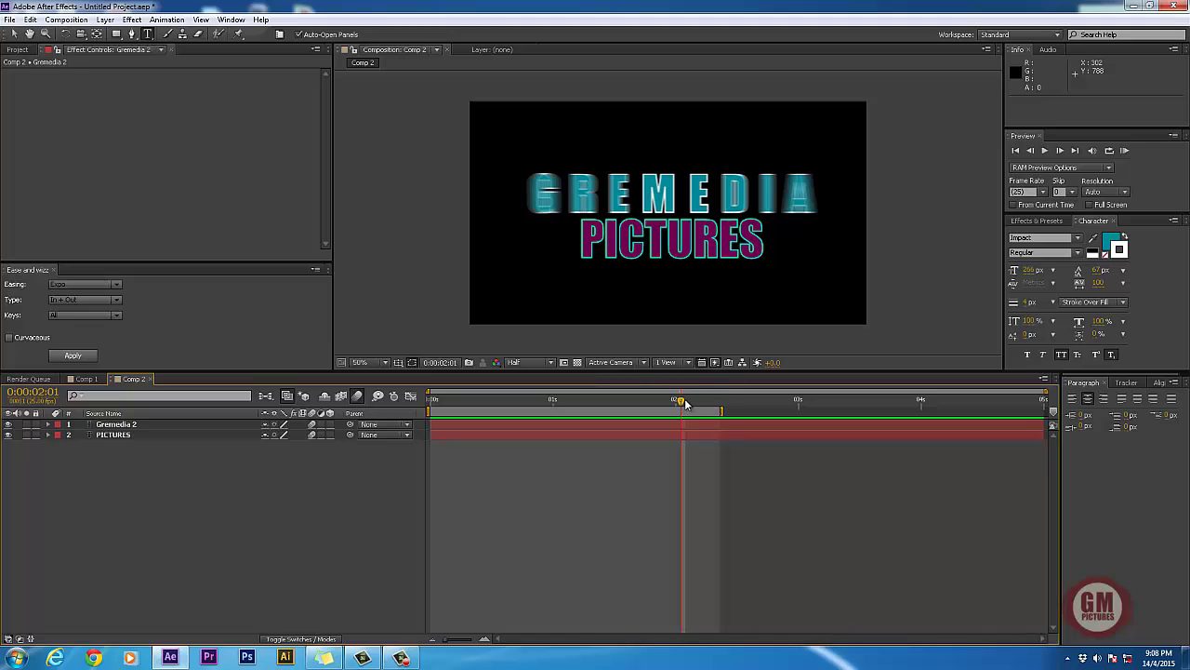
Step: Scrub through the Comp 2 title and the Comp 1 title to compare their blurred slide-in and tracking motion
drag(682, 402, 486, 400)
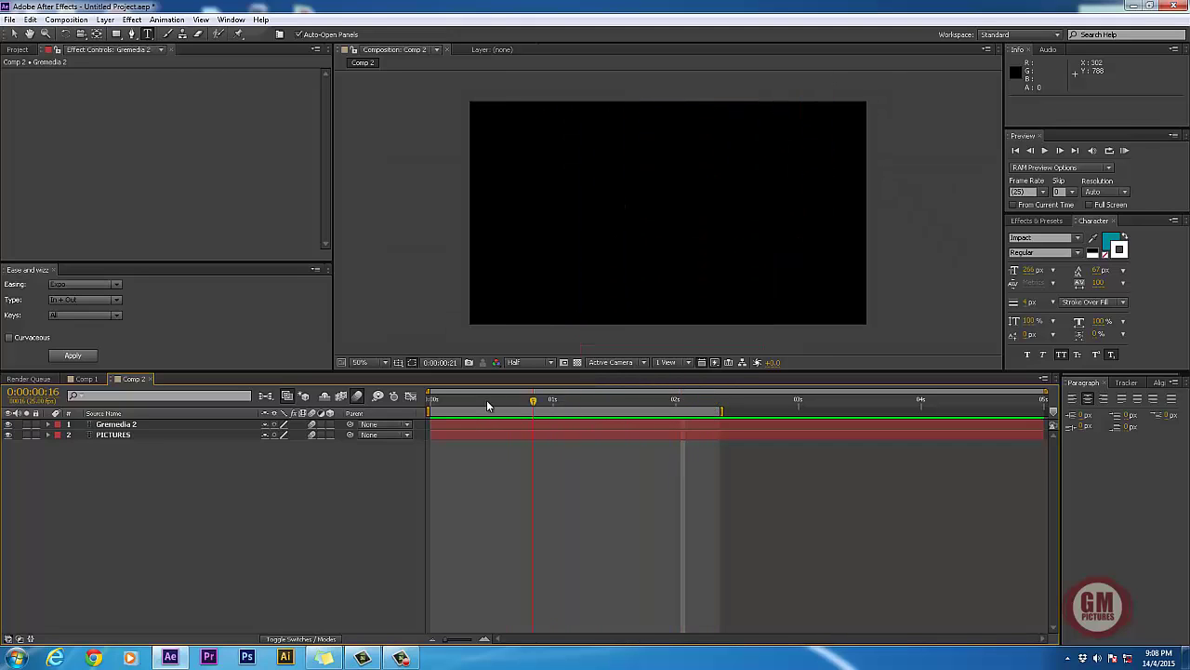
drag(601, 400, 677, 401)
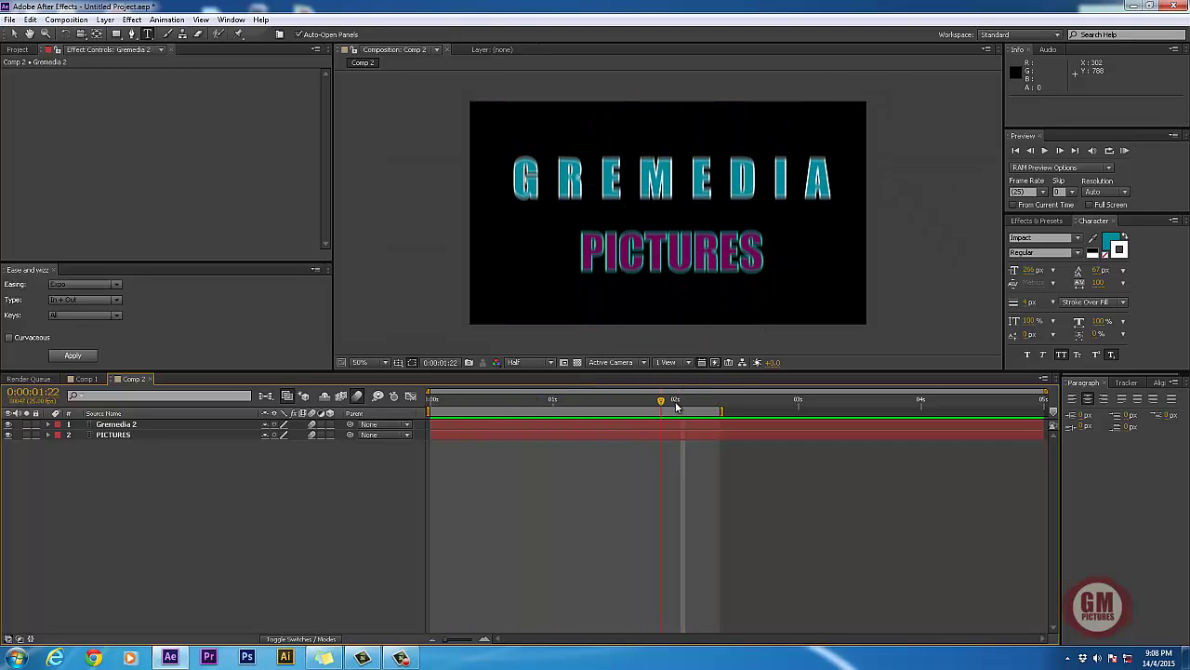
click(84, 379)
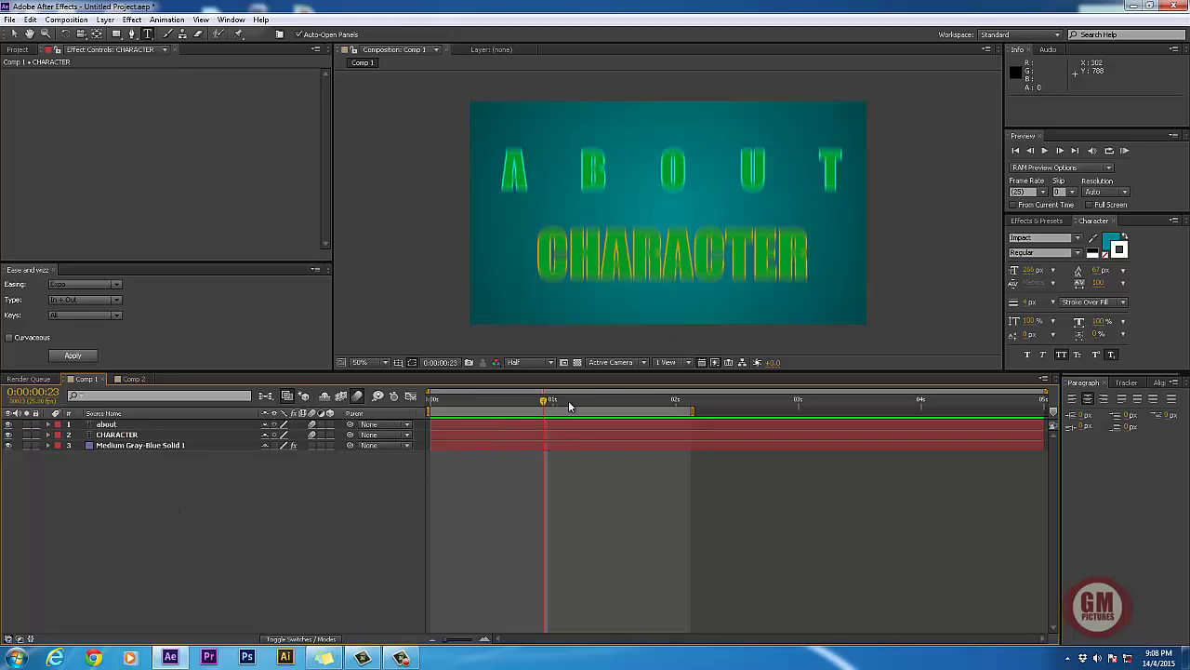
click(628, 400)
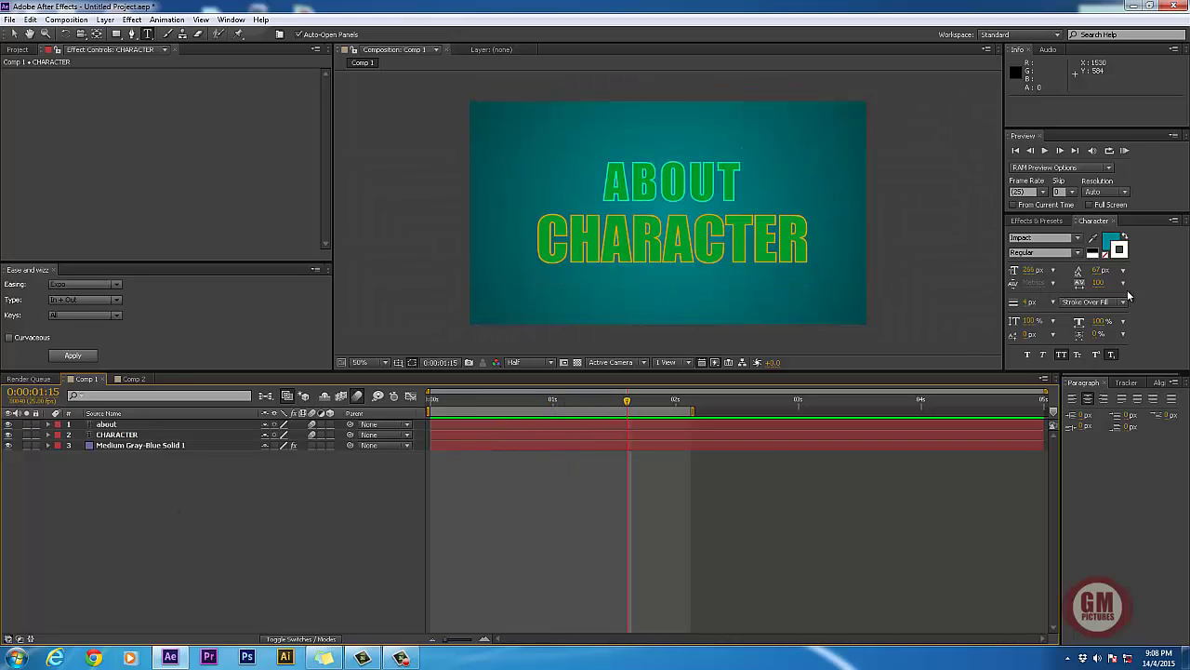
click(231, 20)
click(231, 20)
drag(627, 401, 651, 402)
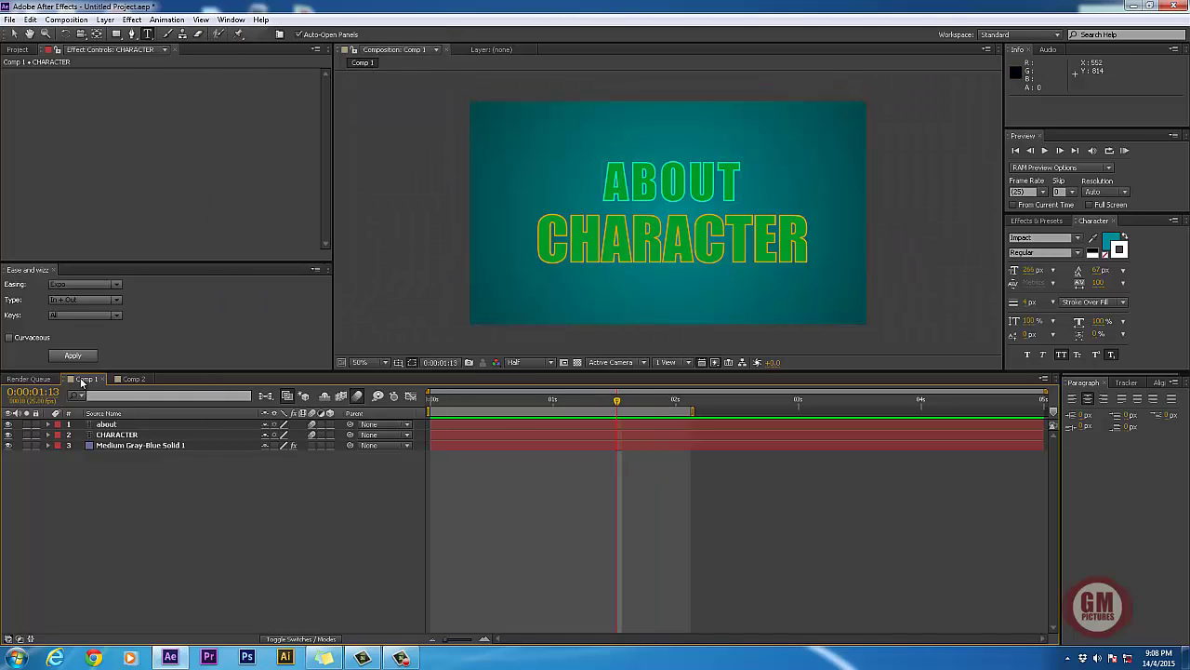
Step: Return to Comp 2 and reveal the keyframed properties of the Gremedia 2 and PICTURES layers
click(132, 379)
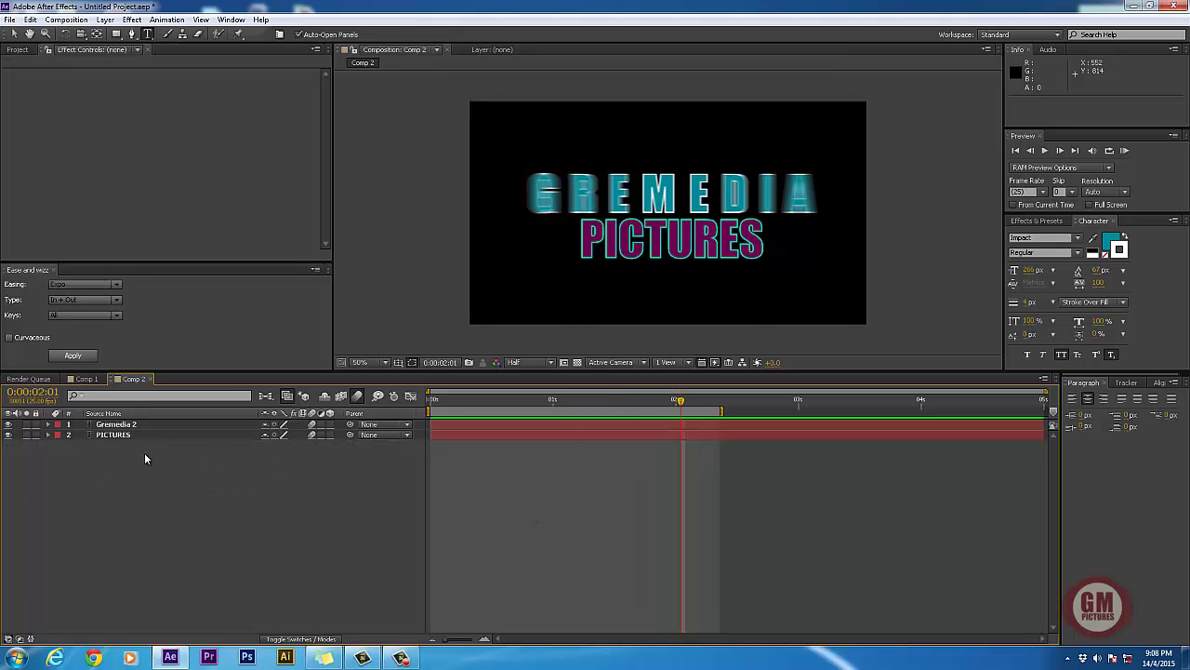
click(118, 426)
key(u)
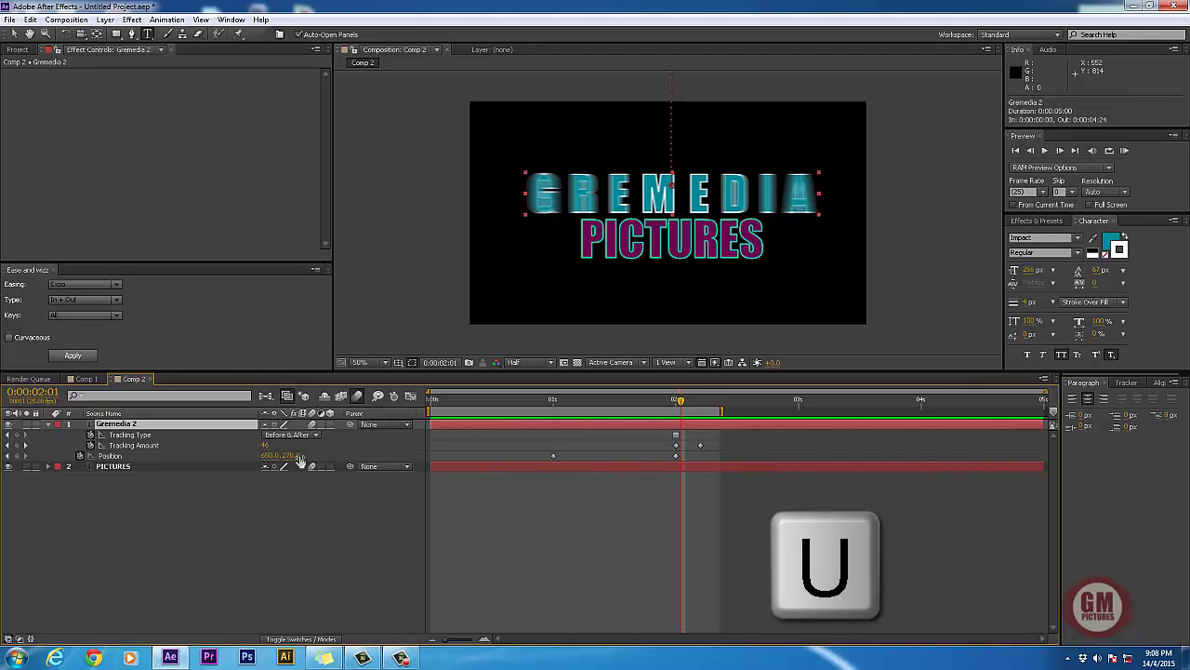
click(115, 466)
key(u)
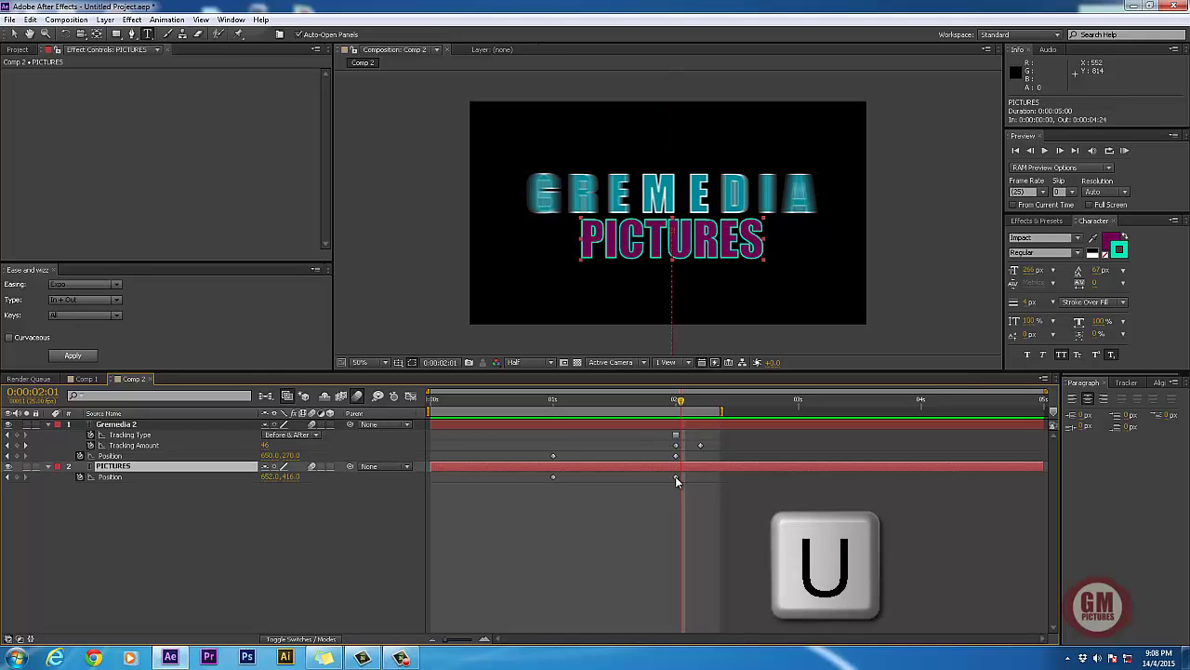
Step: Examine the slide-in from 0:00:00:21 to 0:00:01:14 and the Position keyframes of PICTURES
drag(680, 406, 533, 410)
key(KP_0)
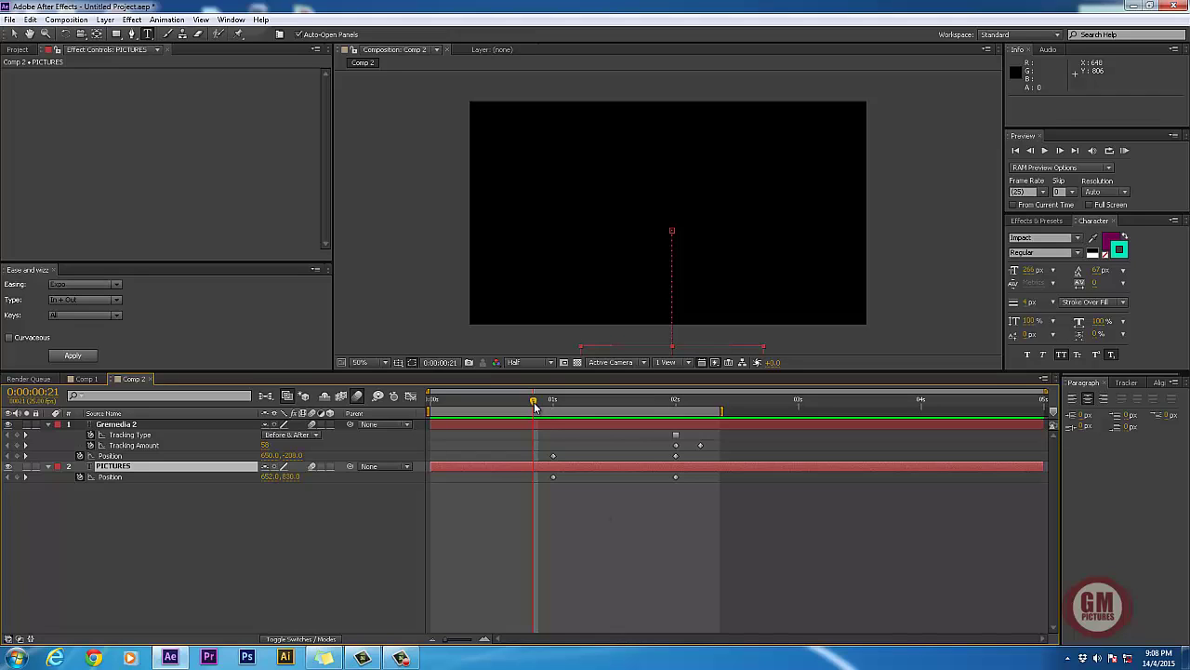
click(553, 476)
drag(533, 401, 622, 409)
click(562, 479)
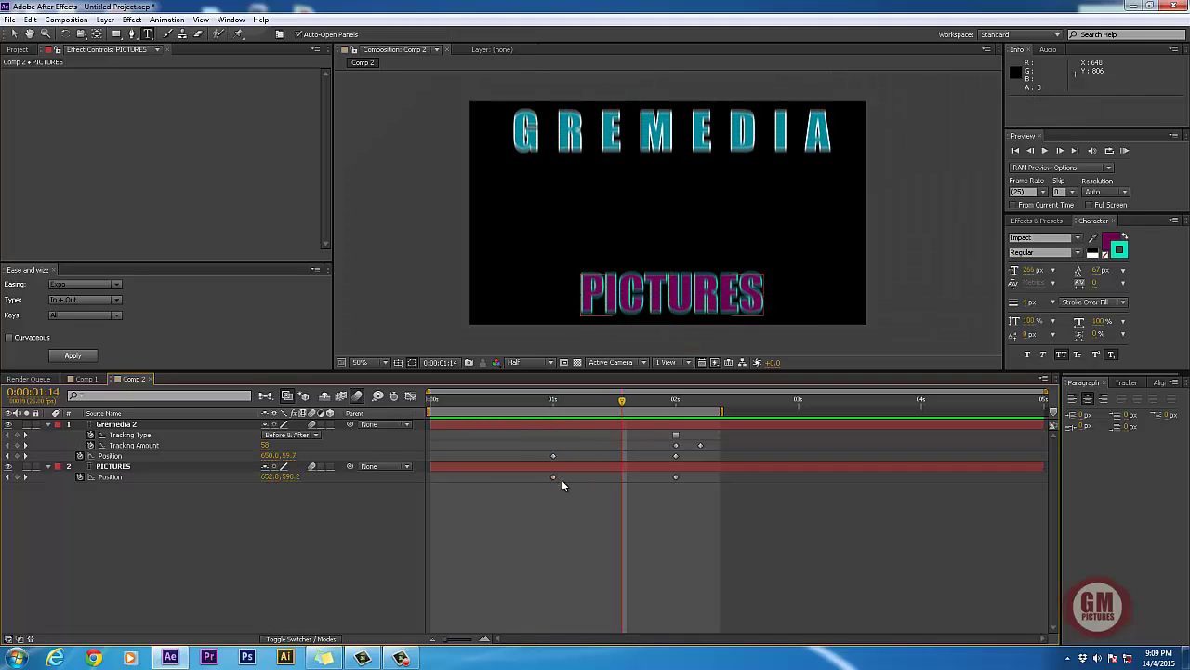
click(675, 477)
click(548, 490)
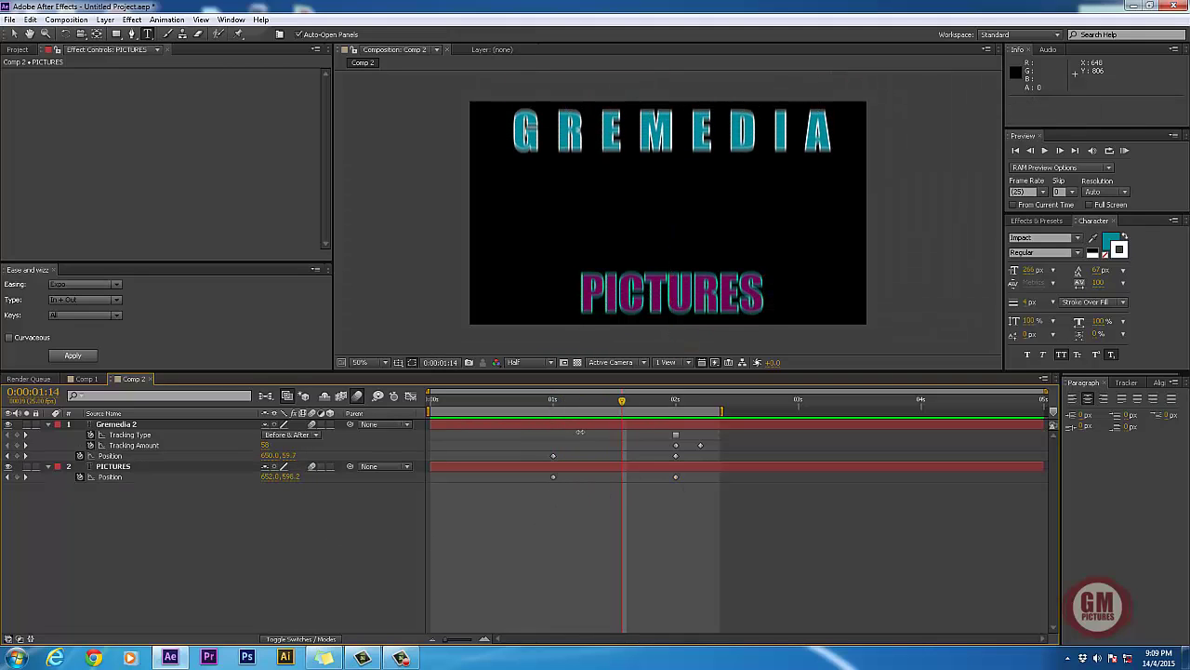
Step: Move the first Position keyframes of Gremedia 2 and PICTURES to 0:00:01:18 and preview the faster slide-in
mouse_move(622, 407)
mouse_down()
mouse_move(571, 410)
mouse_move(664, 408)
mouse_move(624, 408)
mouse_move(637, 407)
mouse_up()
drag(554, 479, 641, 482)
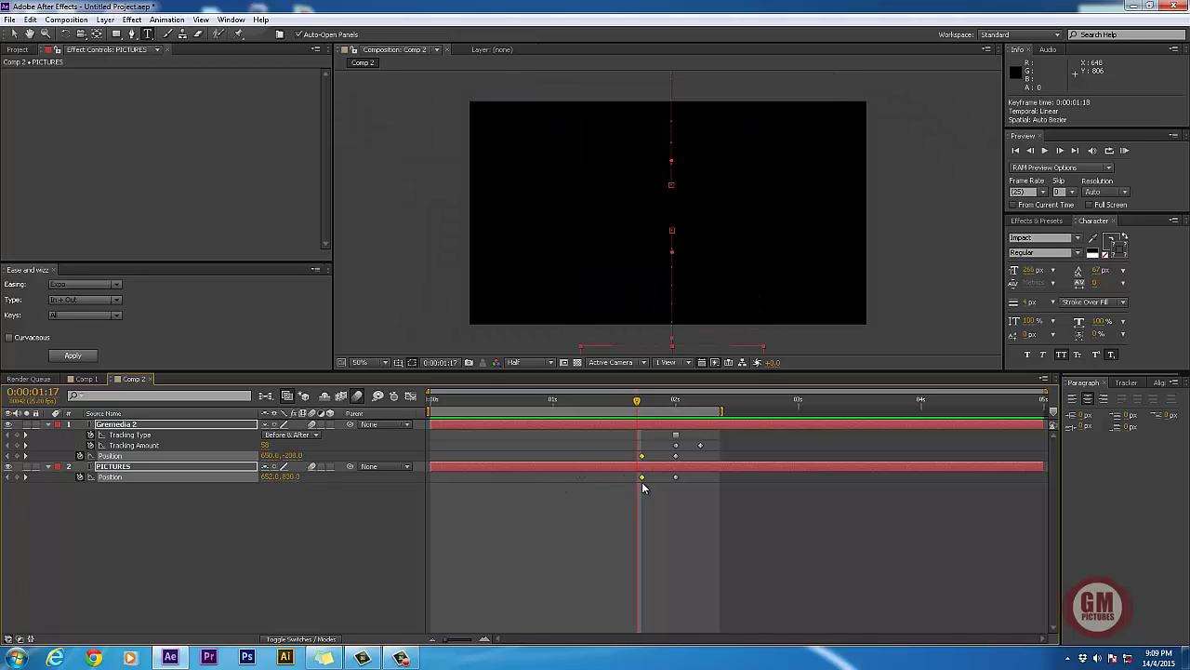
click(377, 520)
key(KP_0)
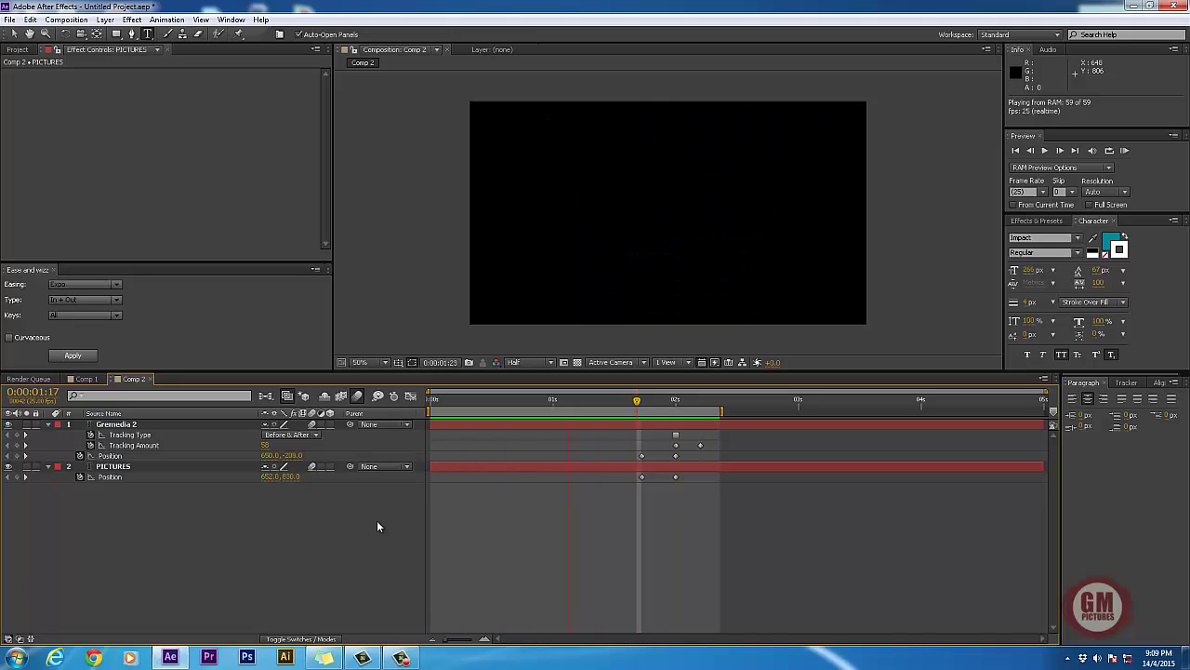
key(space)
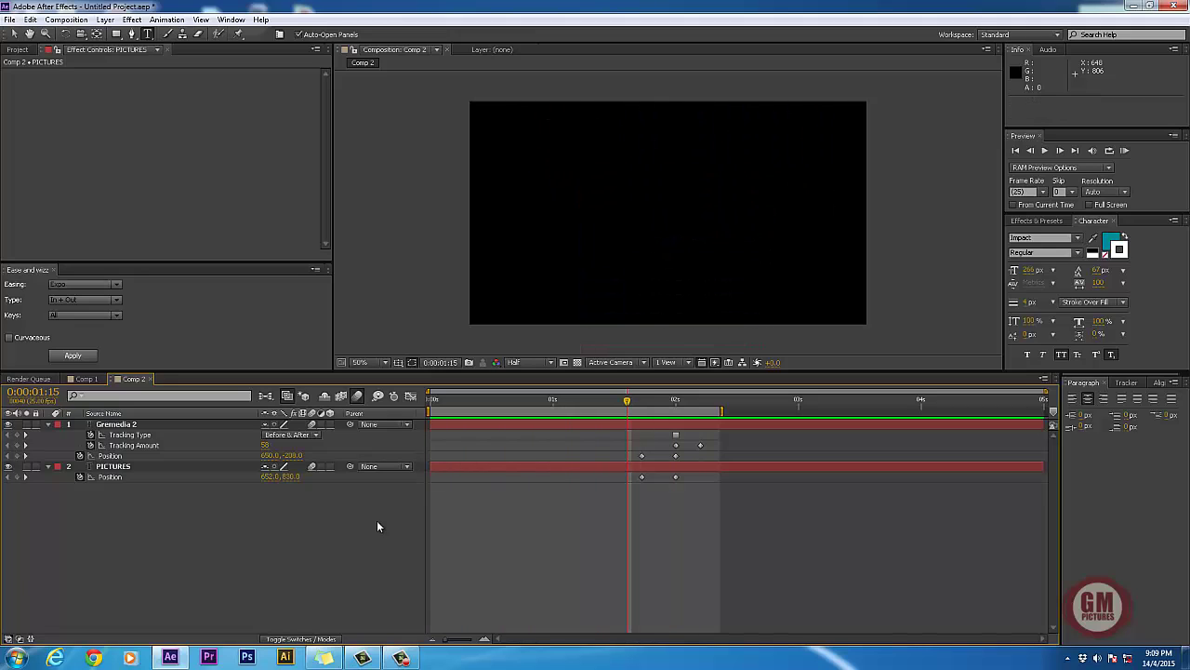
Step: Shift all keyframes of both text layers earlier together so the first Position keyframes sit at 0:00:00:00
click(430, 400)
drag(635, 409, 423, 420)
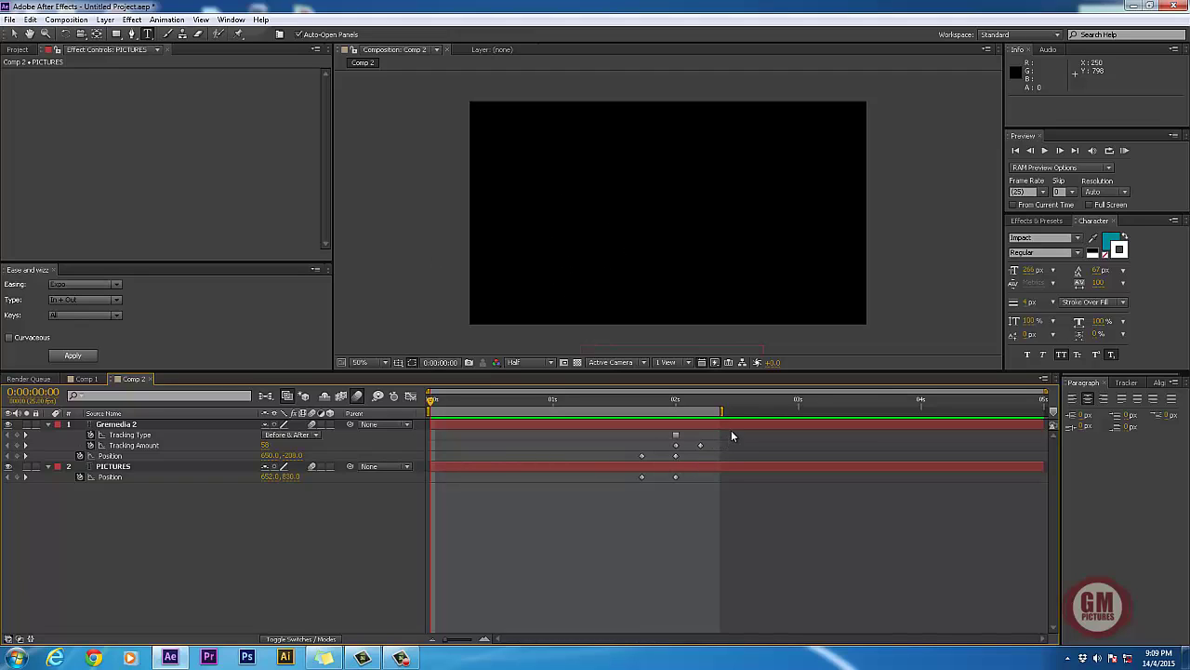
drag(727, 488, 637, 496)
drag(676, 438, 468, 449)
click(368, 540)
Step: End the Comp 2 work area at 0:00:00:13 and play a RAM preview of the shortened title animation
drag(721, 410, 500, 410)
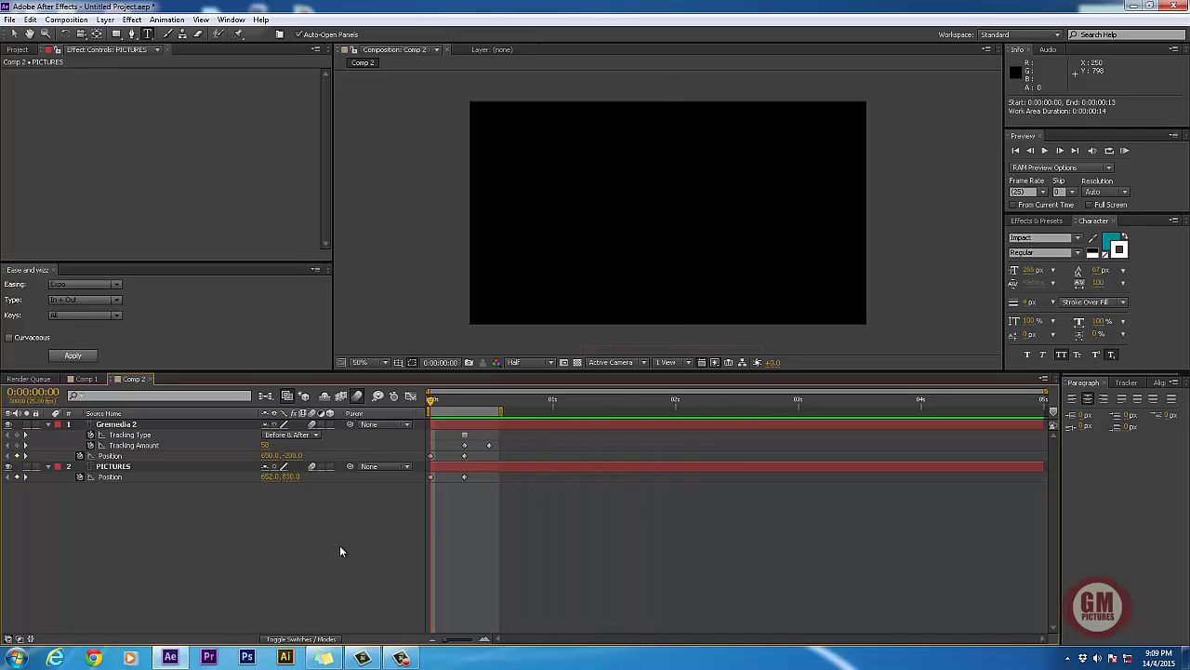
key(KP_0)
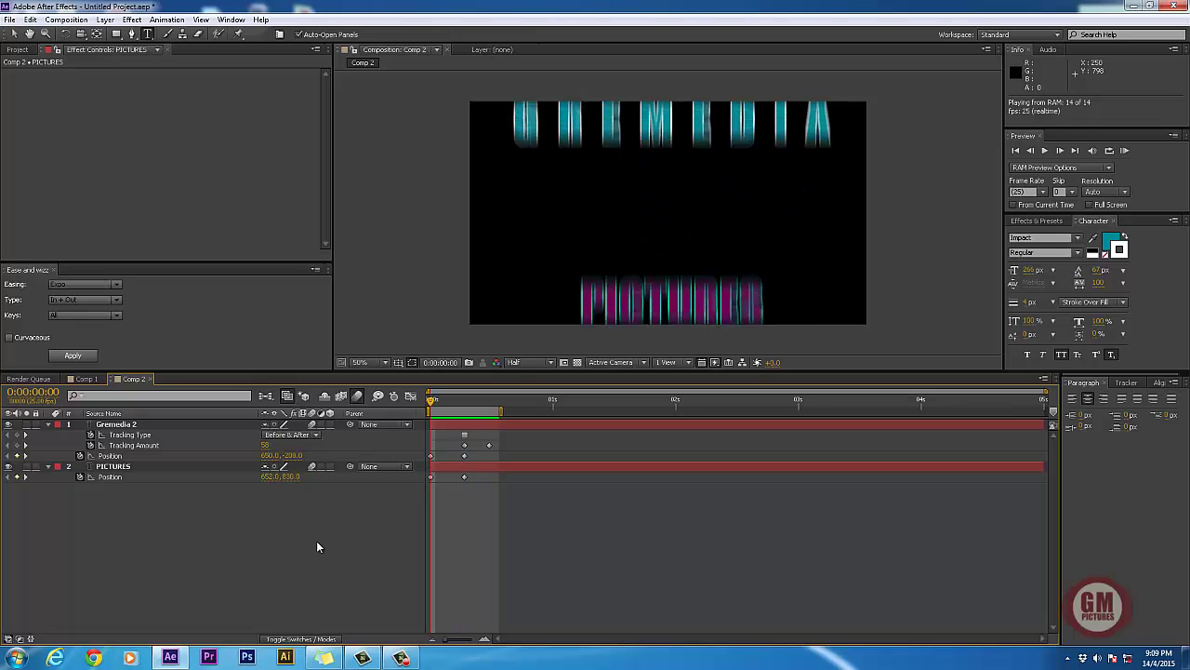
click(434, 407)
drag(431, 401, 430, 432)
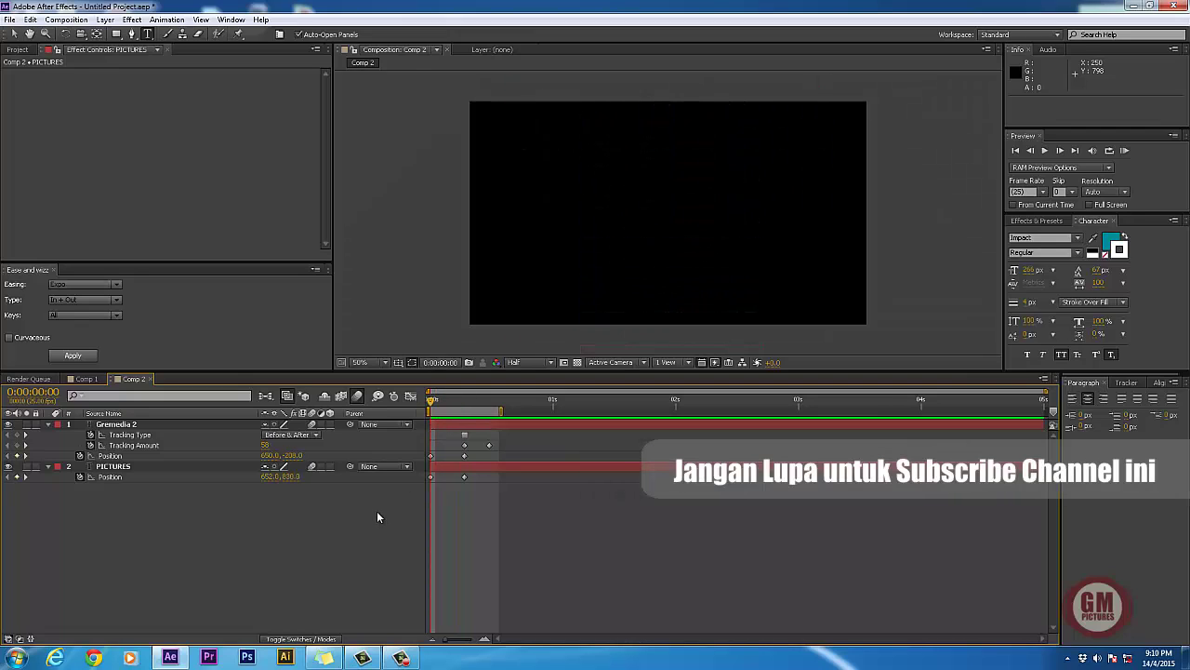